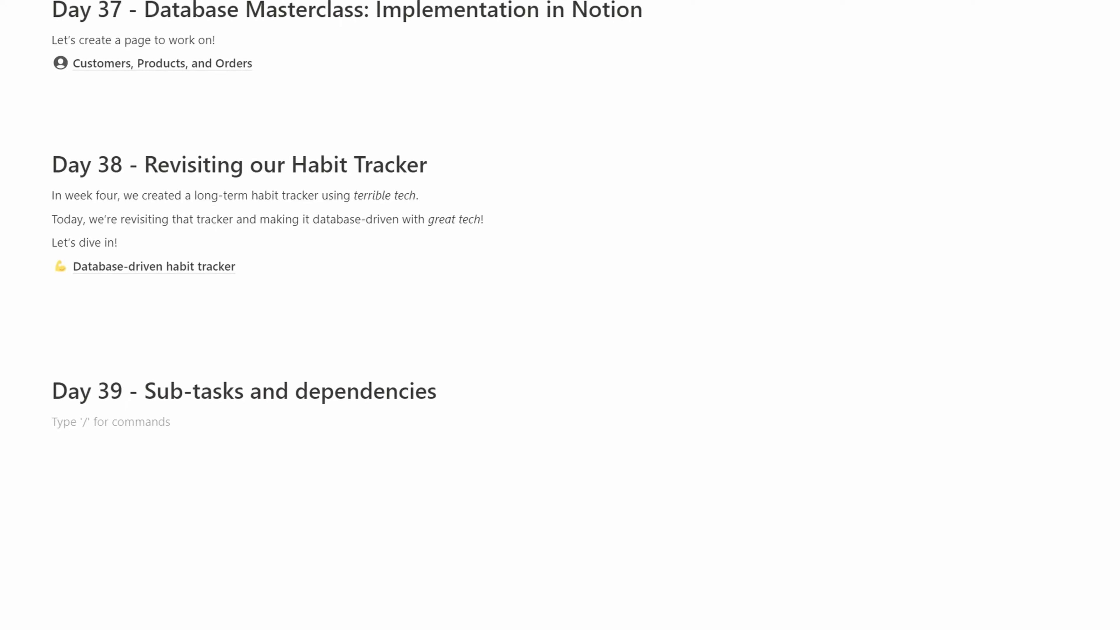
# Write the sub-tasks intro sentence, then bullets: Self-referencing links, Parent/child relationships, Related relationships, Bonus: Timeline!
pyautogui.write("Today we're looking into Notion sub")
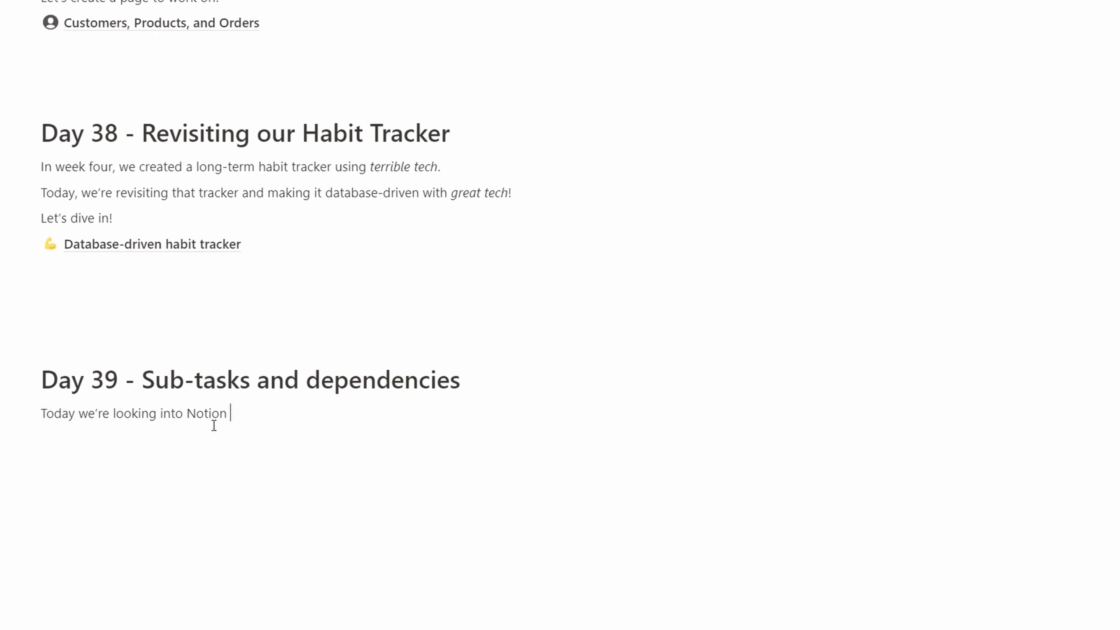
pyautogui.write('-tasks and dependencies')
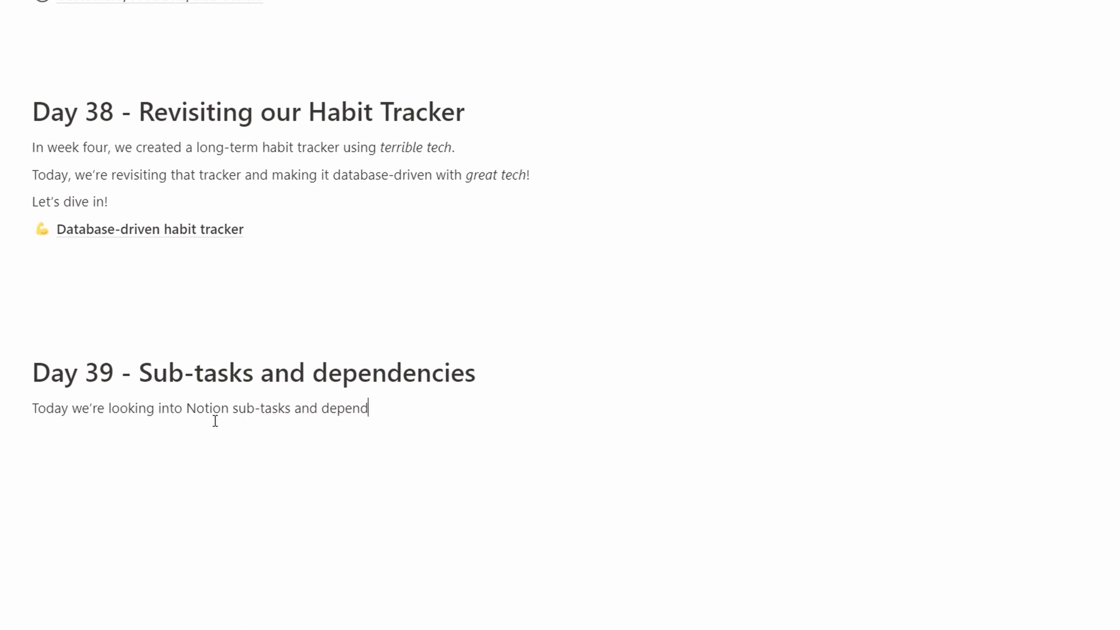
pyautogui.write('.')
pyautogui.press('Return')
pyautogui.write('- Self-refe')
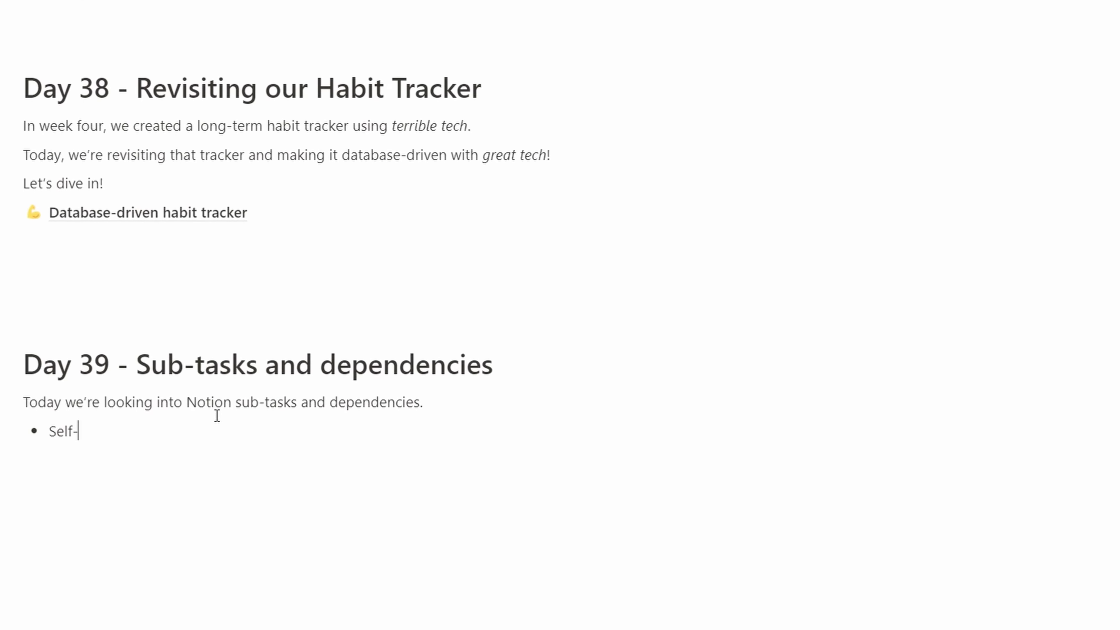
pyautogui.write('rencing links')
pyautogui.press('Return')
pyautogui.write('Parent/chi')
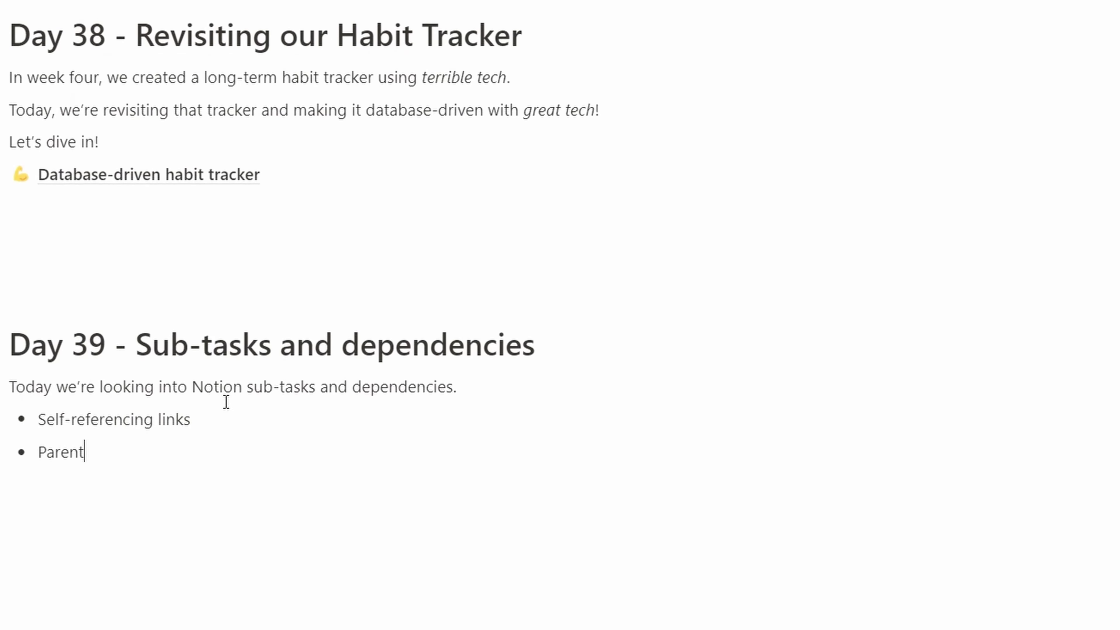
pyautogui.write('ld relationships')
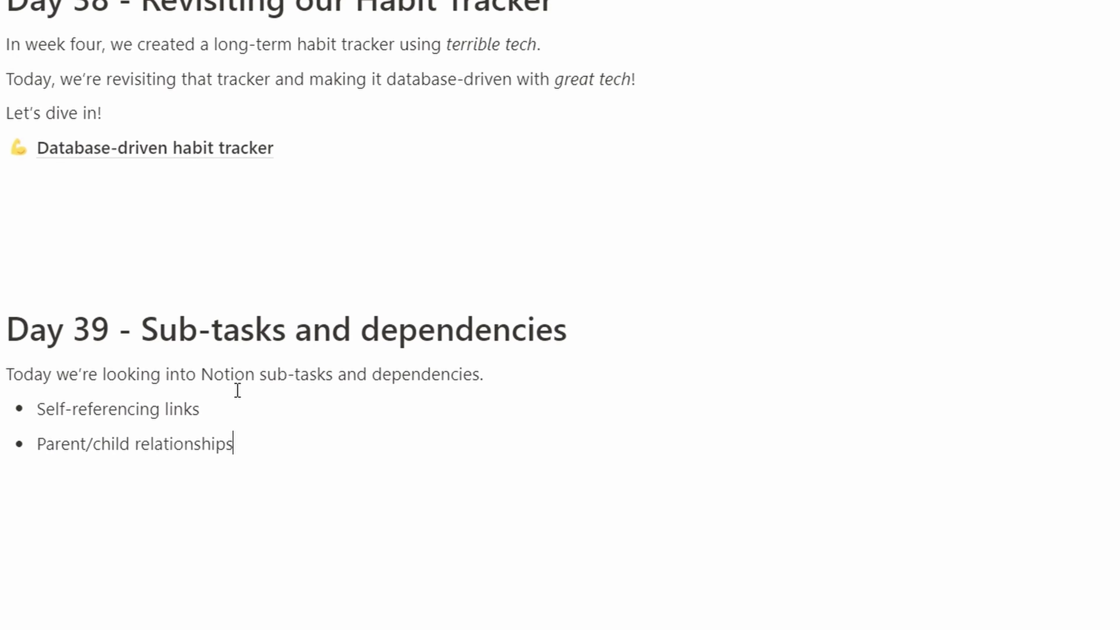
pyautogui.press('Return')
pyautogui.write('Related relatio')
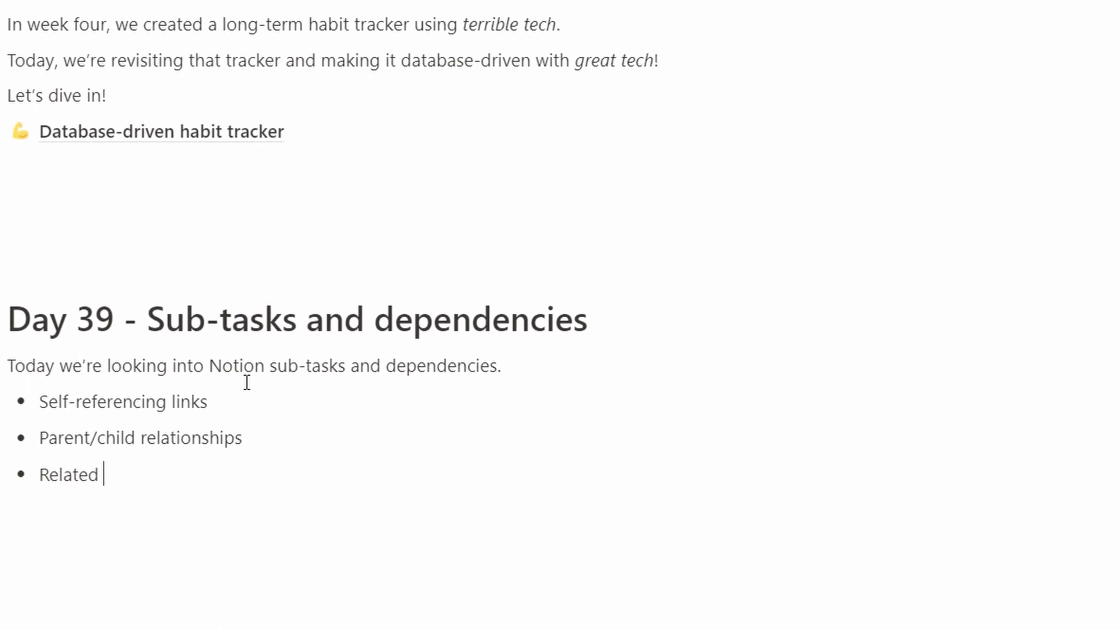
pyautogui.write('nships')
pyautogui.press('Return')
pyautogui.write('Bonus: T')
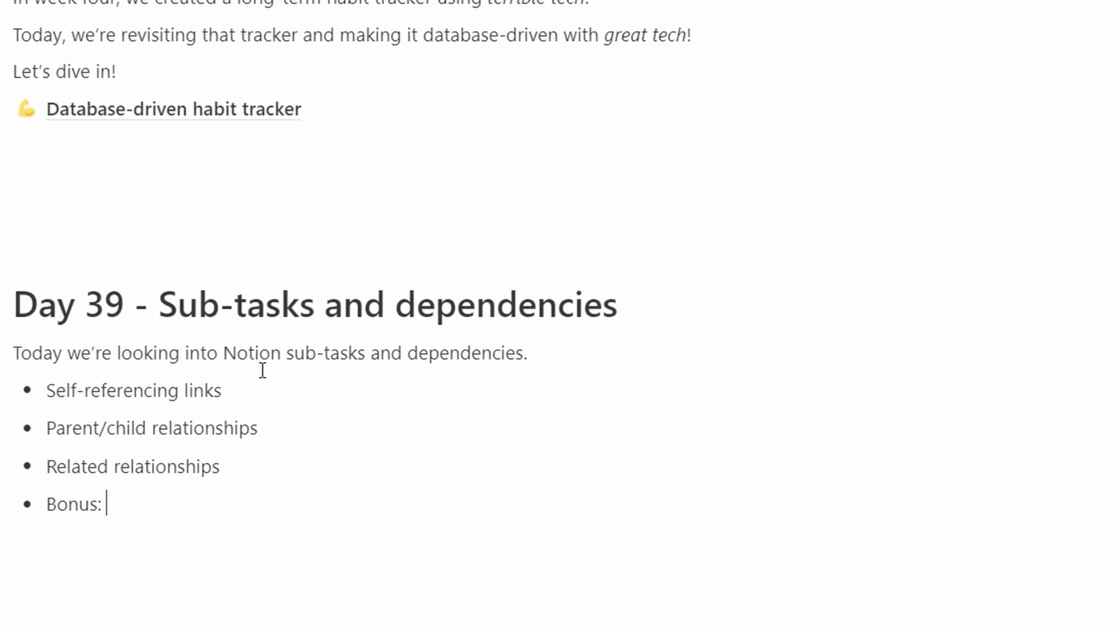
pyautogui.write('imeline!')
pyautogui.press('Return')
pyautogui.press('Return')
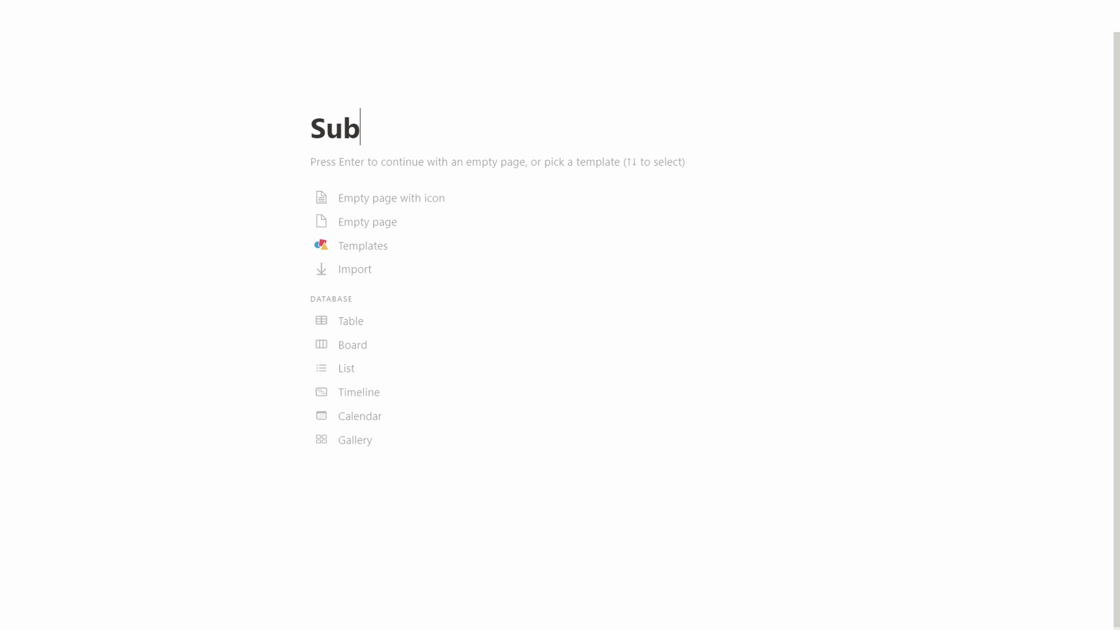
# Title the page 'Sub-tasks and self-referencing items' with a handwritten checklist Unsplash cover from a 'task' search.
pyautogui.write('d self-referencing')
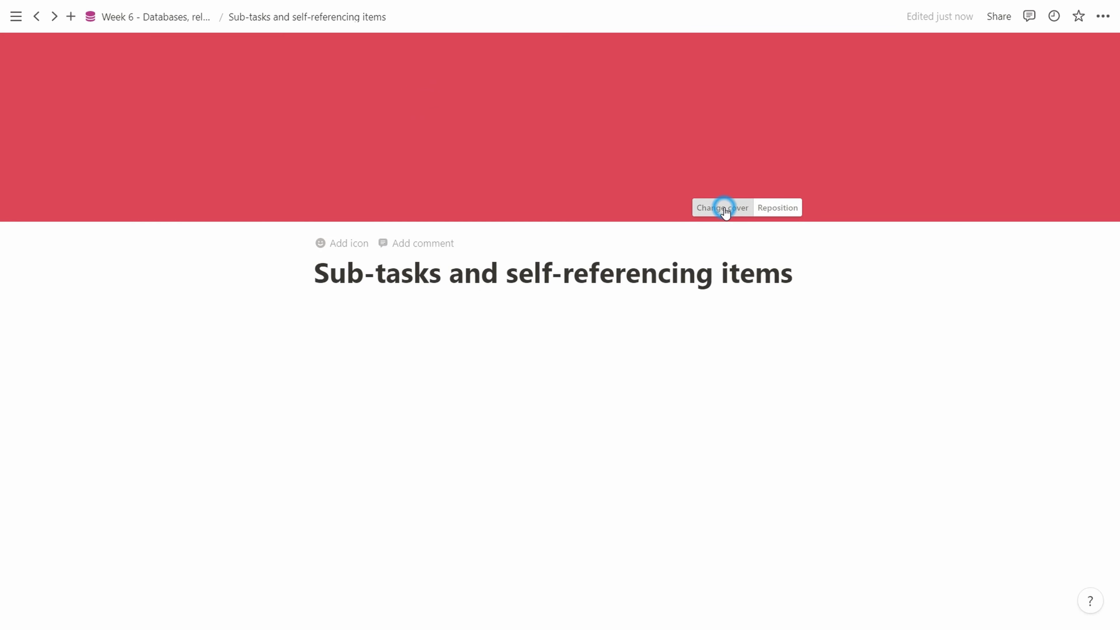
pyautogui.click(724, 211)
pyautogui.click(671, 231)
pyautogui.write('task')
pyautogui.click(711, 300)
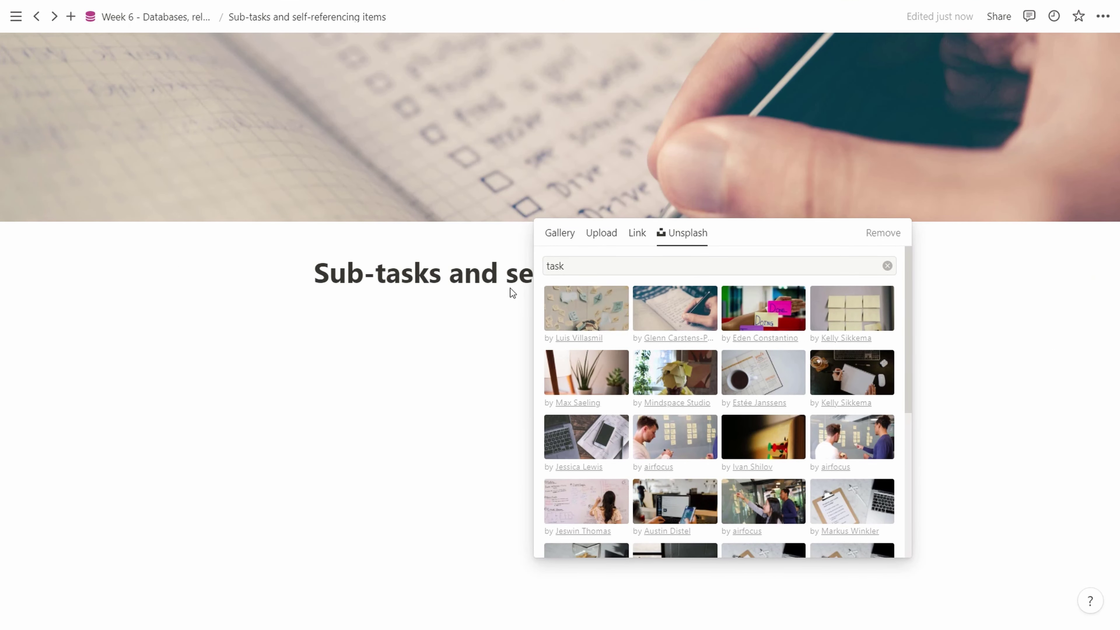
pyautogui.click(465, 292)
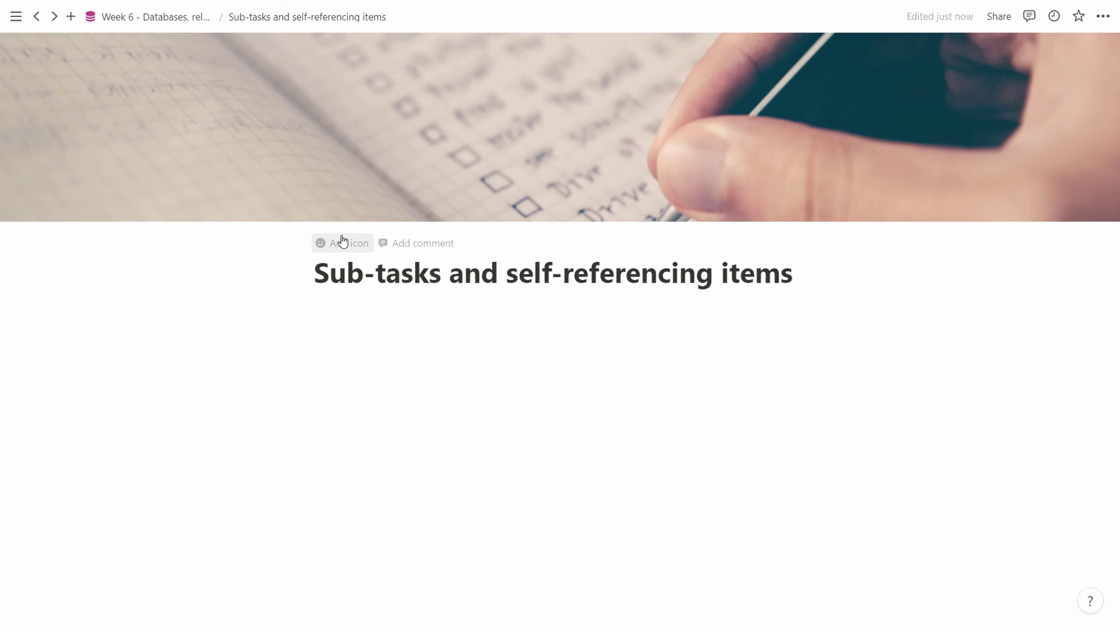
# Set the yellow ribbon emoji as the page icon.
pyautogui.click(342, 243)
pyautogui.click(342, 238)
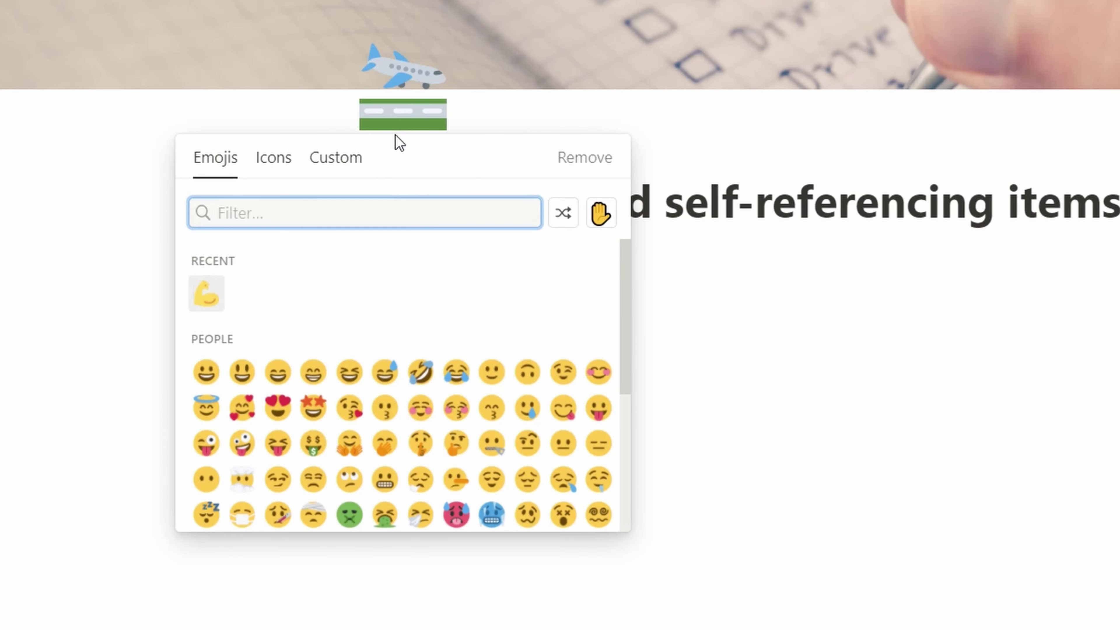
pyautogui.write('reme')
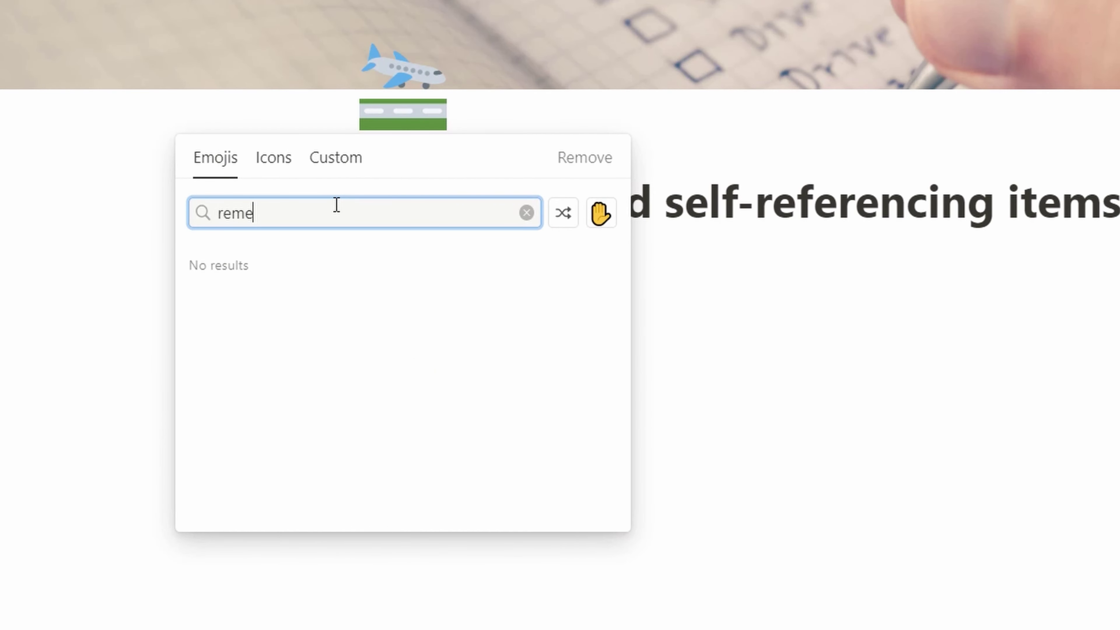
pyautogui.press('BackSpace')
pyautogui.click(198, 269)
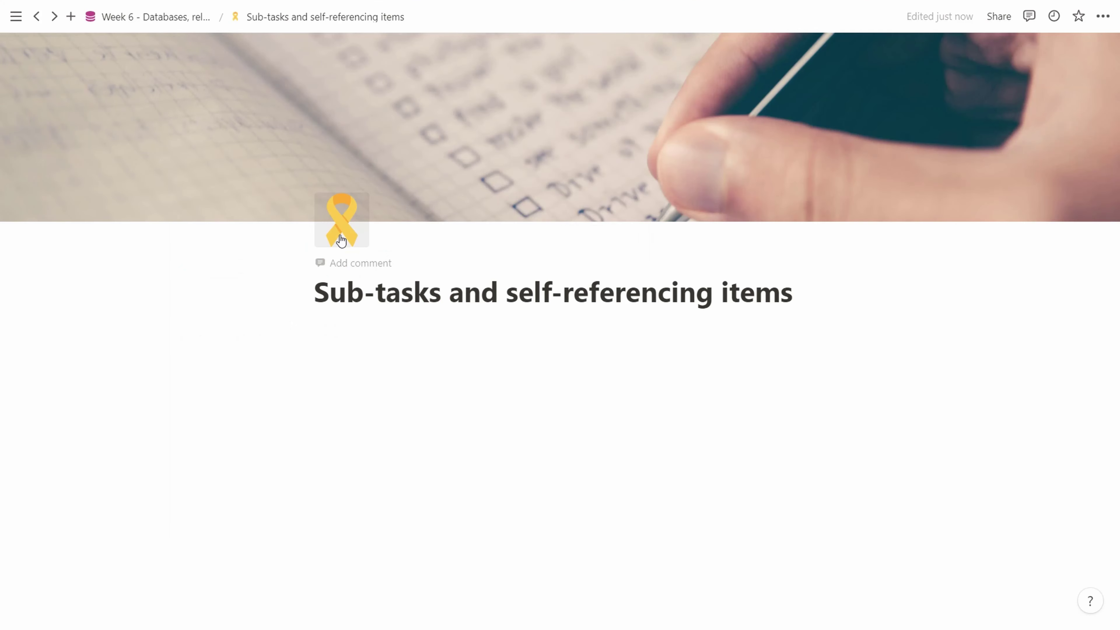
pyautogui.click(434, 326)
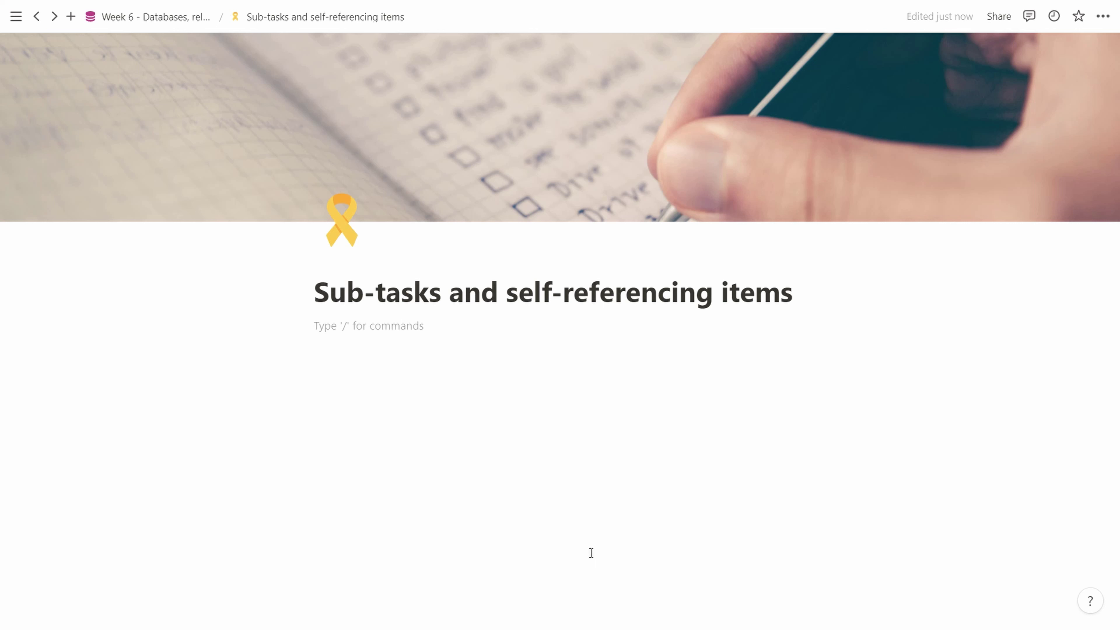
# Start a to-do list with Task 1 and Task 2.
pyautogui.click(484, 359)
pyautogui.hotkey('ctrl', 'shift', '4')
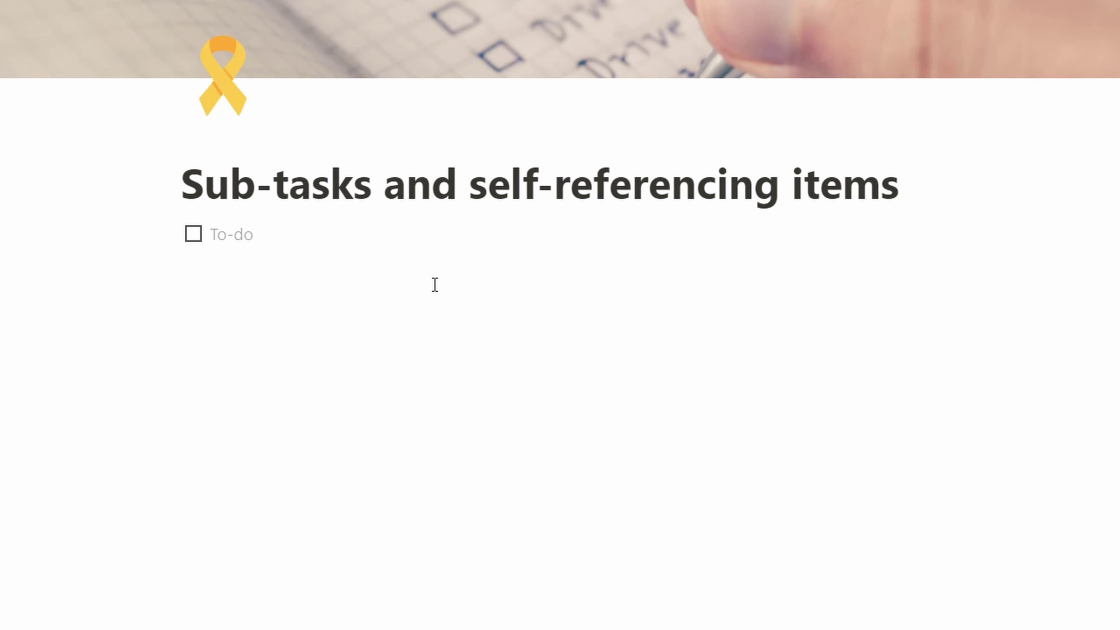
pyautogui.write('Task 1')
pyautogui.press('Return')
pyautogui.write('Task 2')
pyautogui.press('Return')
# Nest Sub-task 1 and Sub-task 2 under Task 2, then add Task 3 at top level.
pyautogui.press('Tab')
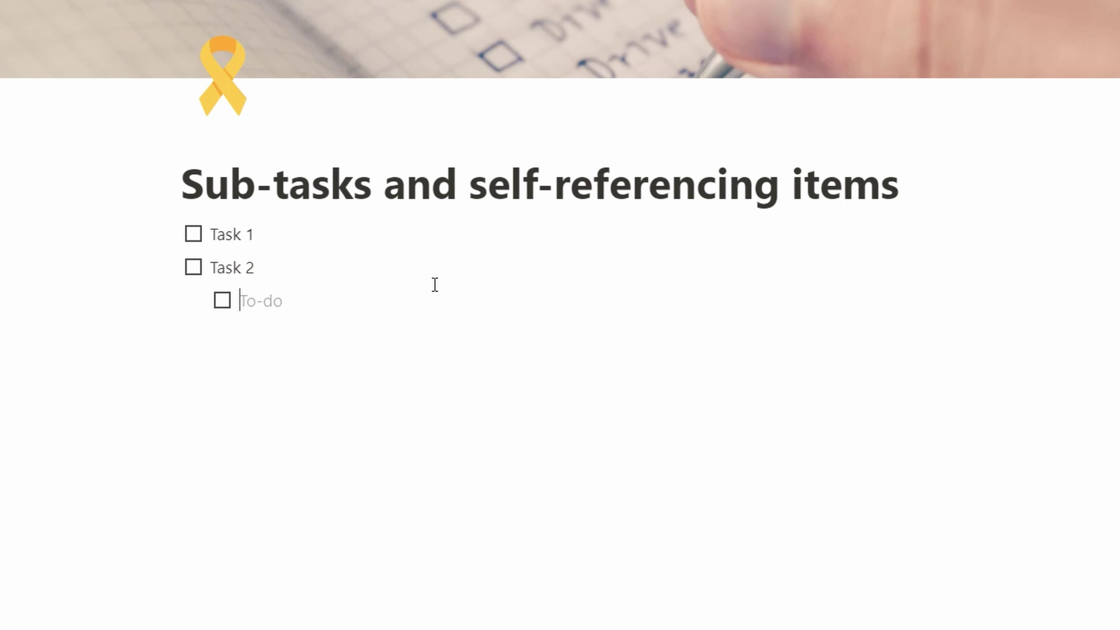
pyautogui.write('Sub-task 1')
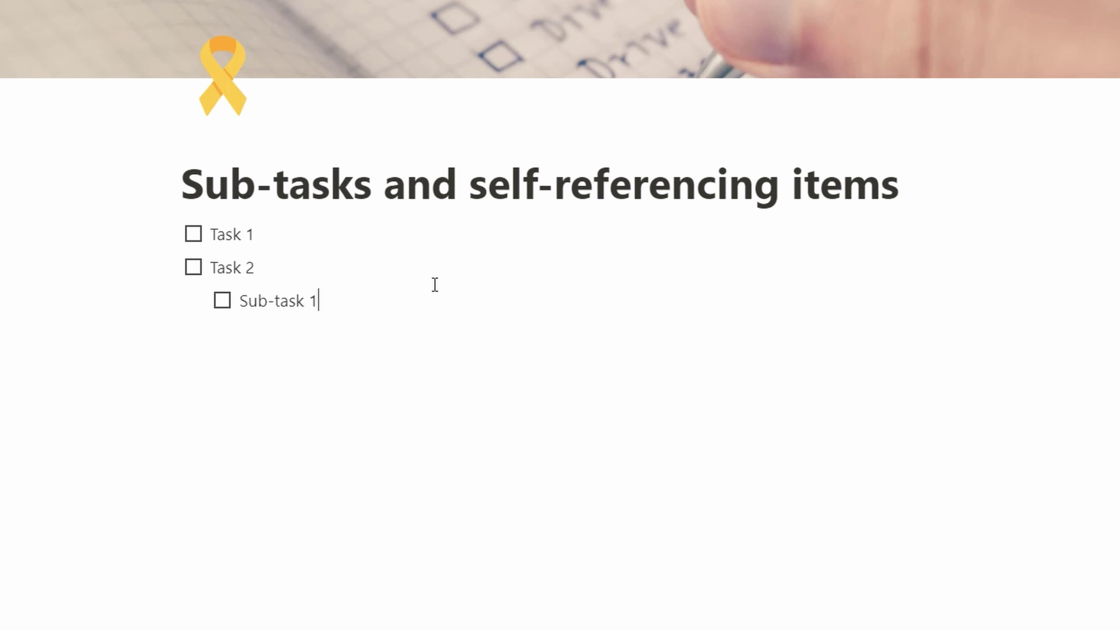
pyautogui.press('Return')
pyautogui.write('Sub-task 2')
pyautogui.press('Return')
pyautogui.hotkey('shift', 'Tab')
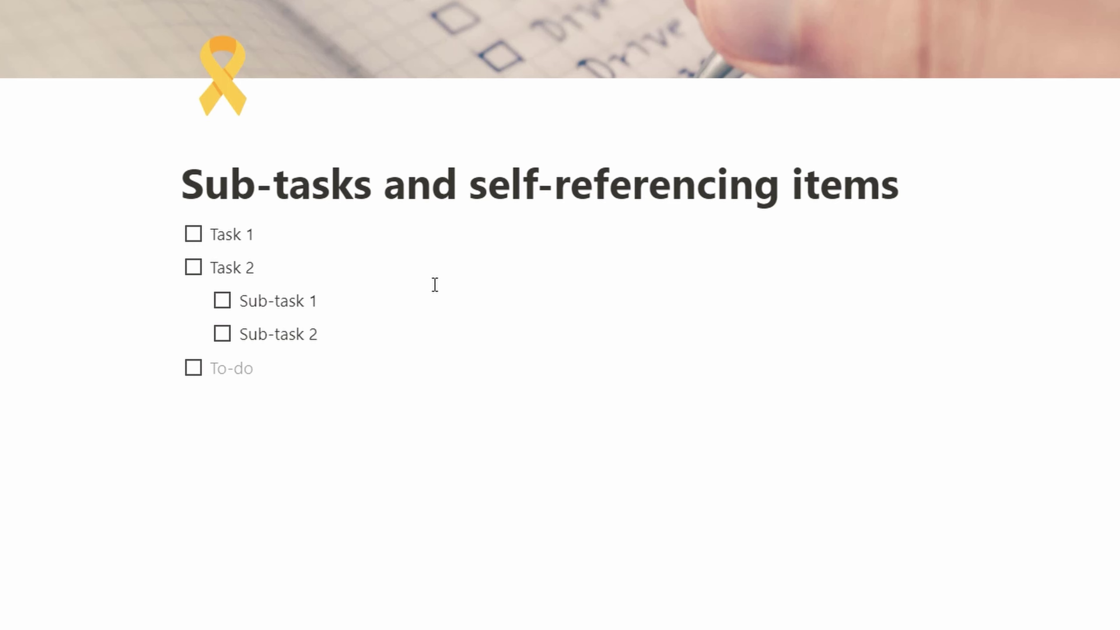
pyautogui.write('Task 3')
pyautogui.press('Return')
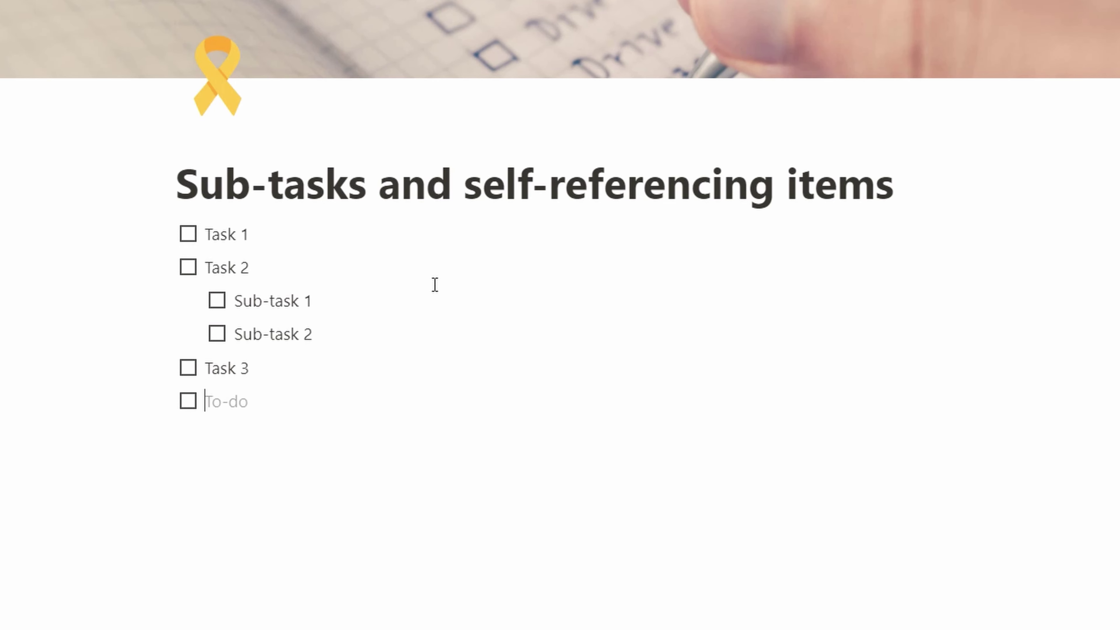
pyautogui.press('Return')
pyautogui.press('Return')
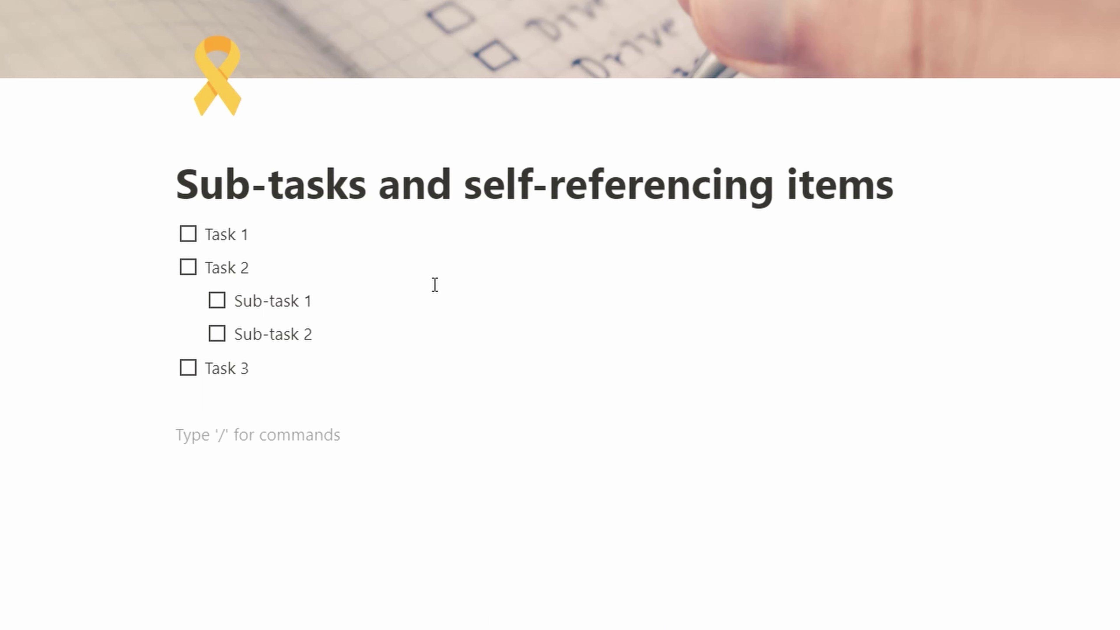
# Select Task 2 with its sub-tasks and inspect the Task 2 block options.
pyautogui.moveTo(398, 327); pyautogui.dragTo(192, 243)
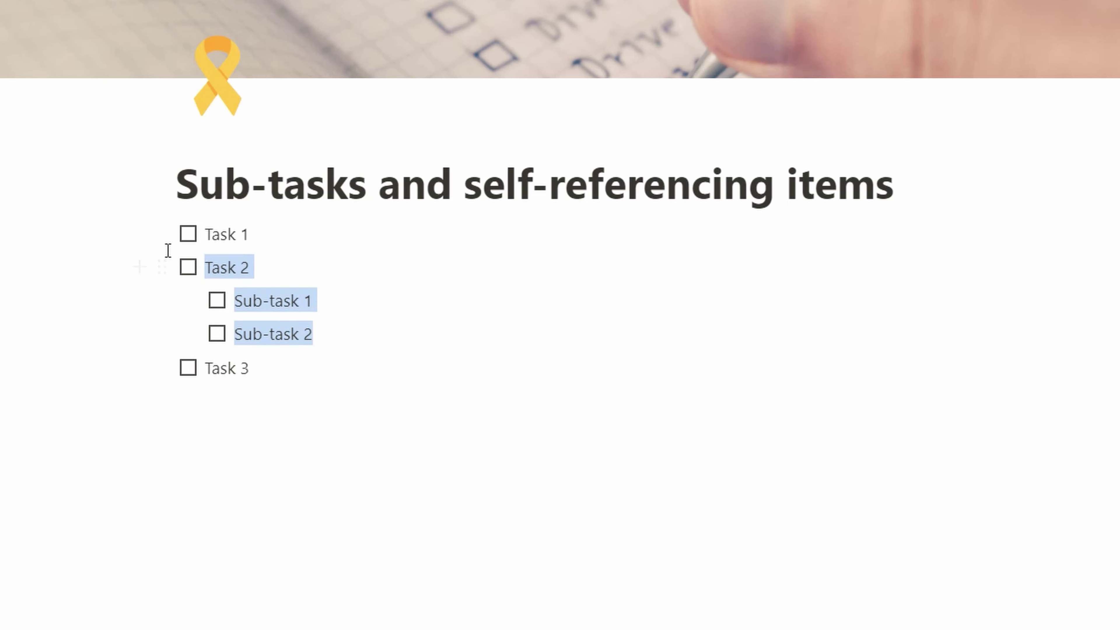
pyautogui.click(235, 269)
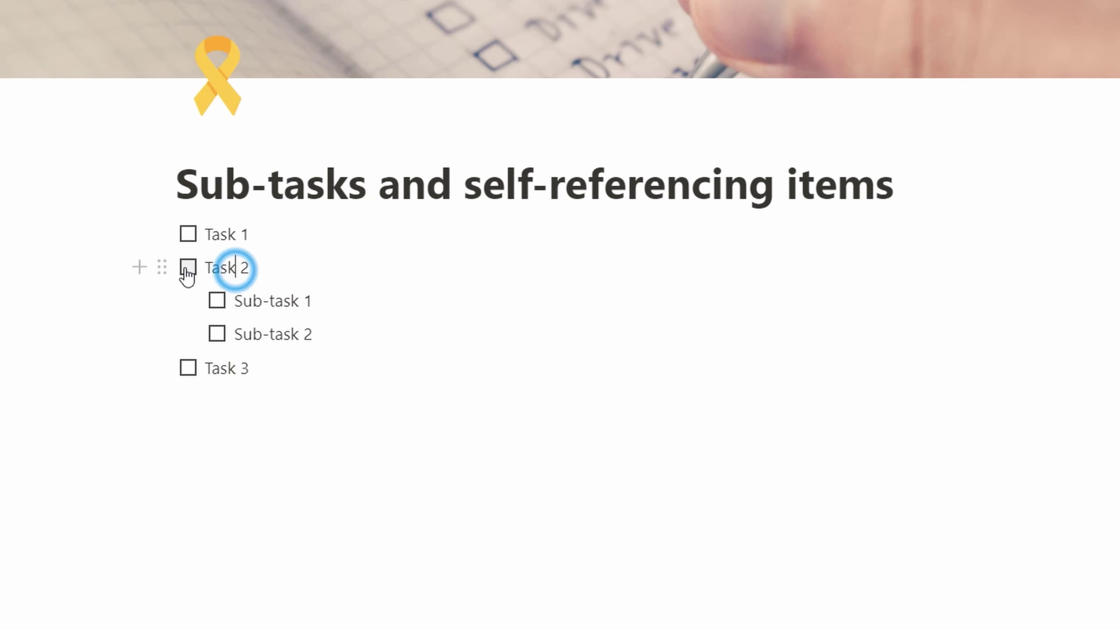
pyautogui.click(162, 265)
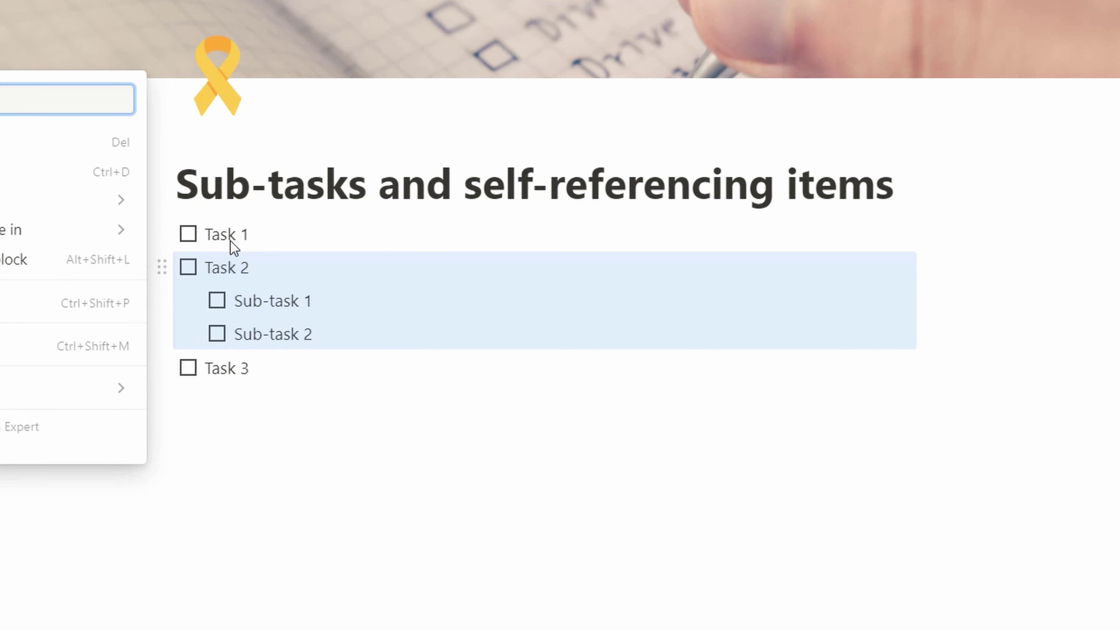
pyautogui.click(293, 293)
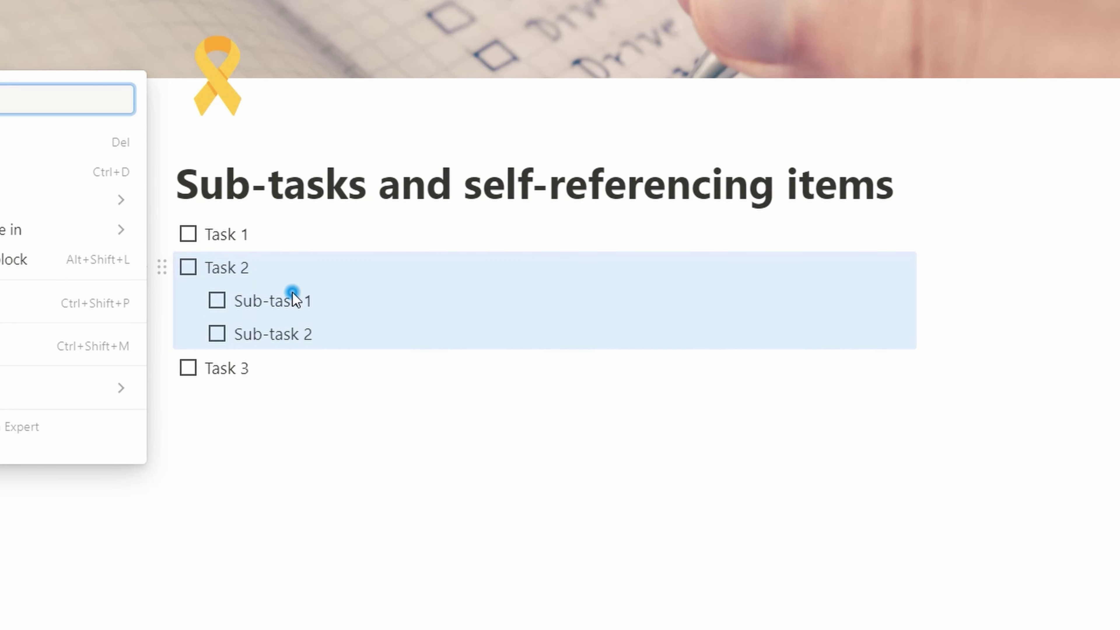
pyautogui.click(280, 425)
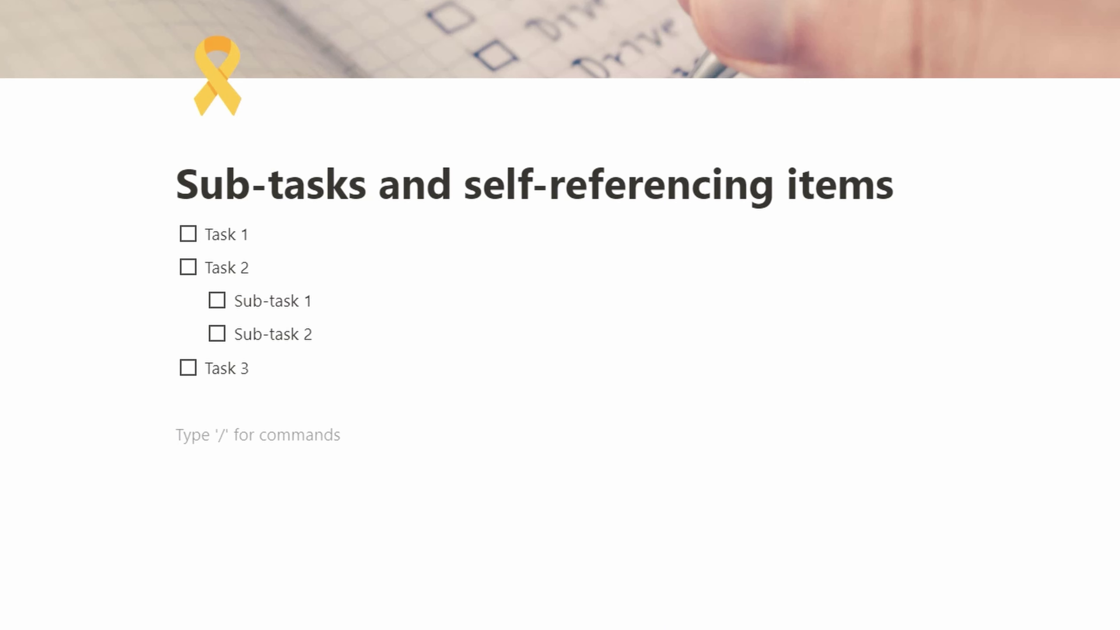
# Insert an inline database with /database, name it Sub-tasks db, and hide its title.
pyautogui.click(282, 450)
pyautogui.write('/')
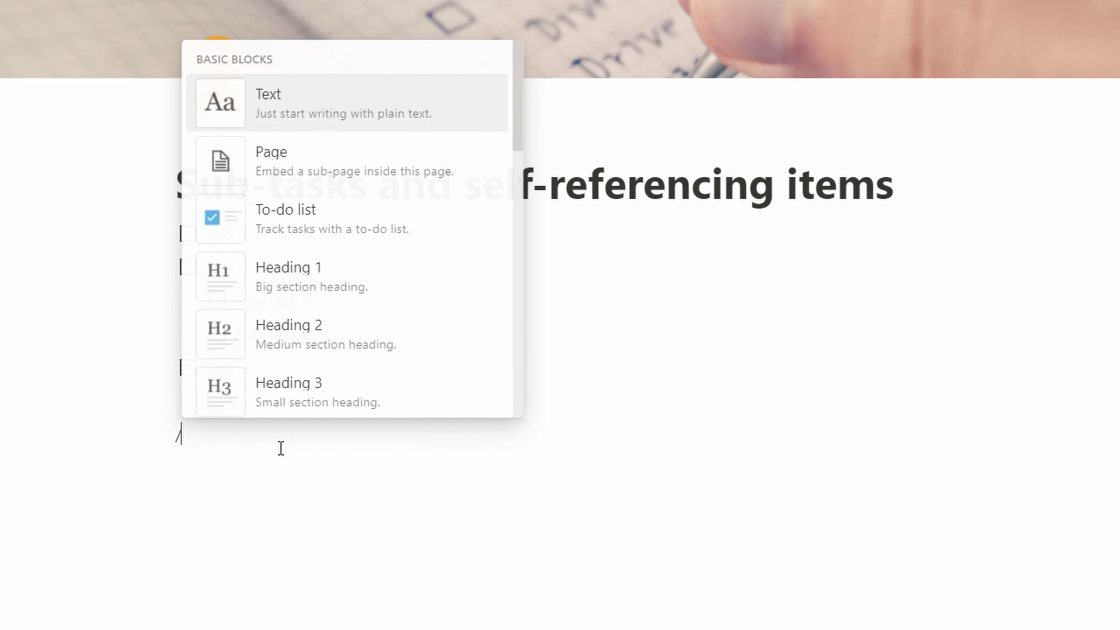
pyautogui.write('database')
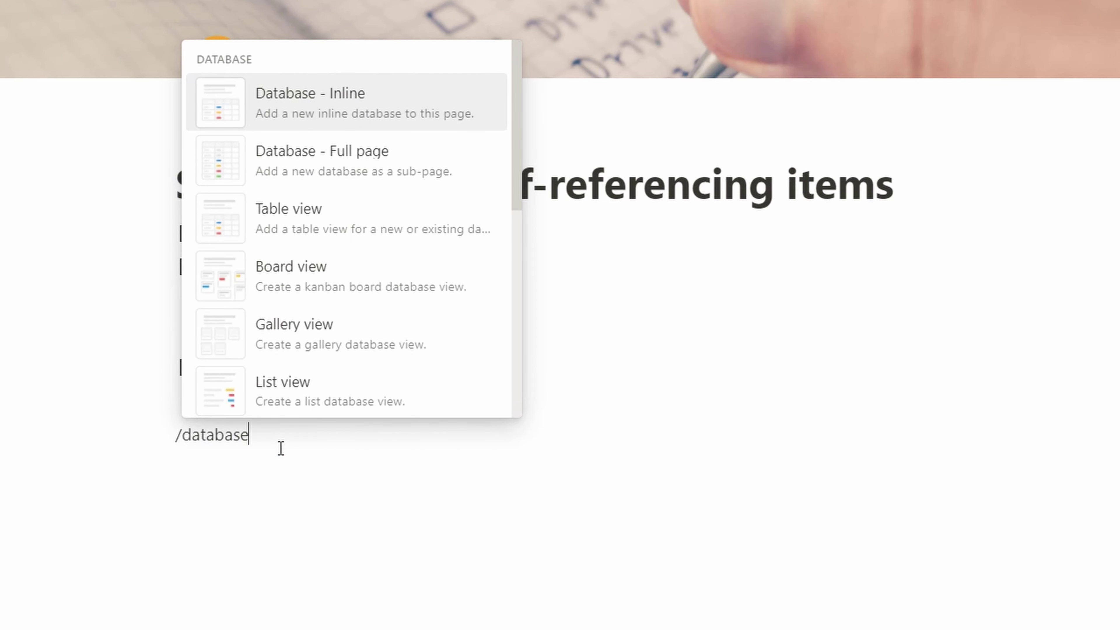
pyautogui.press('Return')
pyautogui.scroll(-3, 229, 441)
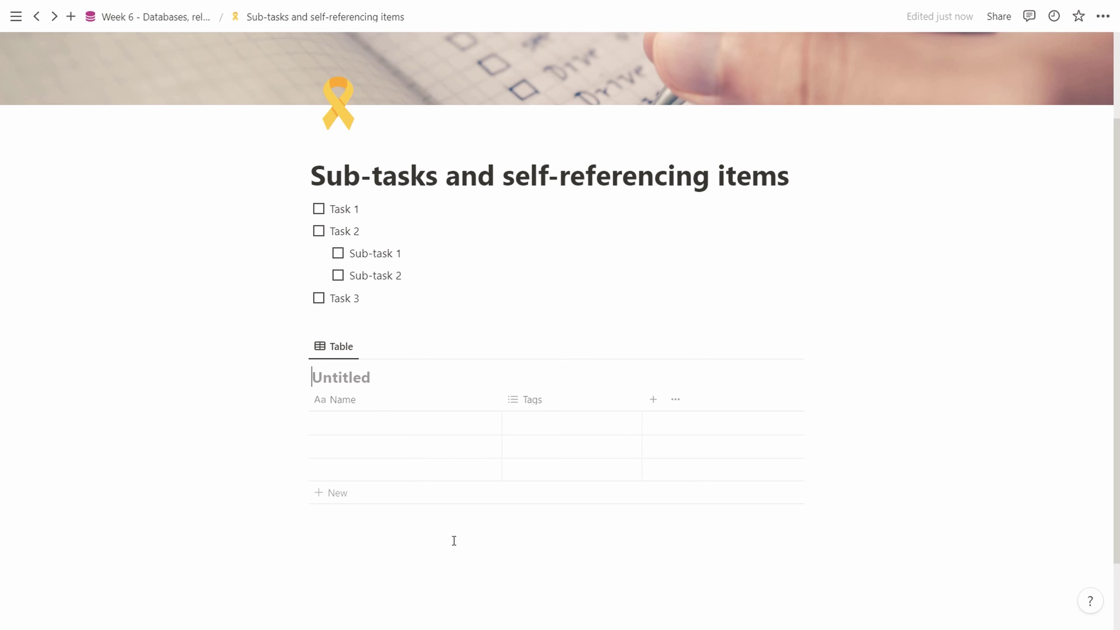
pyautogui.write('Sub-tasks ')
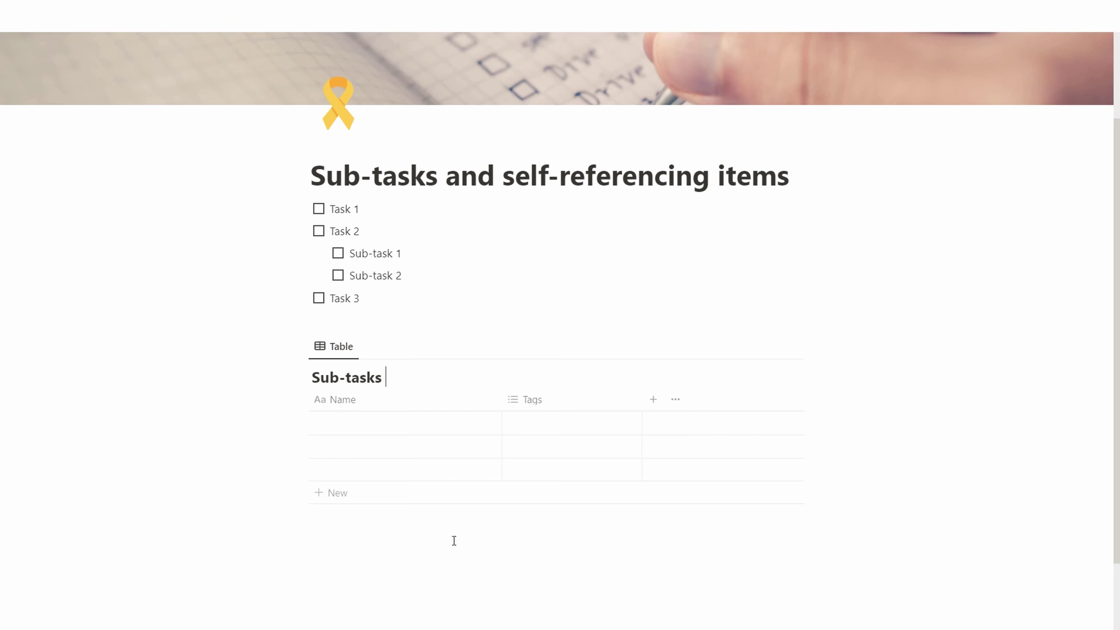
pyautogui.write('db')
pyautogui.click(421, 377)
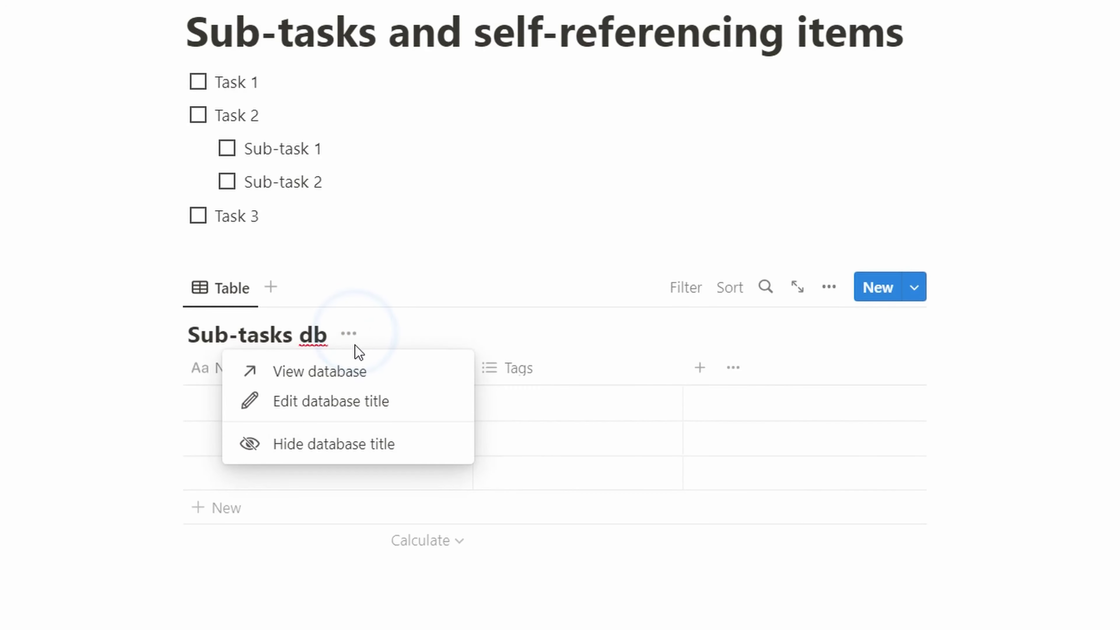
pyautogui.click(363, 439)
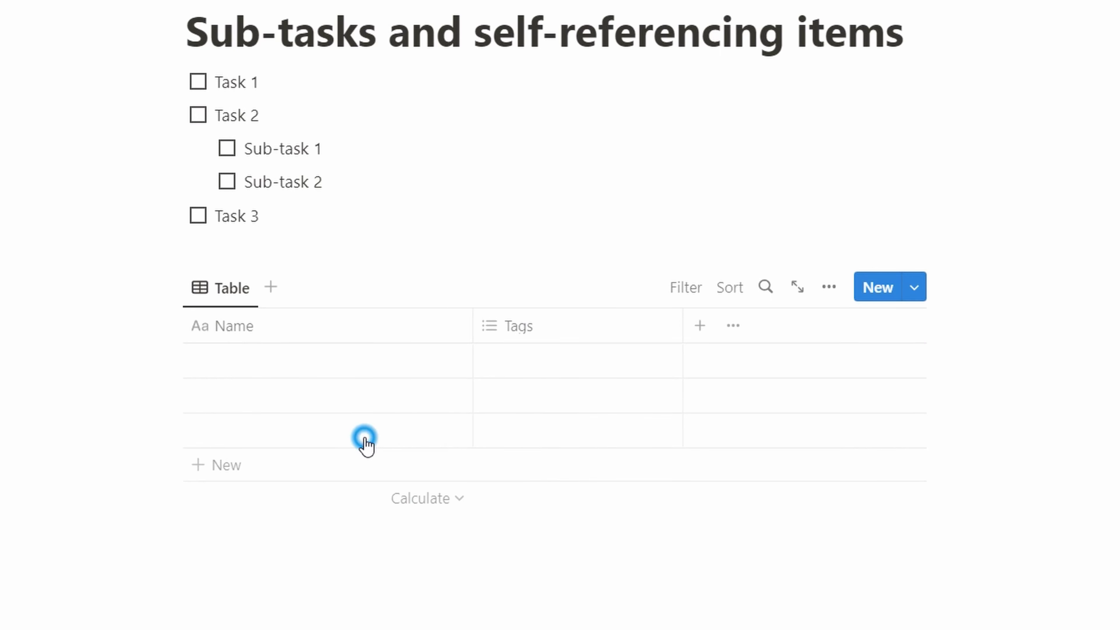
# Enter Task 1, Task 2 and Sub-task 1 as the first three row names.
pyautogui.click(260, 369)
pyautogui.write('Task 1')
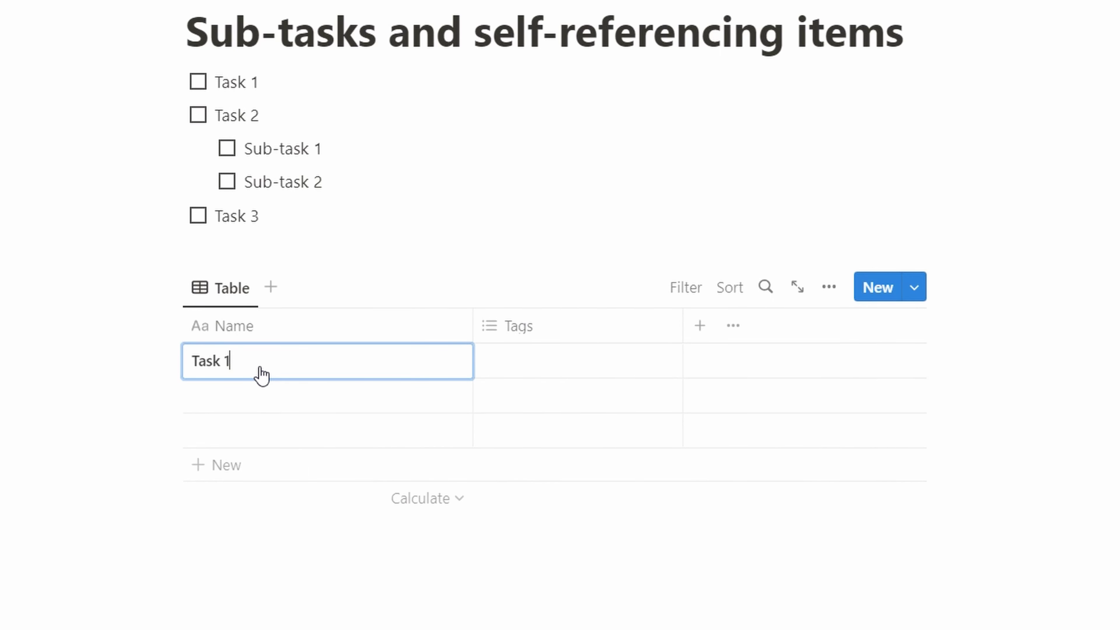
pyautogui.press('Return')
pyautogui.write('Task 2')
pyautogui.press('Return')
pyautogui.write('T')
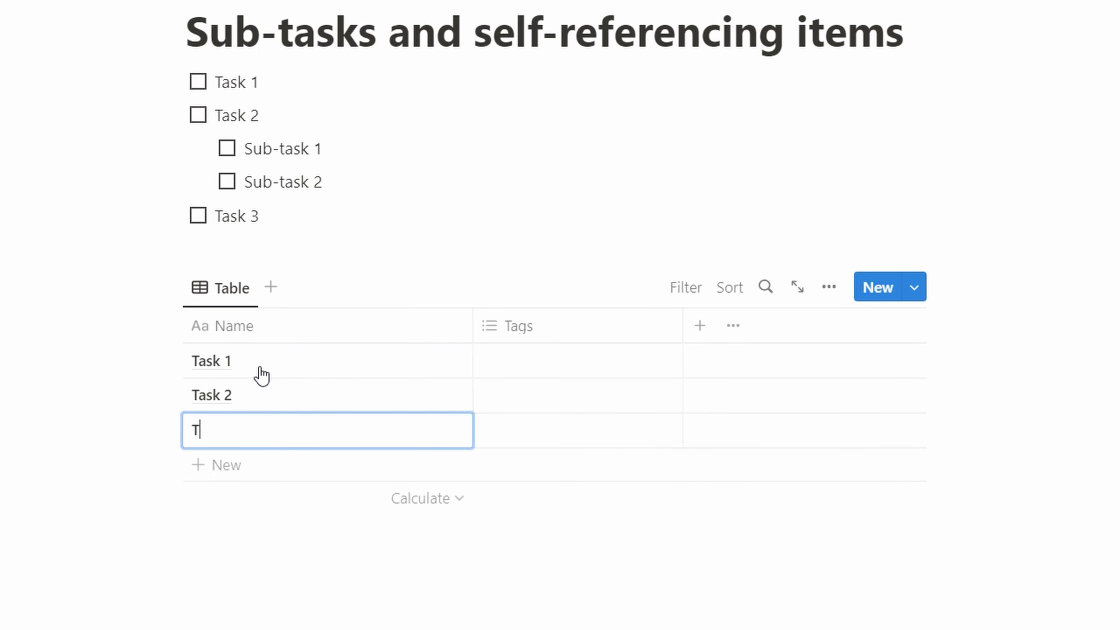
pyautogui.write('Sub-task 1')
pyautogui.press('Escape')
# Add the Sub-task 2 and Task 3 rows to complete the Name column.
pyautogui.press('Return')
pyautogui.press('Return')
pyautogui.write('S')
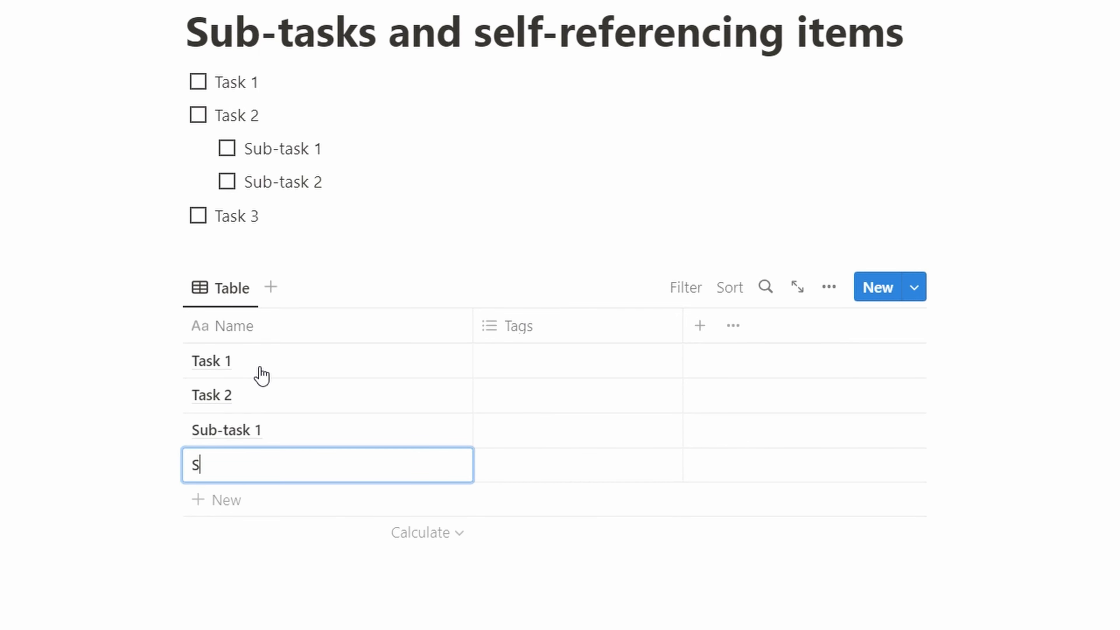
pyautogui.write('ub-task 2')
pyautogui.press('Return')
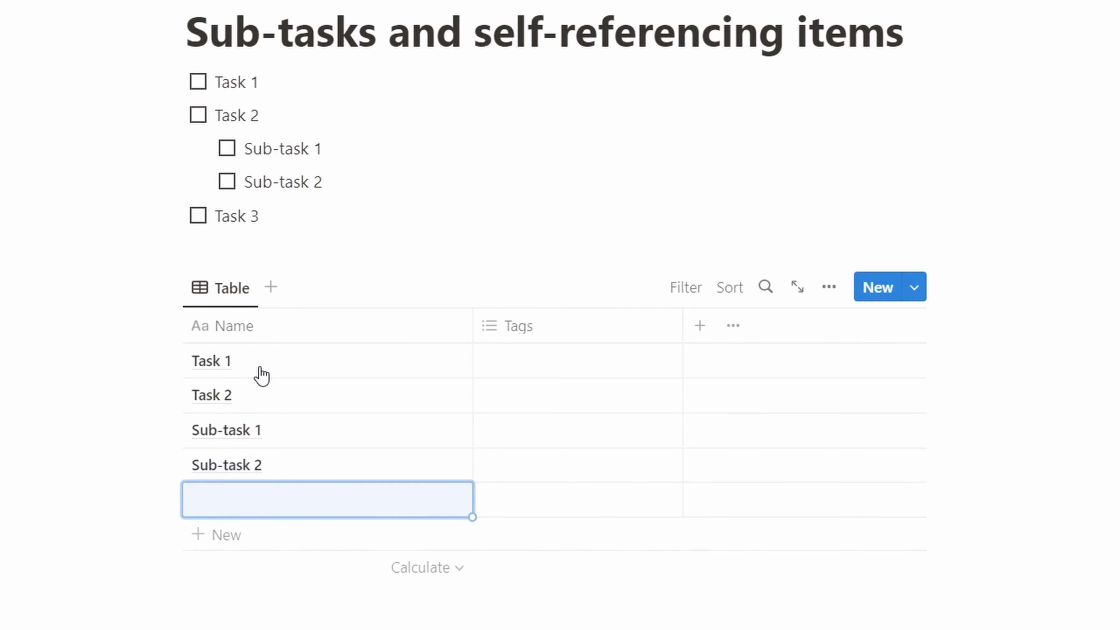
pyautogui.write('Sa')
pyautogui.press('BackSpace')
pyautogui.press('BackSpace')
pyautogui.write('Task ')
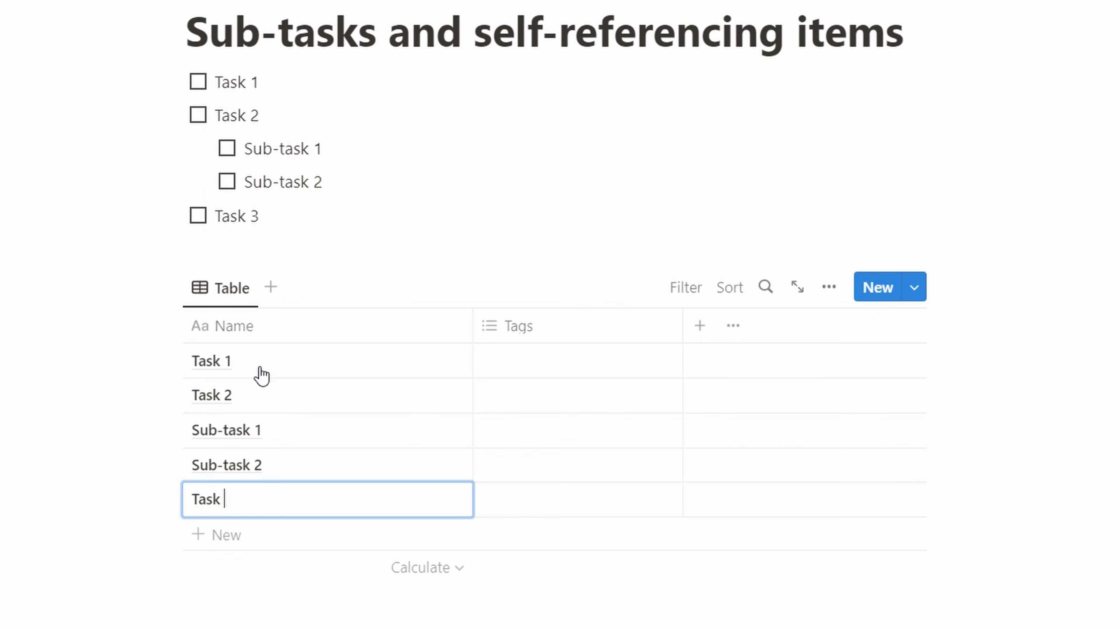
pyautogui.write('3')
pyautogui.press('Escape')
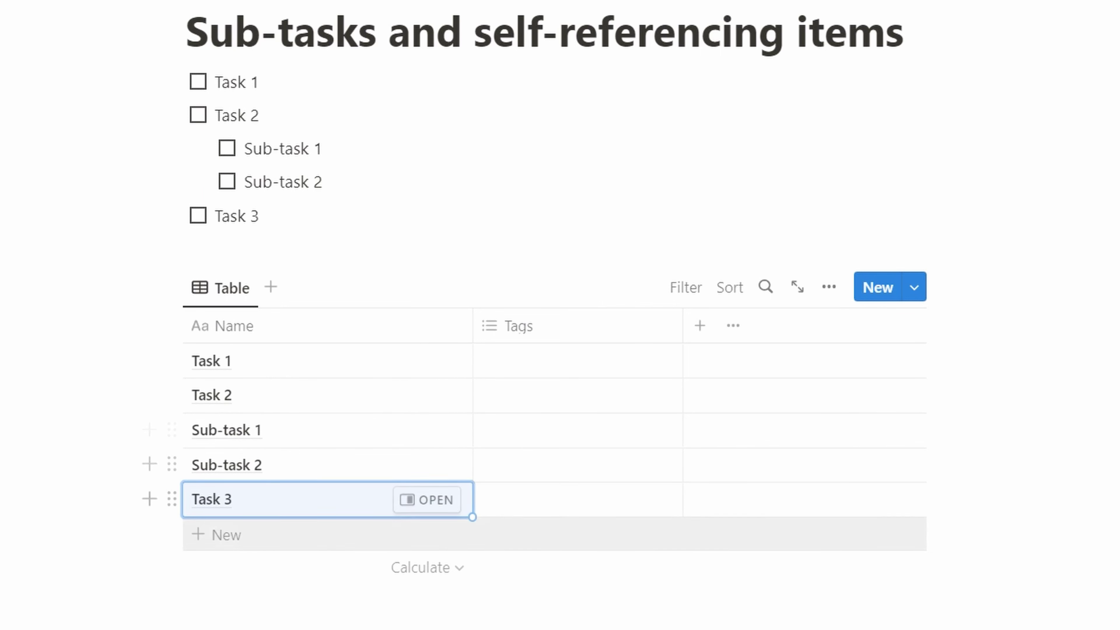
pyautogui.press('Right')
pyautogui.press('Up')
pyautogui.press('Up')
pyautogui.press('Up')
pyautogui.press('Up')
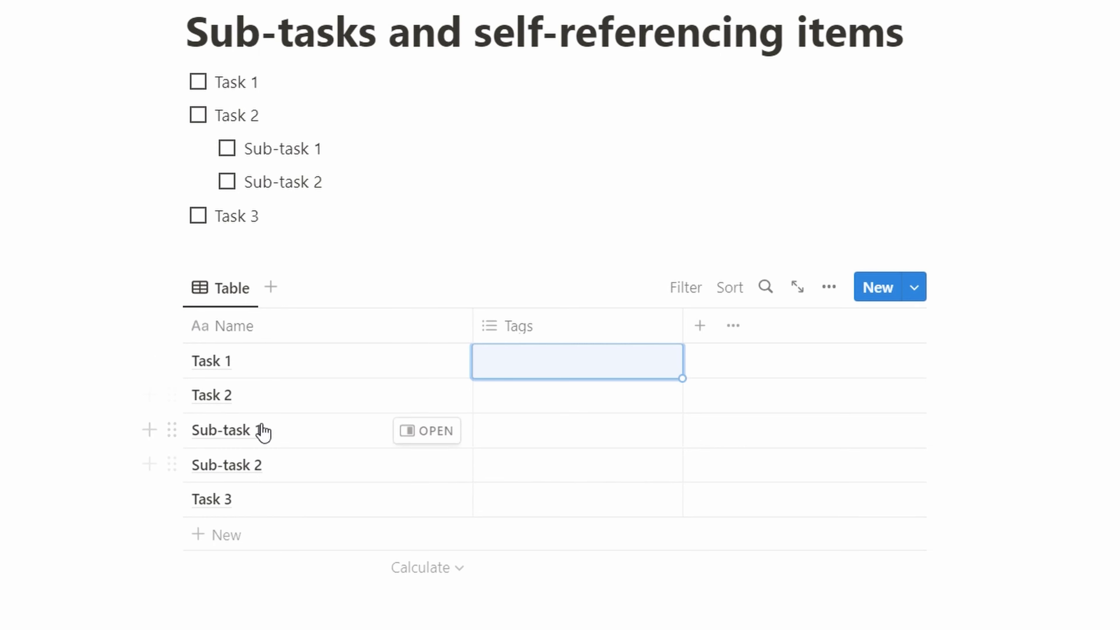
# Add a Relation property pointing to Sub-tasks db itself, named Parent.
pyautogui.click(701, 330)
pyautogui.scroll(-3, 834, 444)
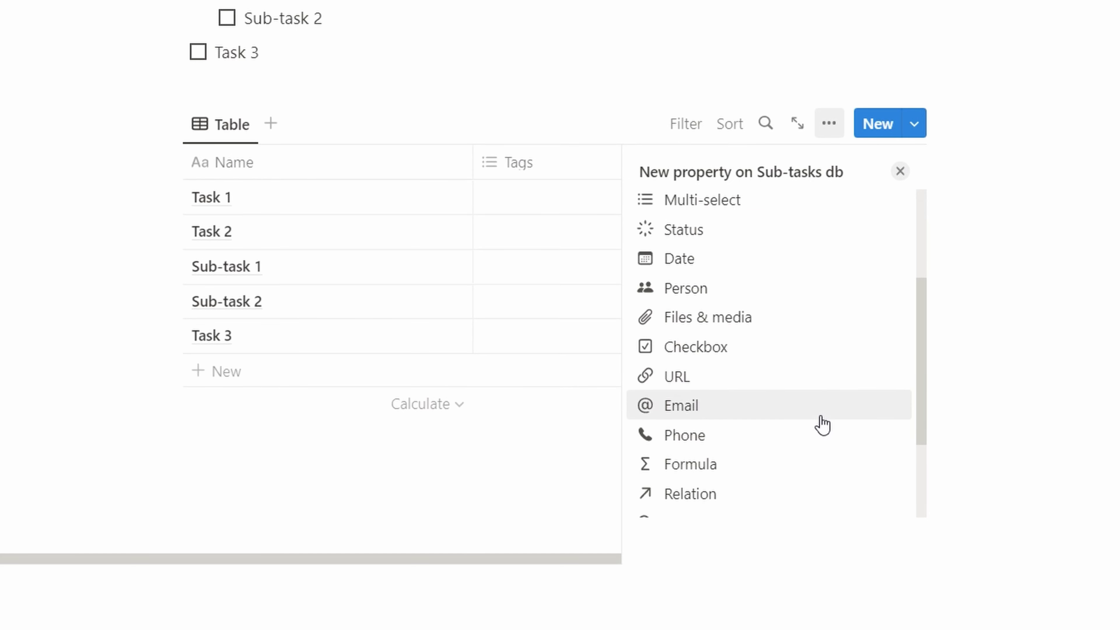
pyautogui.click(754, 493)
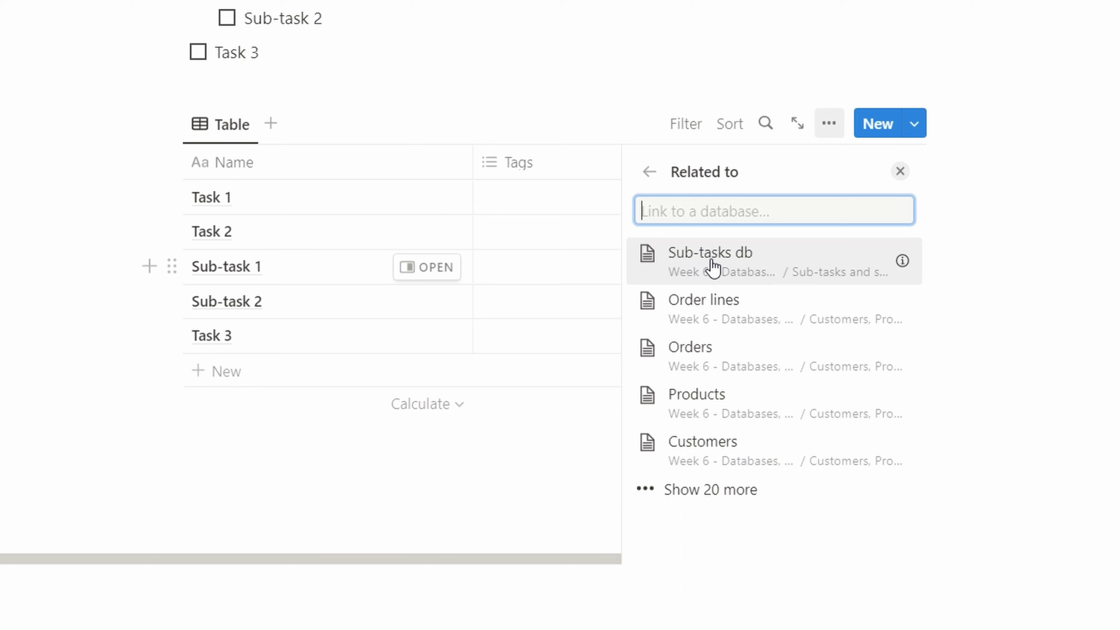
pyautogui.moveTo(902, 265)
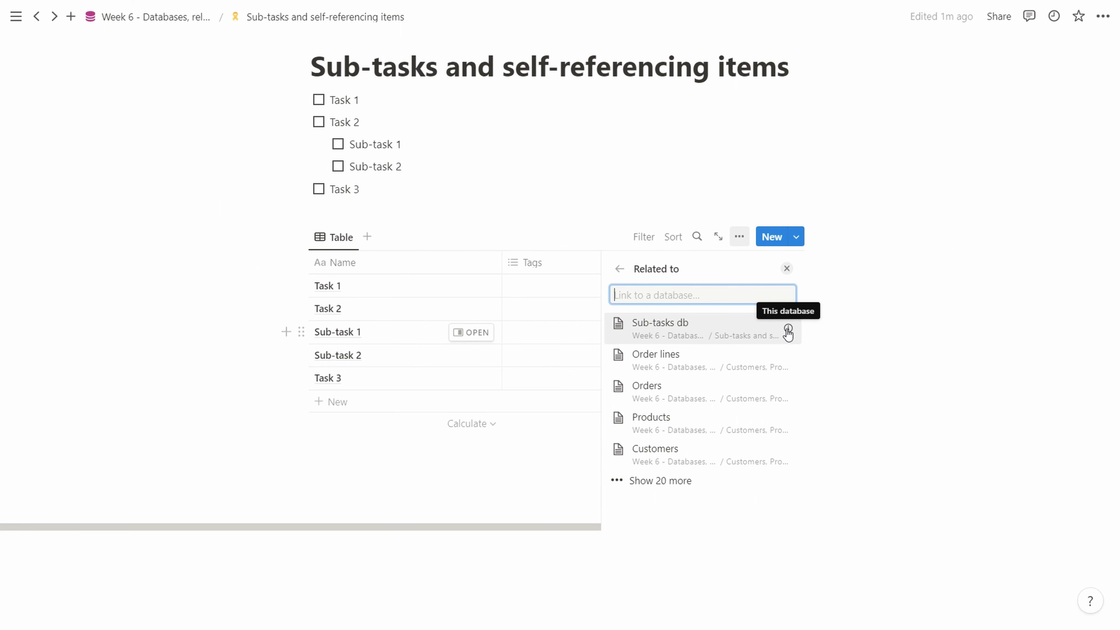
pyautogui.click(712, 332)
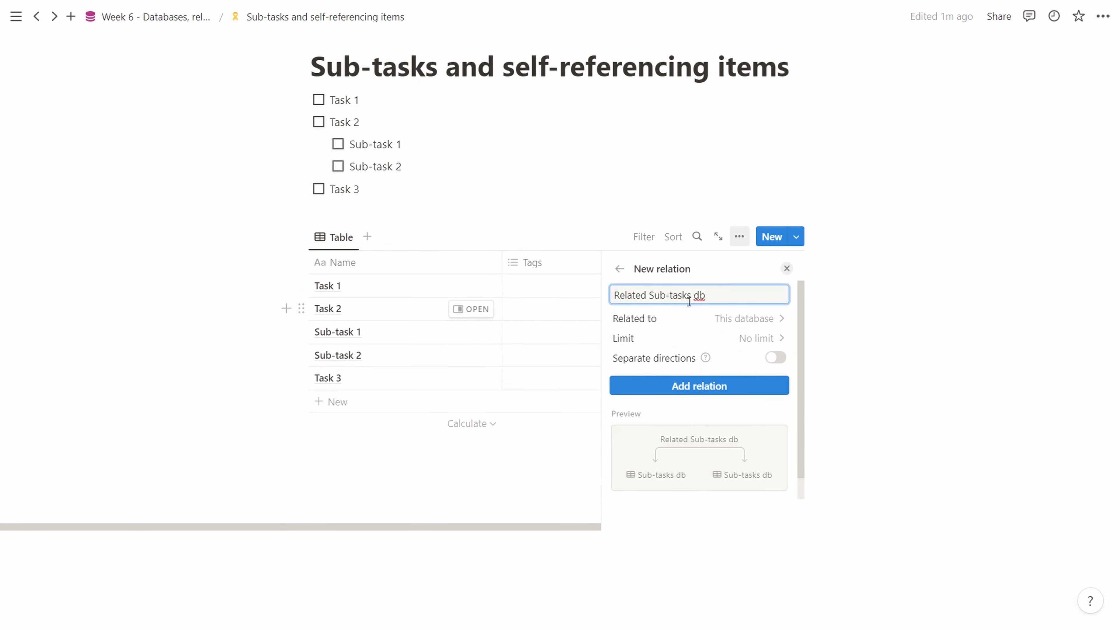
pyautogui.tripleClick(732, 298)
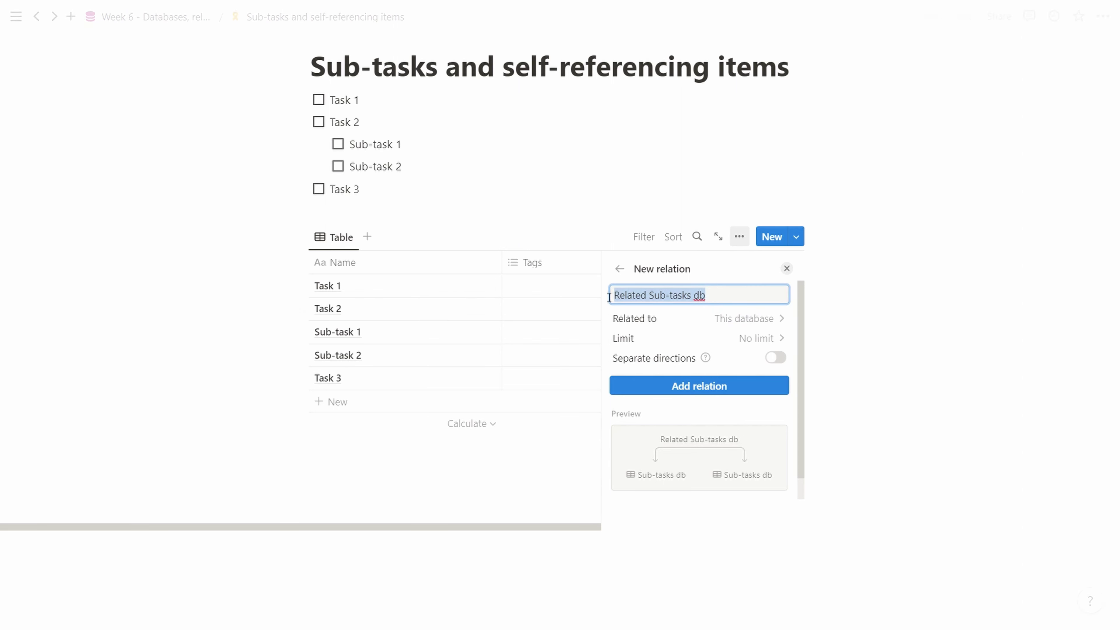
pyautogui.write('Parent')
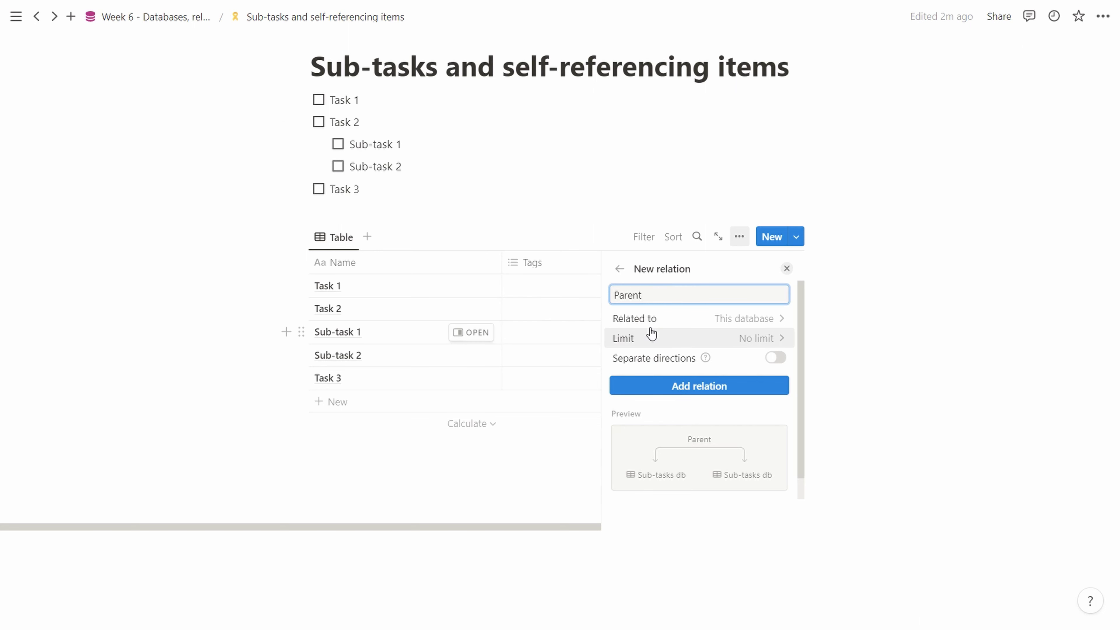
# Limit Parent to 1 page, enable separate directions with a Children property, and add the relation.
pyautogui.click(765, 344)
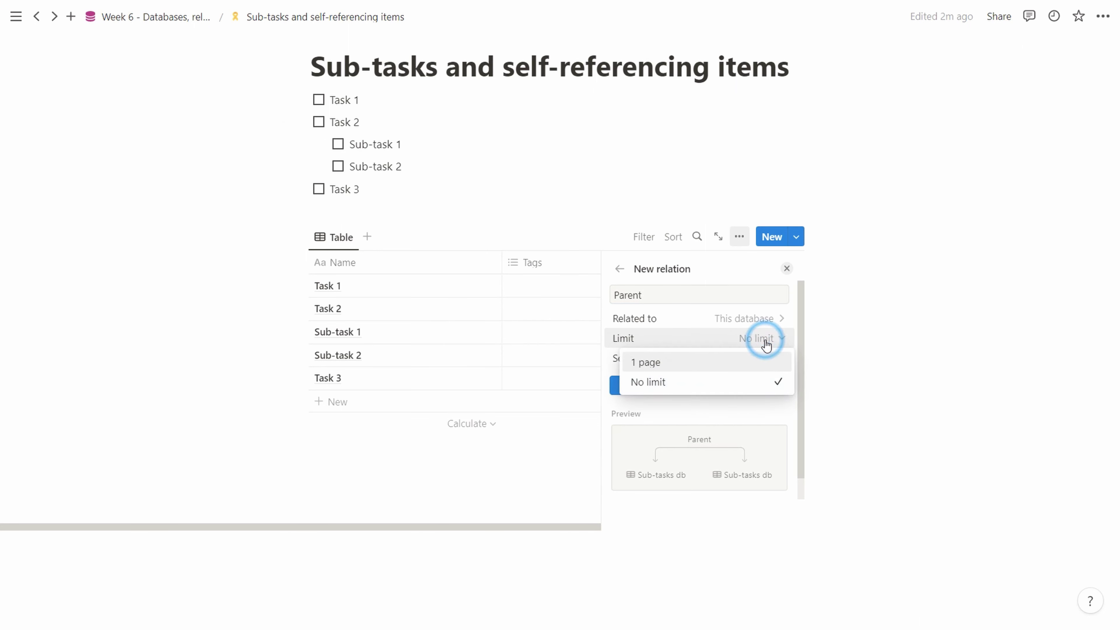
pyautogui.click(749, 364)
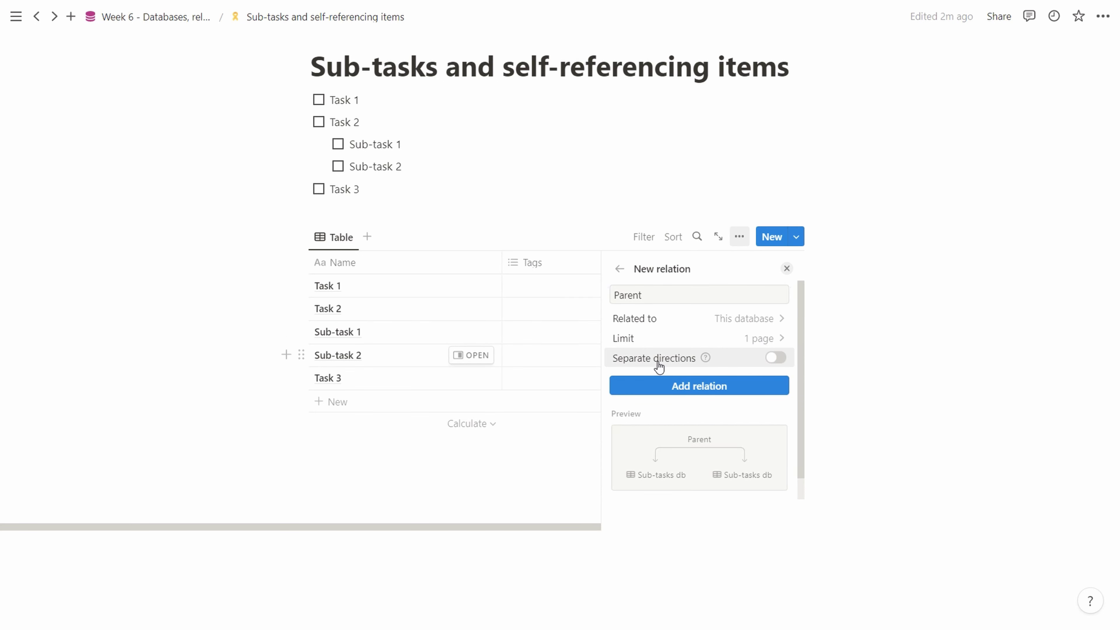
pyautogui.moveTo(706, 361)
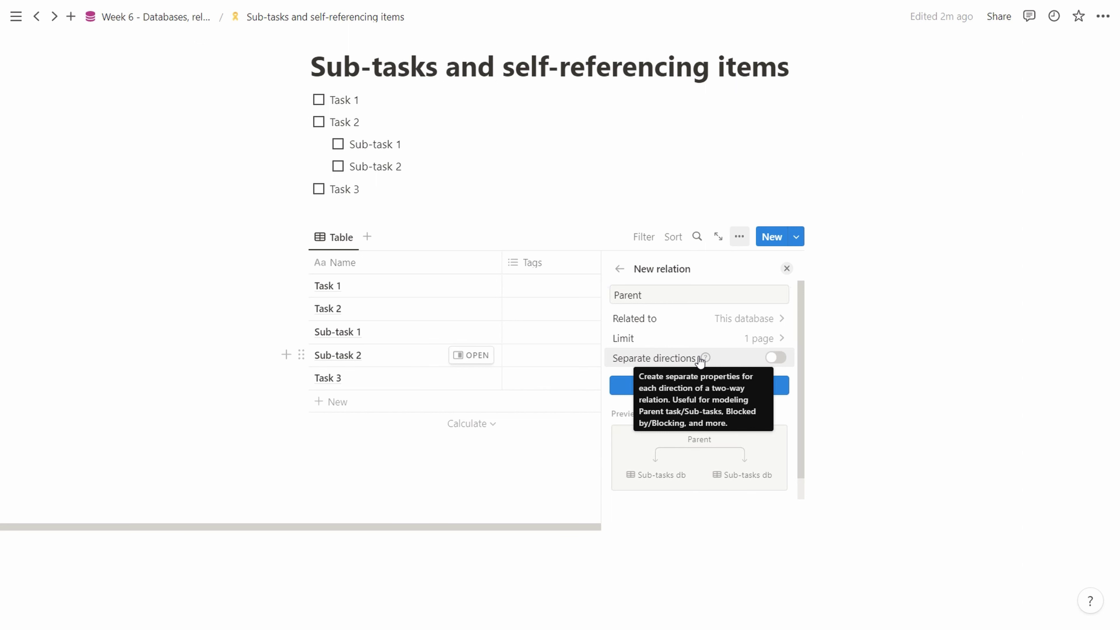
pyautogui.click(775, 362)
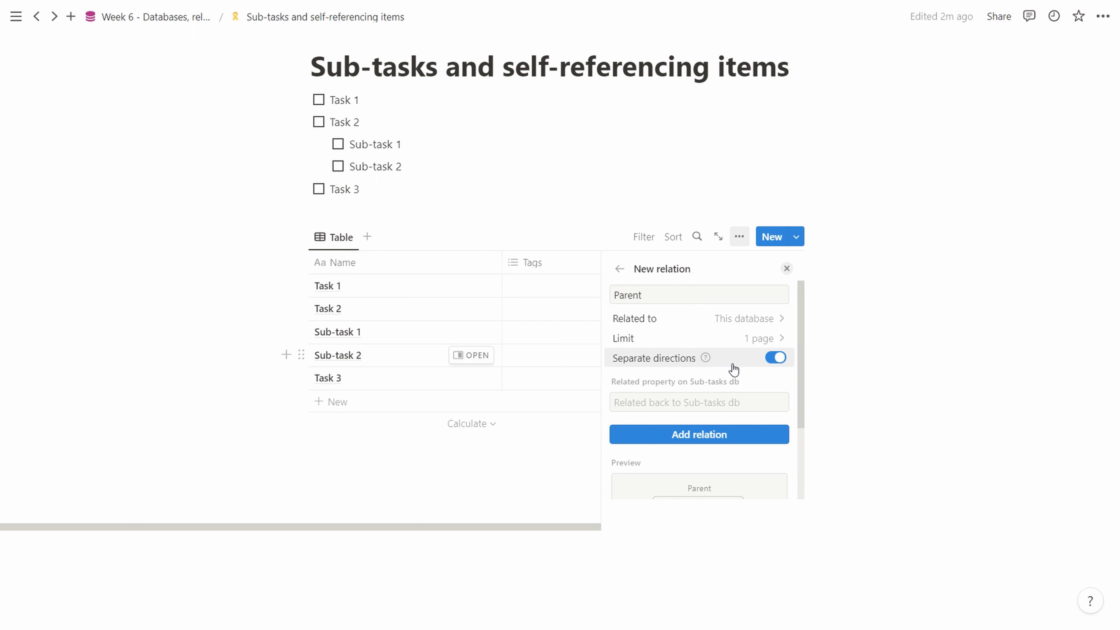
pyautogui.click(613, 385)
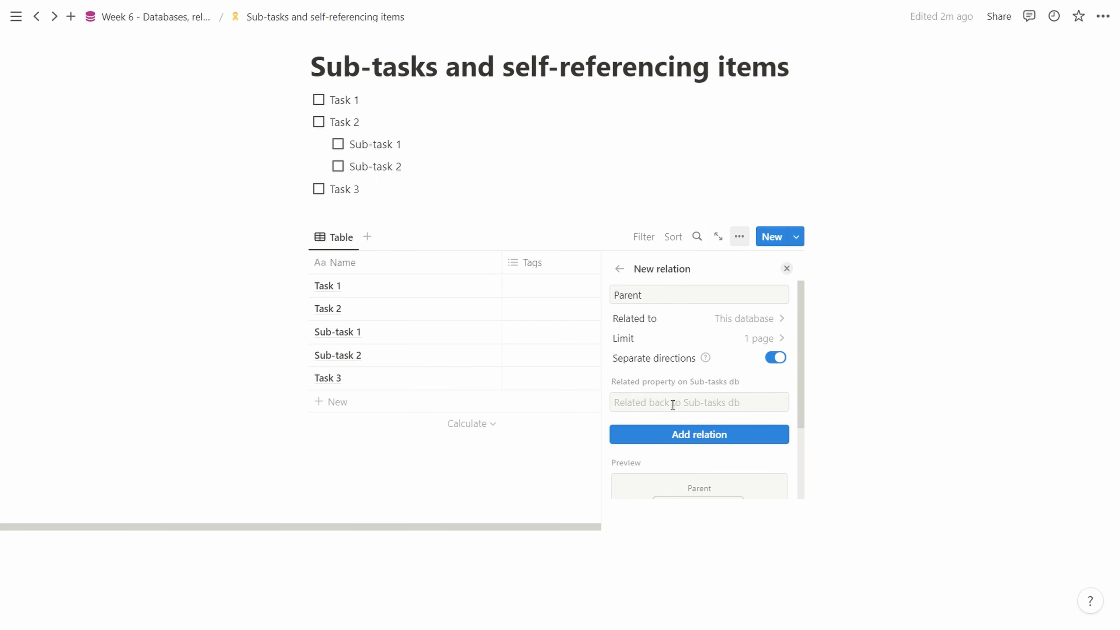
pyautogui.click(612, 403)
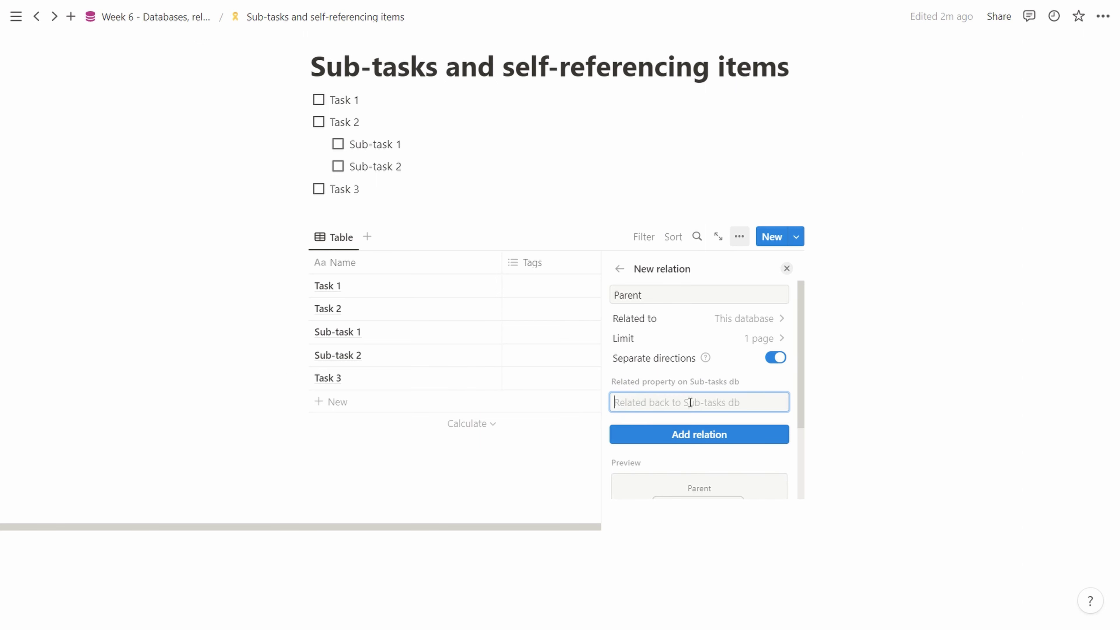
pyautogui.write('Children')
pyautogui.scroll(-3, 690, 402)
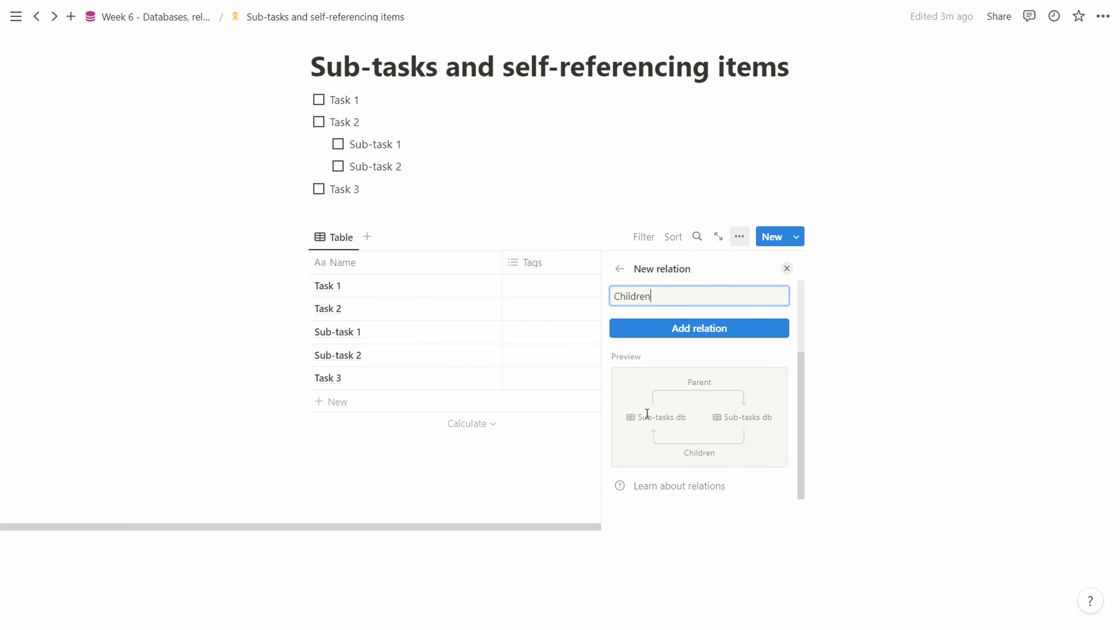
pyautogui.scroll(2, 671, 376)
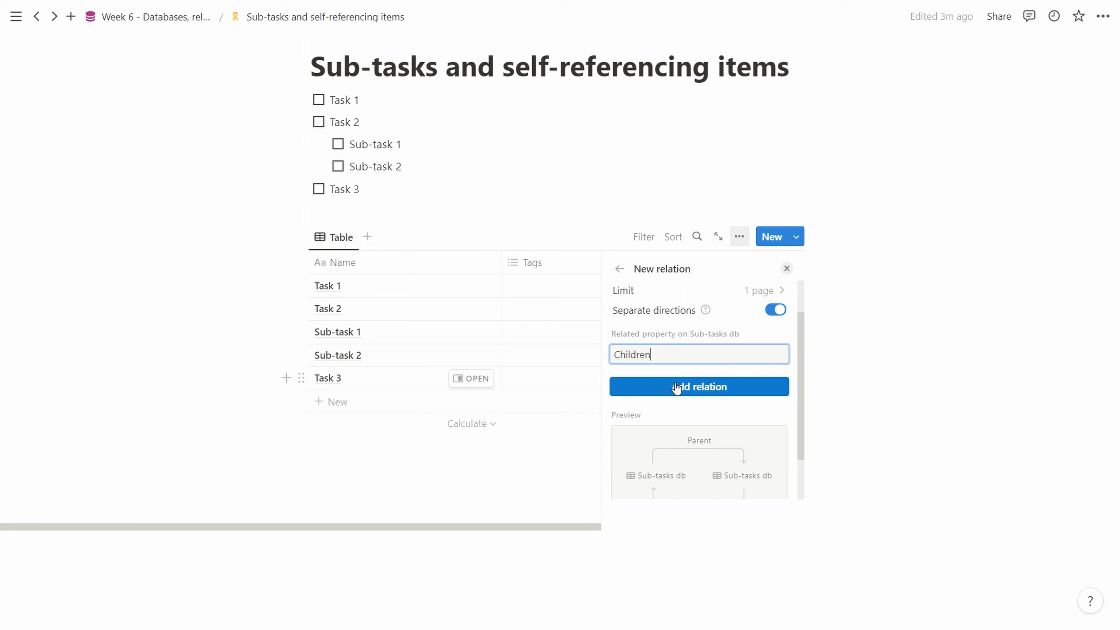
pyautogui.click(677, 388)
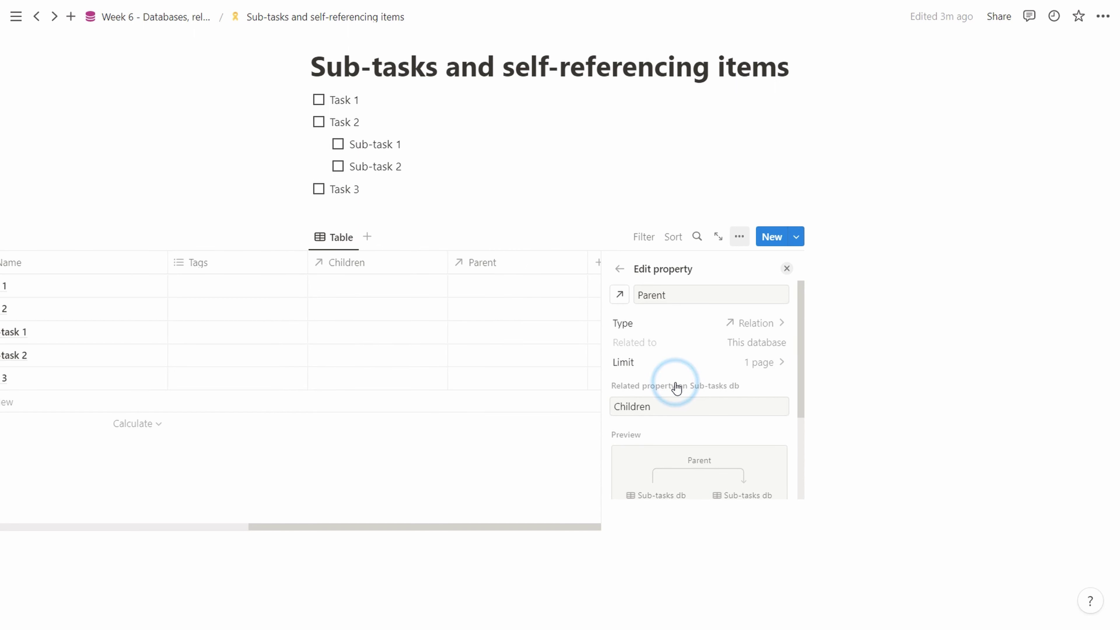
# Set Task 2 as the Parent of Sub-task 1 and Sub-task 2.
pyautogui.click(787, 271)
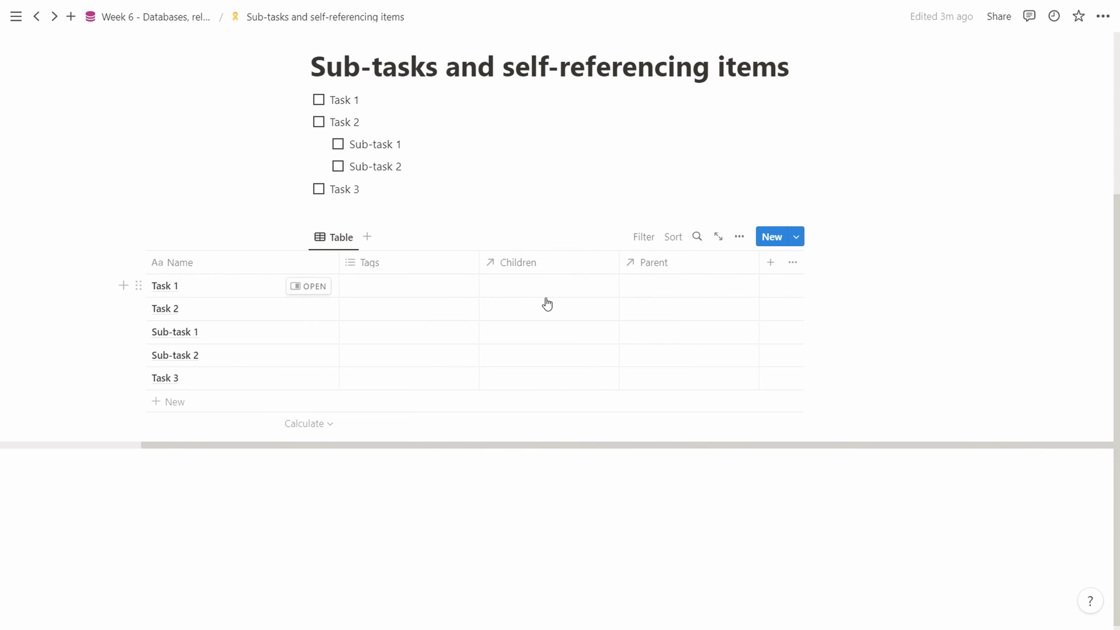
pyautogui.click(671, 335)
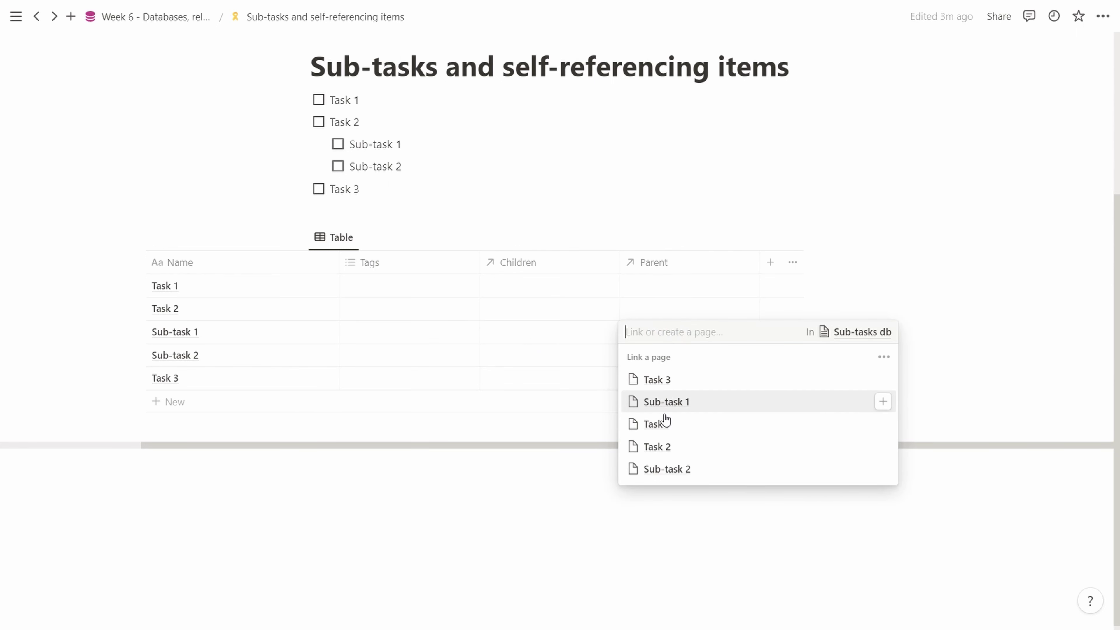
pyautogui.click(660, 446)
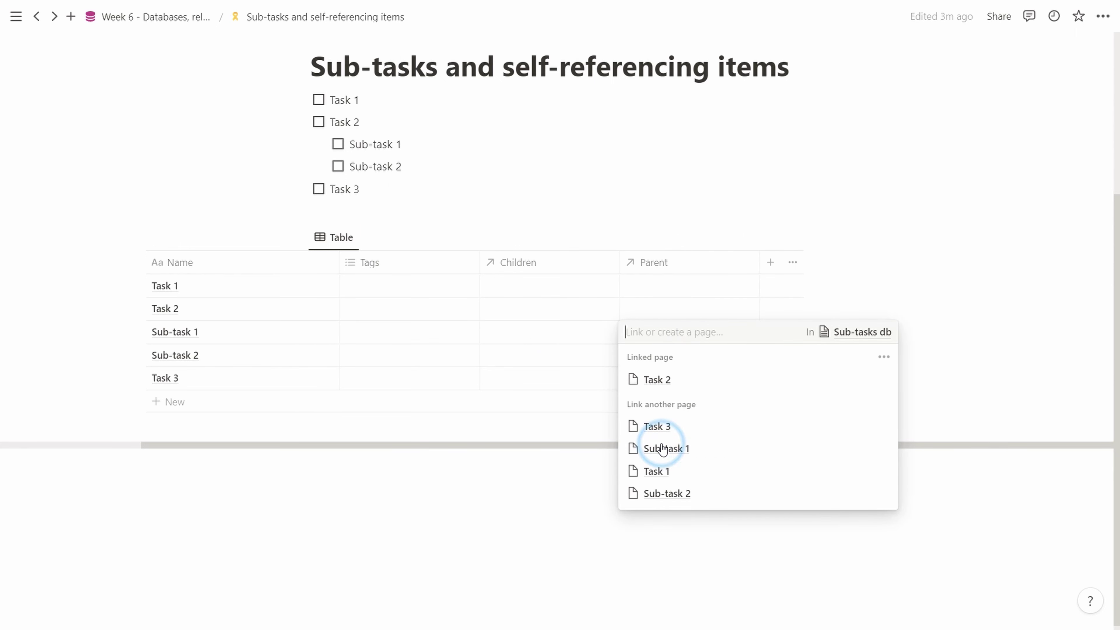
pyautogui.click(551, 378)
pyautogui.click(642, 363)
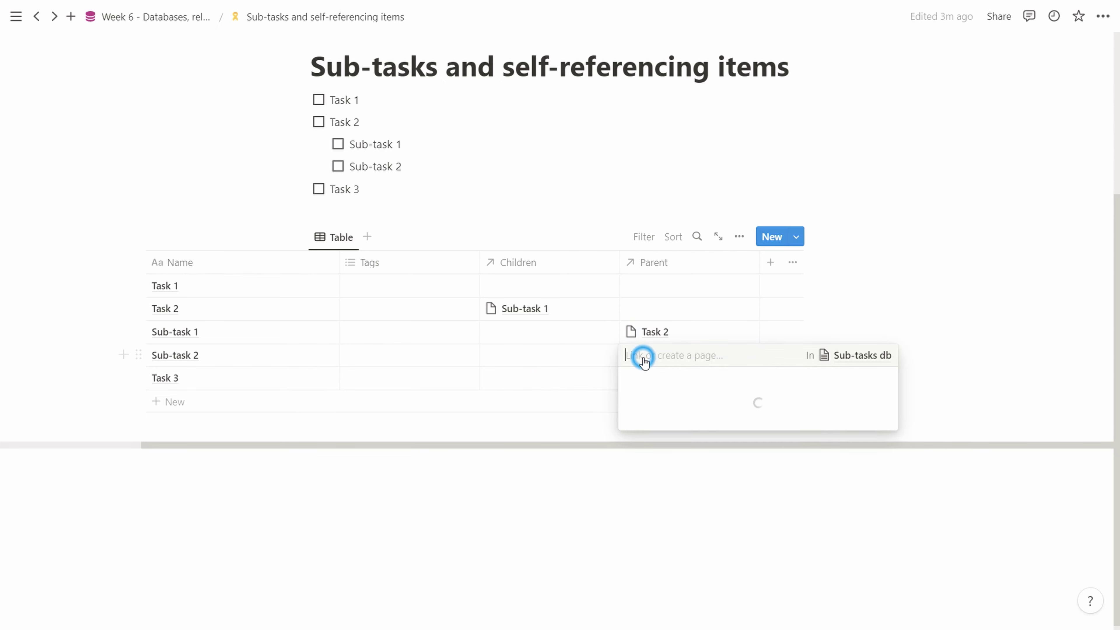
pyautogui.click(658, 469)
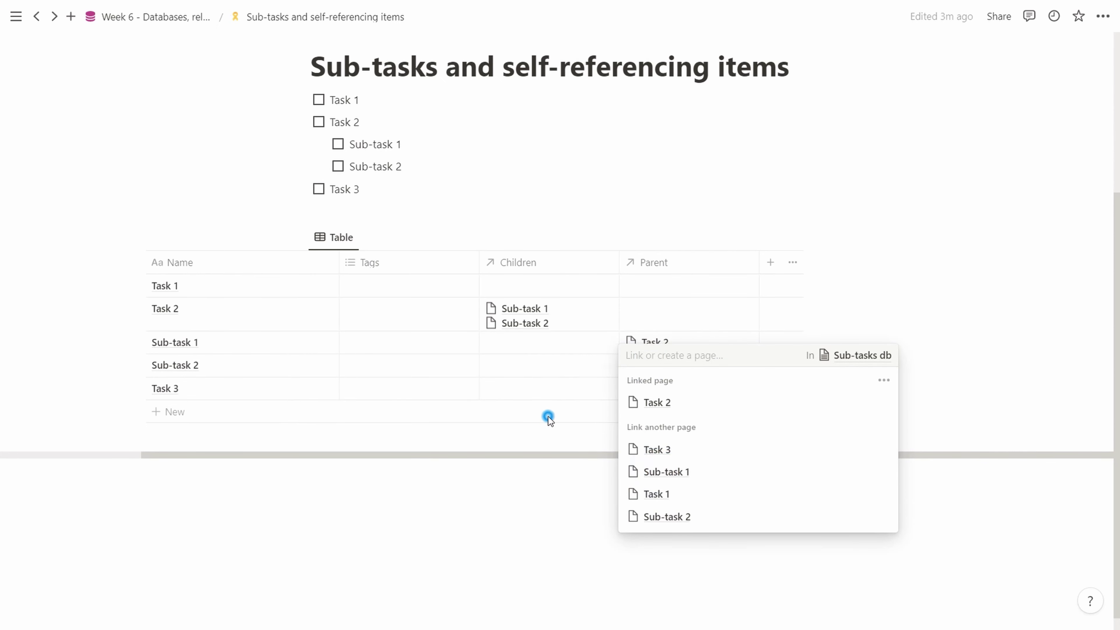
pyautogui.click(548, 415)
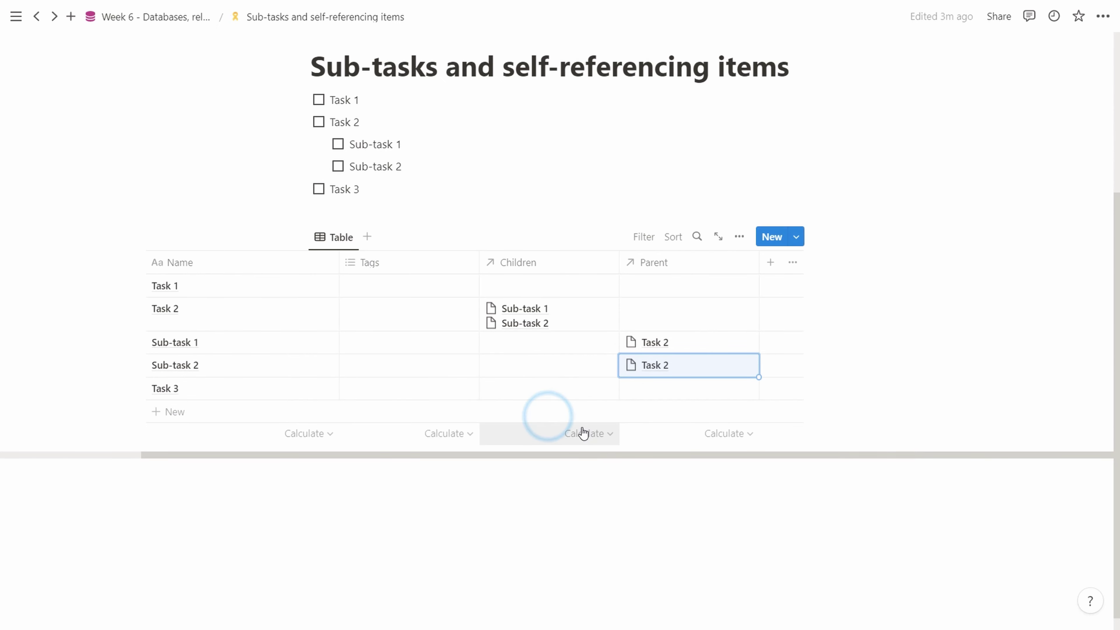
# Reset Sub-task 2's parent to Task 2 after briefly picking Task 1, and move Parent before Children.
pyautogui.click(691, 373)
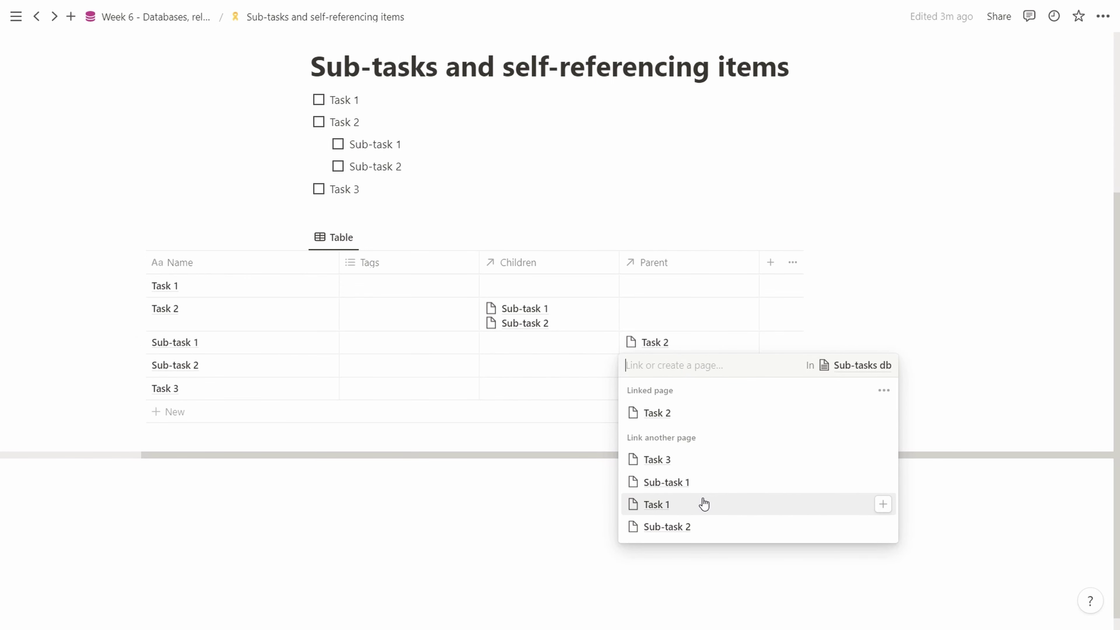
pyautogui.click(702, 504)
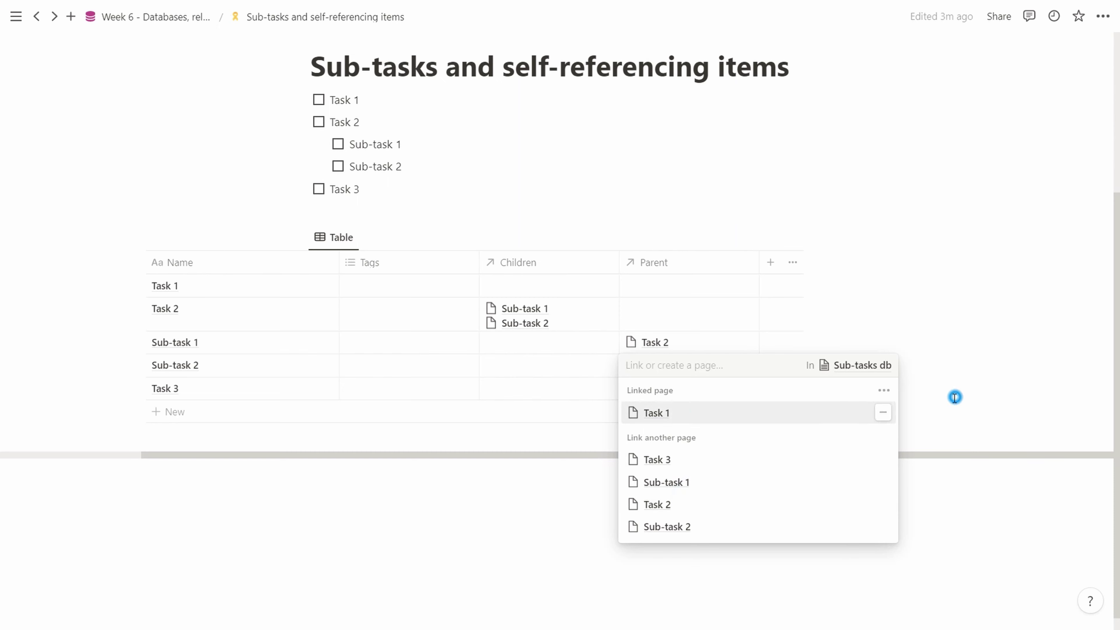
pyautogui.click(953, 395)
pyautogui.click(663, 354)
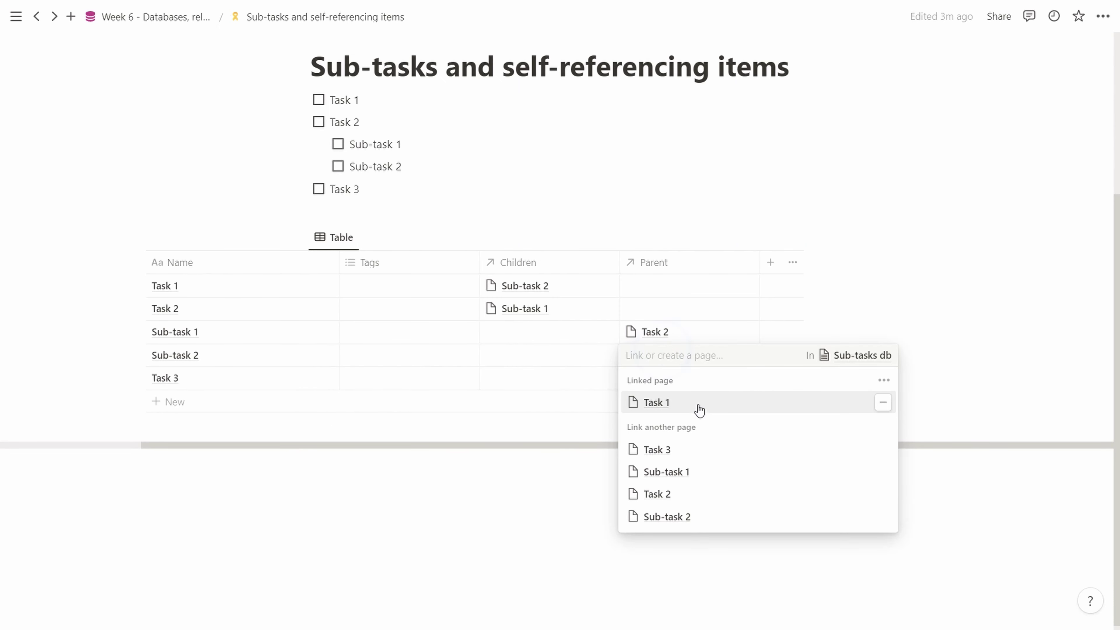
pyautogui.click(668, 494)
pyautogui.click(1015, 336)
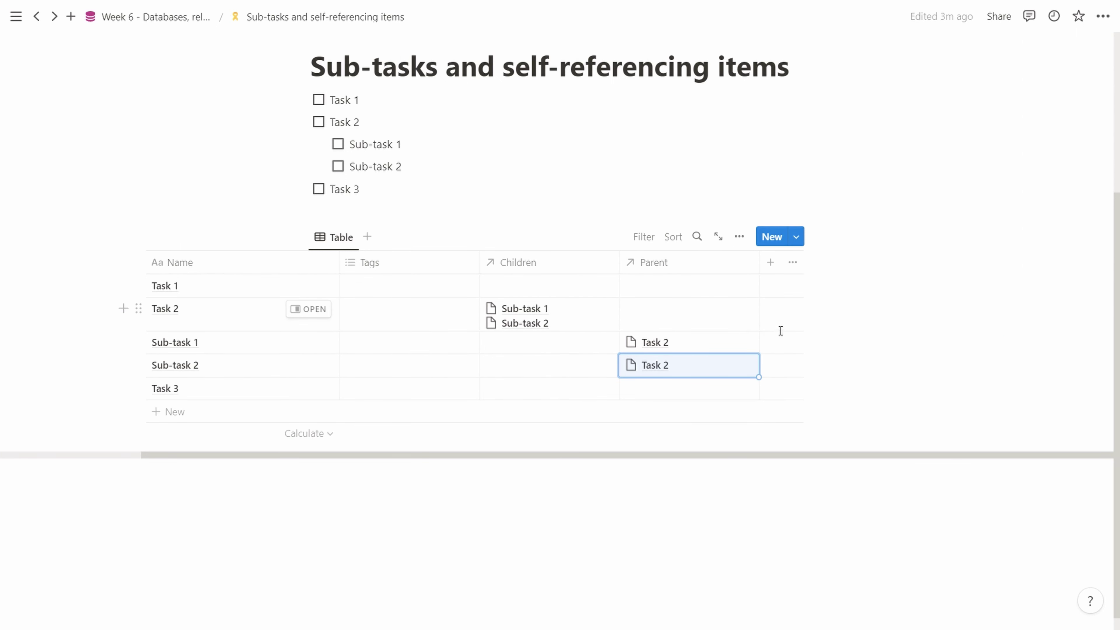
pyautogui.moveTo(668, 268); pyautogui.dragTo(500, 264)
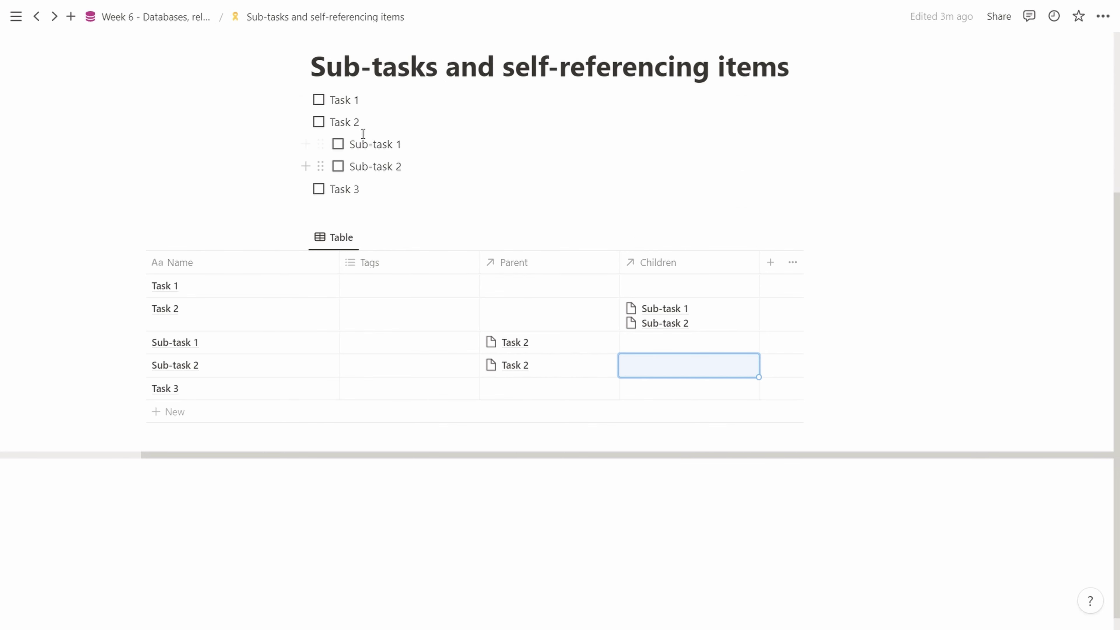
pyautogui.scroll(3, 240, 350)
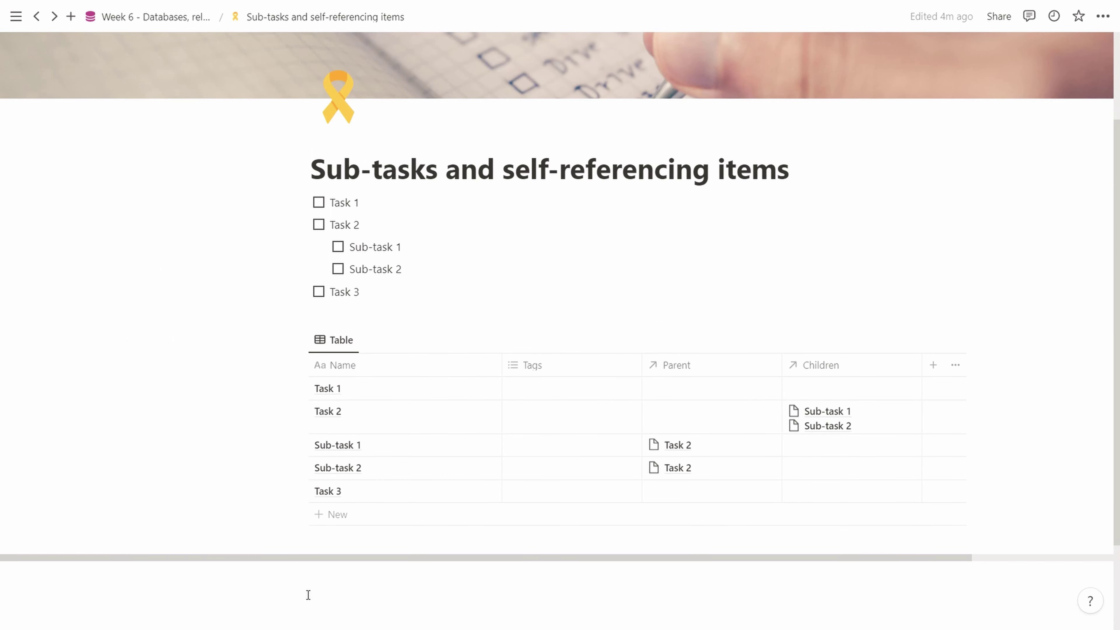
# Enable table sub-items using the Children property and apply it to all new Sub-tasks db views.
pyautogui.click(328, 344)
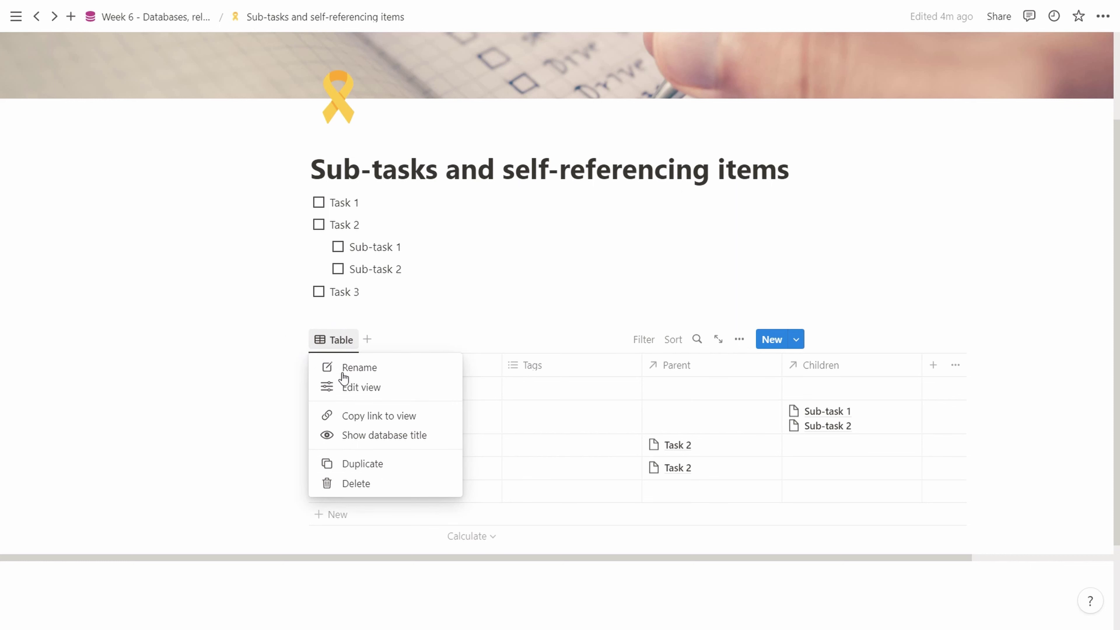
pyautogui.click(347, 389)
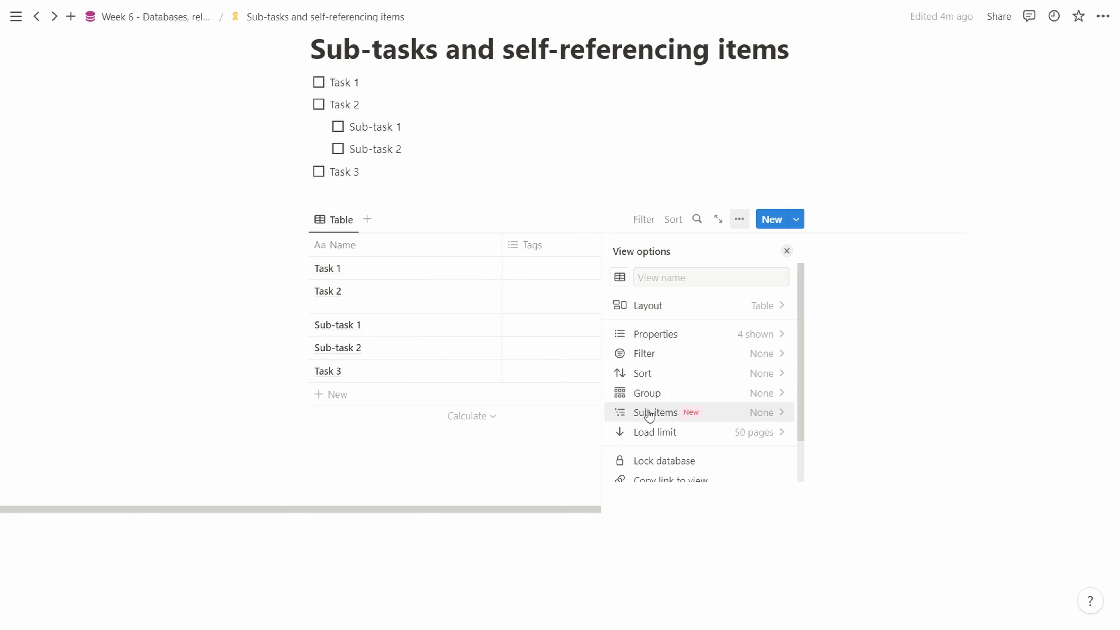
pyautogui.click(688, 420)
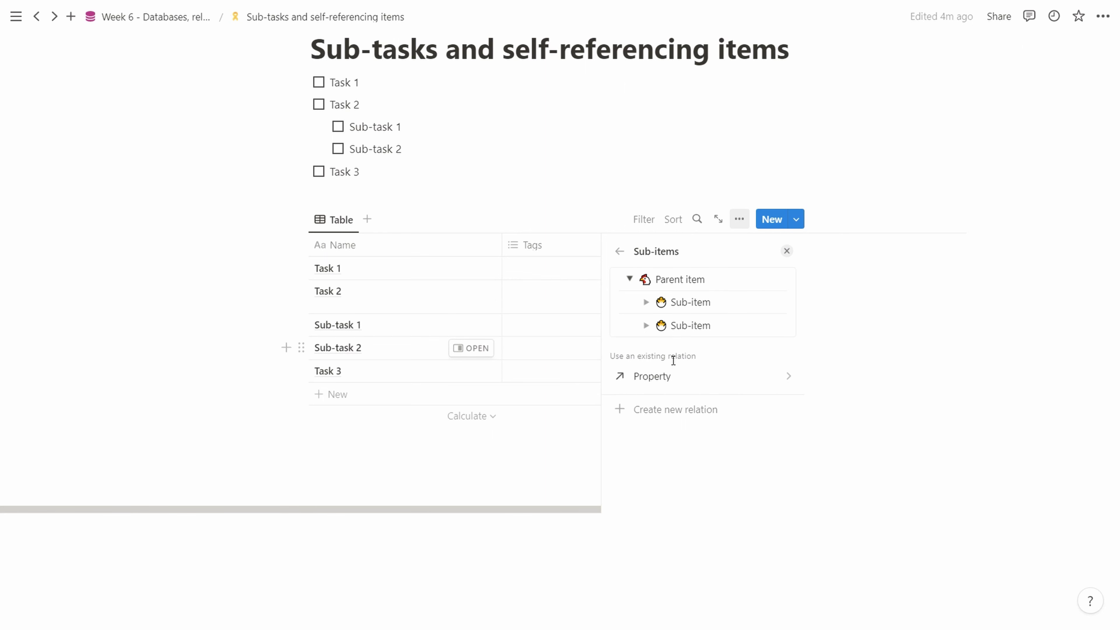
pyautogui.click(670, 379)
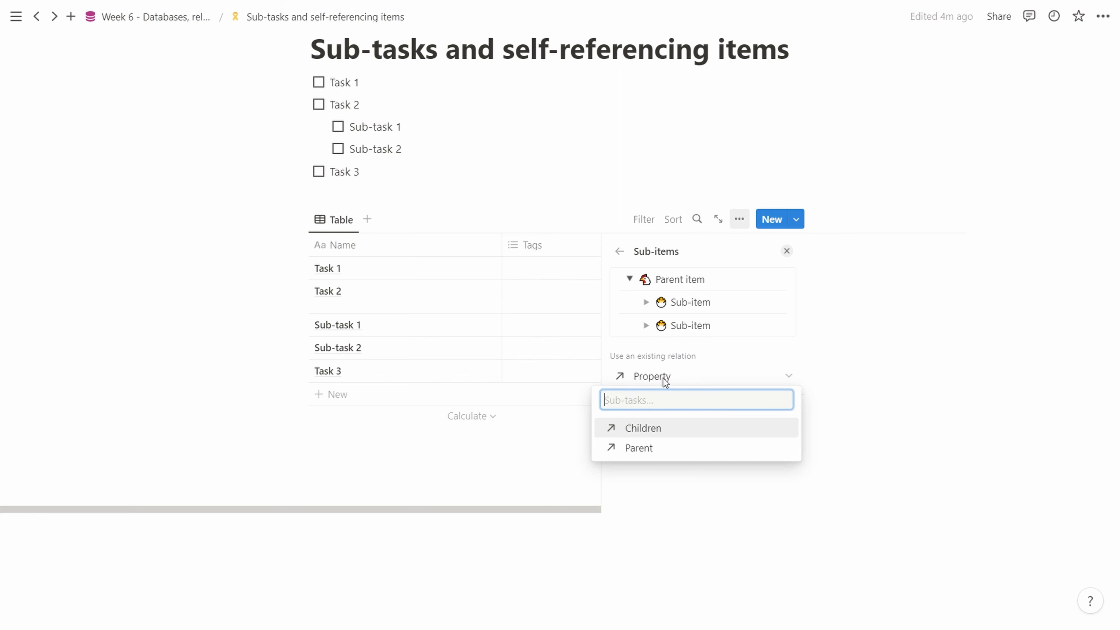
pyautogui.click(652, 434)
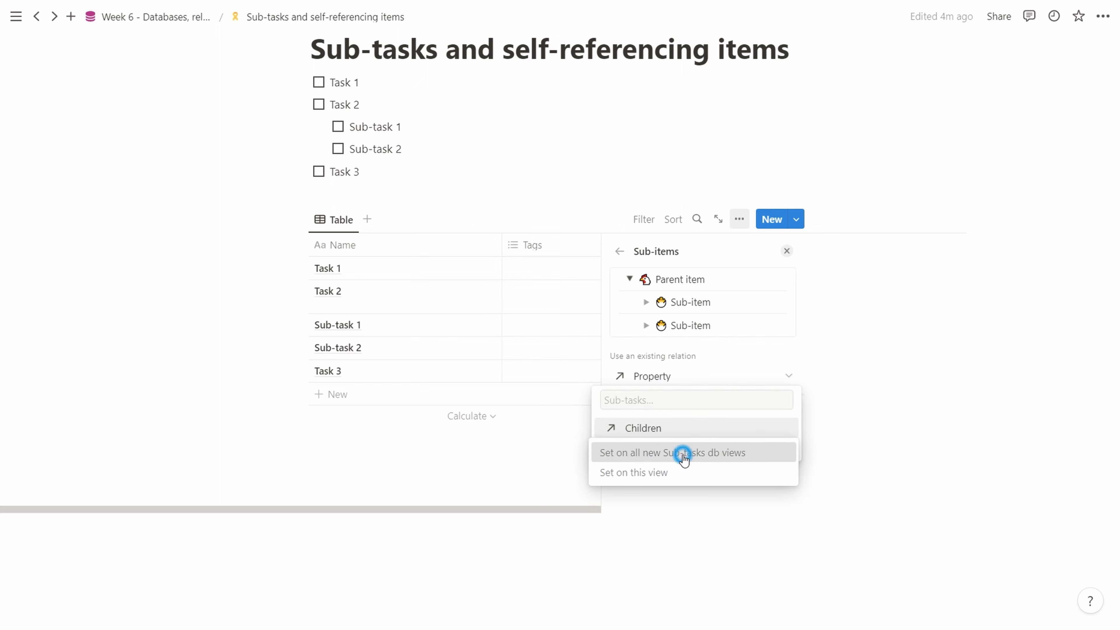
pyautogui.click(682, 457)
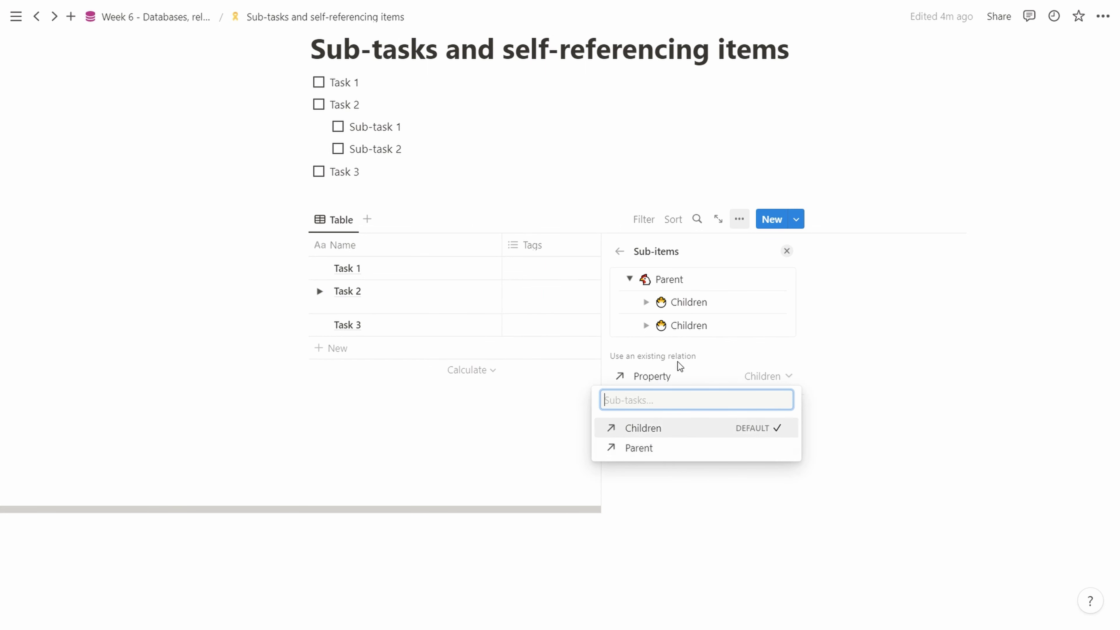
# Expand Task 2 to show Sub-task 1 and Sub-task 2, and hide the Parent and Children columns.
pyautogui.click(659, 514)
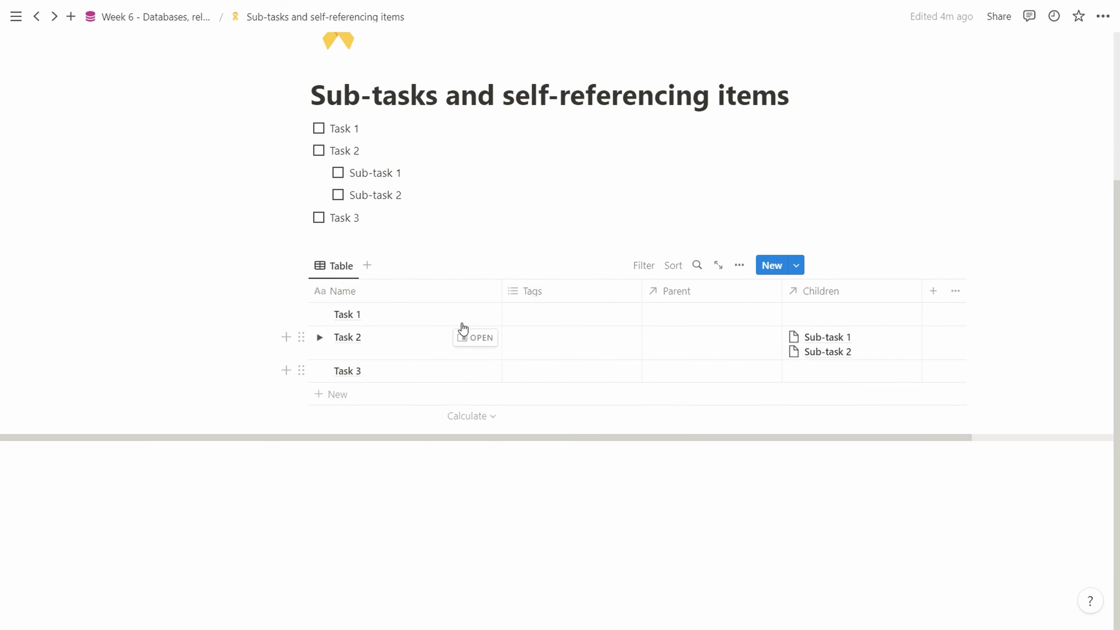
pyautogui.click(320, 338)
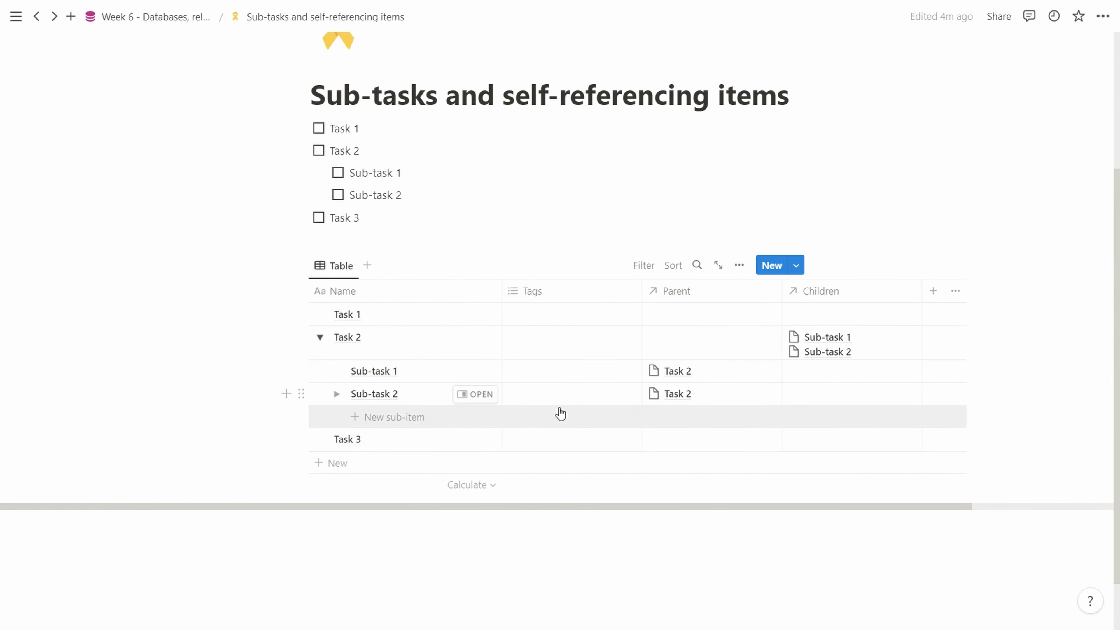
pyautogui.click(743, 295)
pyautogui.click(731, 459)
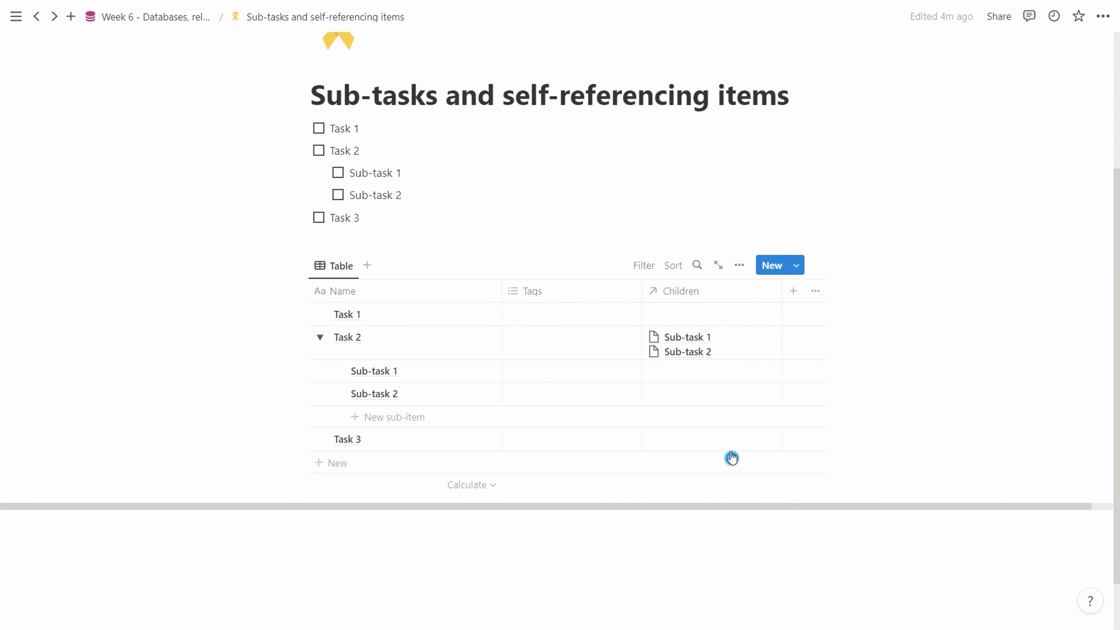
pyautogui.click(720, 298)
pyautogui.click(712, 462)
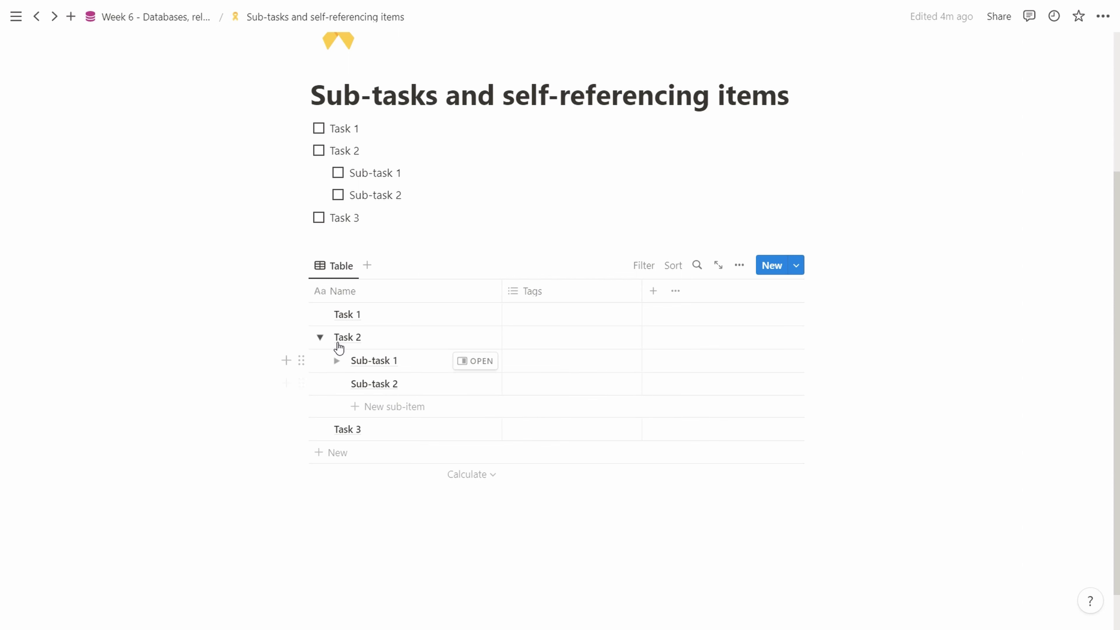
# Create sub-items: Sub-task 3 under Task 2, Task 1 subtask under Task 1, Nested sub-task for 2.3 under Sub-task 3.
pyautogui.click(376, 411)
pyautogui.write('Sub-task 3')
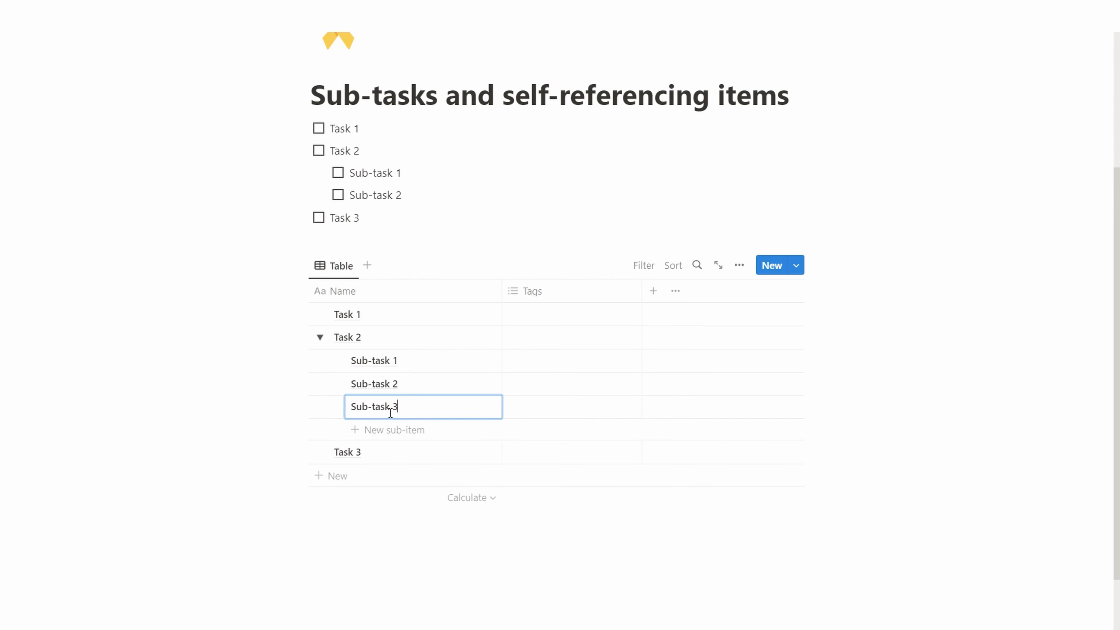
pyautogui.press('Return')
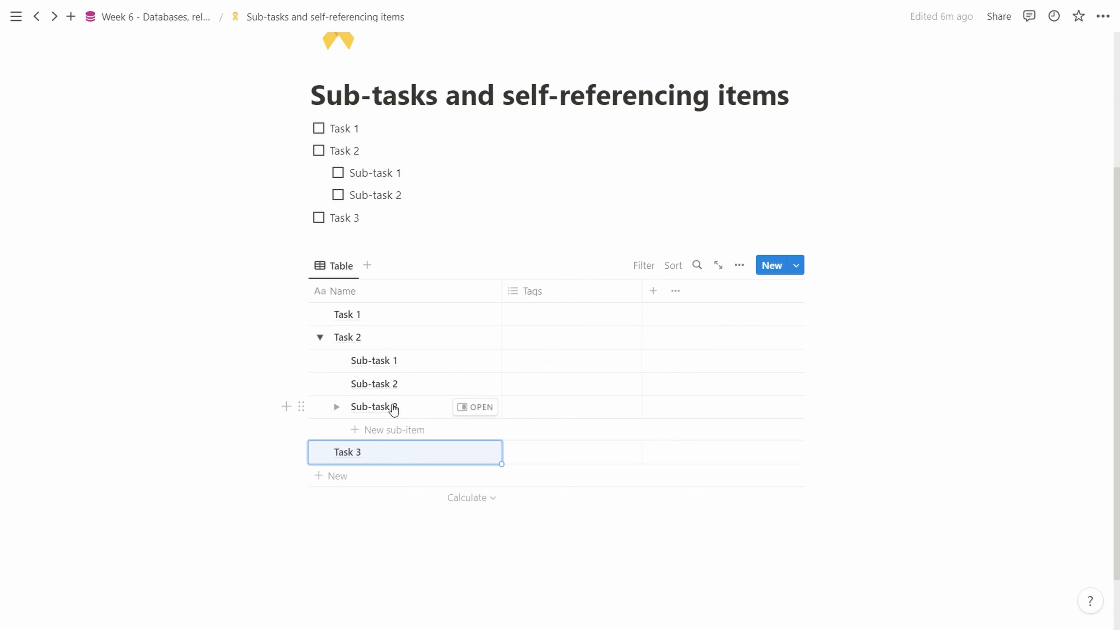
pyautogui.click(320, 314)
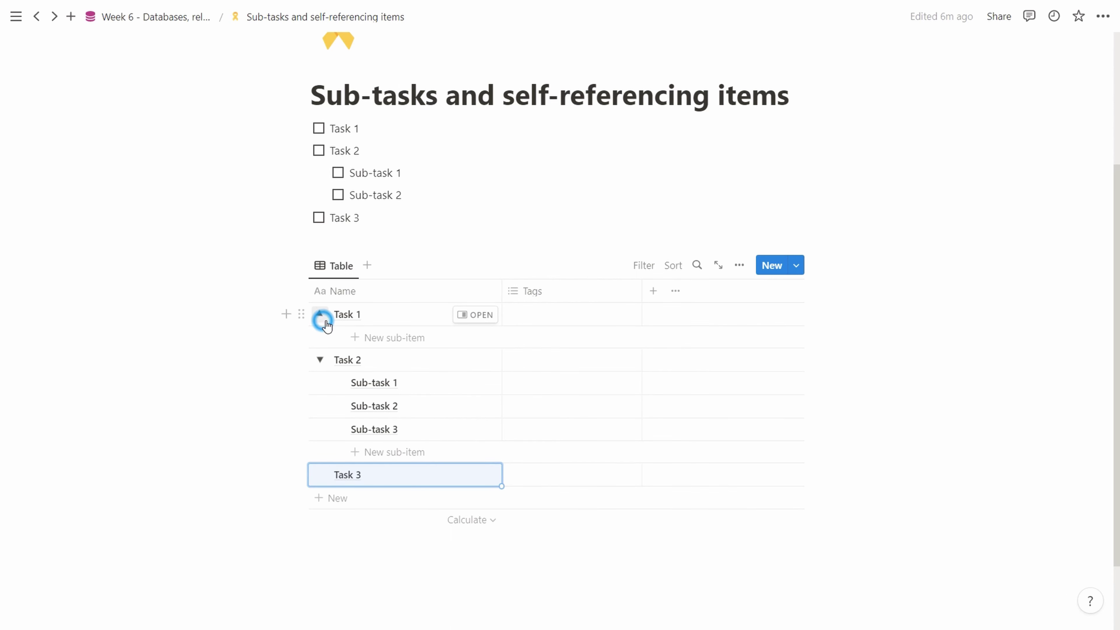
pyautogui.click(387, 342)
pyautogui.write('Task 1 subtask')
pyautogui.press('Return')
pyautogui.click(336, 453)
pyautogui.click(409, 477)
pyautogui.write('Nested sub-task for 2.3')
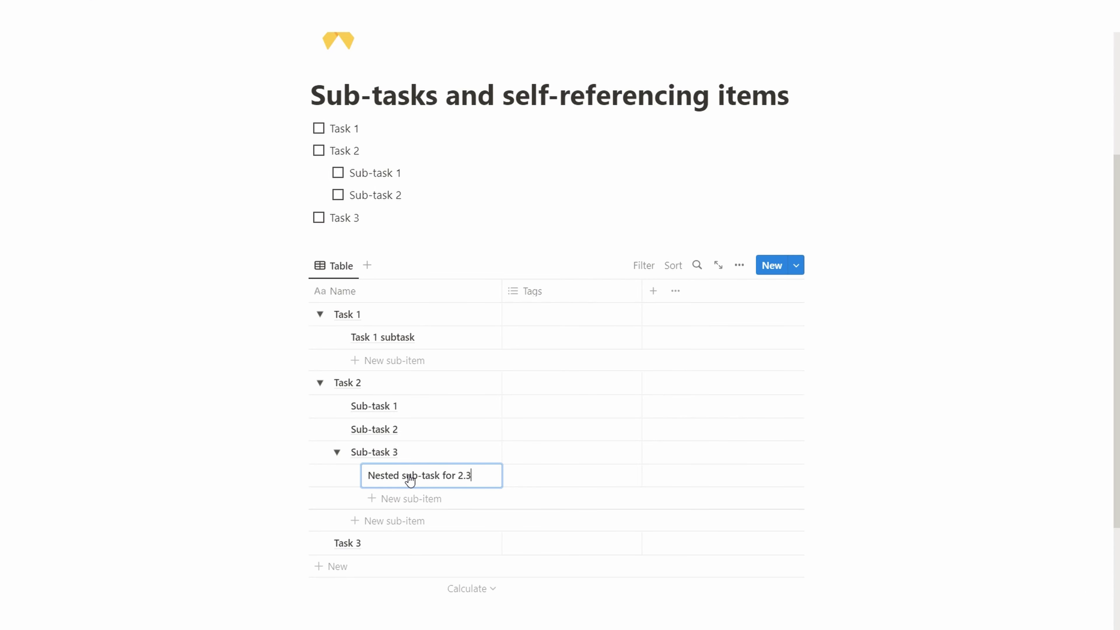
pyautogui.press('Return')
pyautogui.scroll(-3, 656, 428)
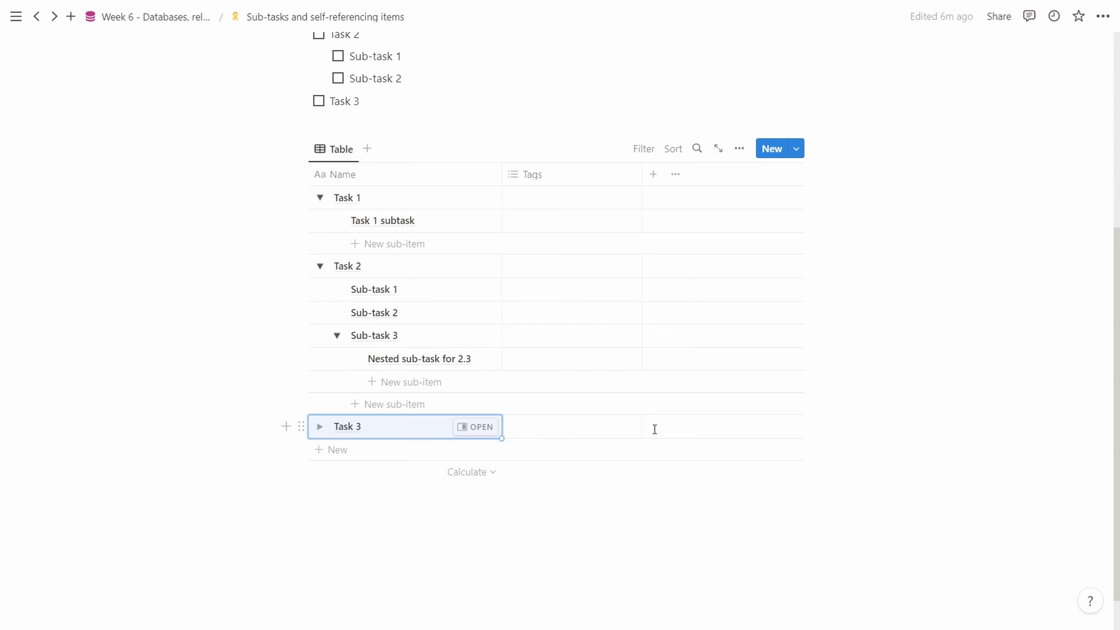
# Replace the Tags property with a new Date property in the table.
pyautogui.click(548, 175)
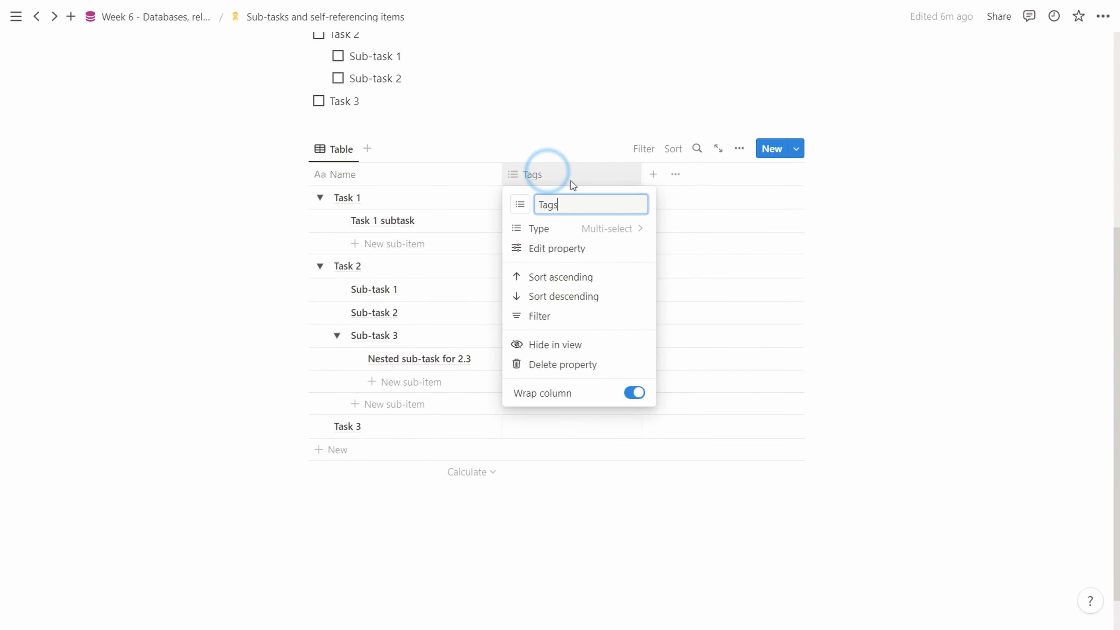
pyautogui.click(563, 366)
pyautogui.click(599, 328)
pyautogui.click(513, 174)
pyautogui.write('date')
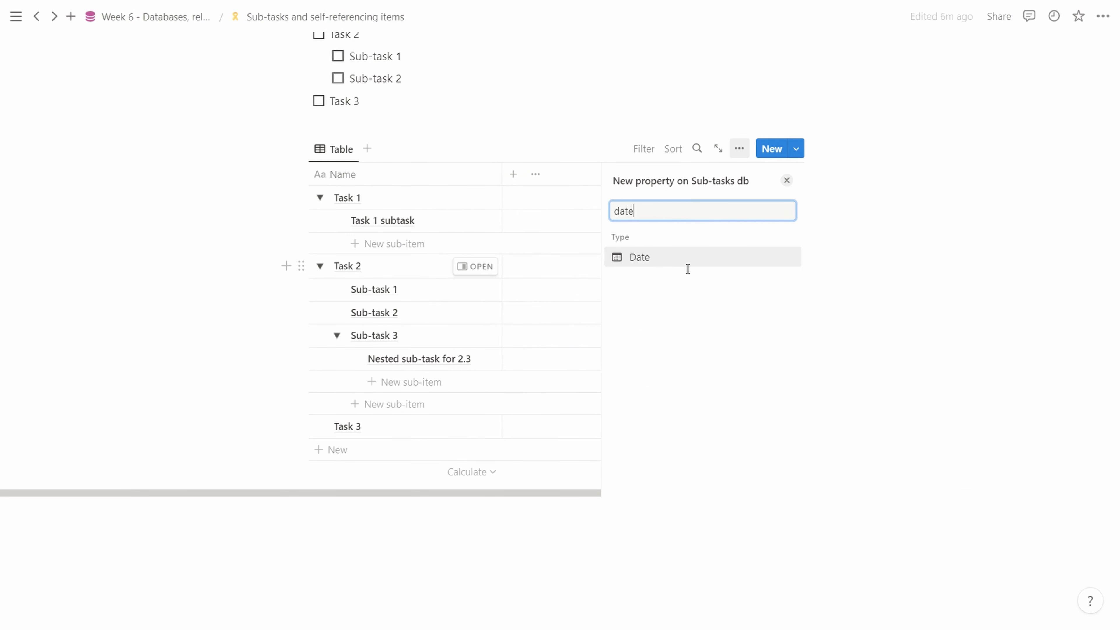
pyautogui.click(662, 257)
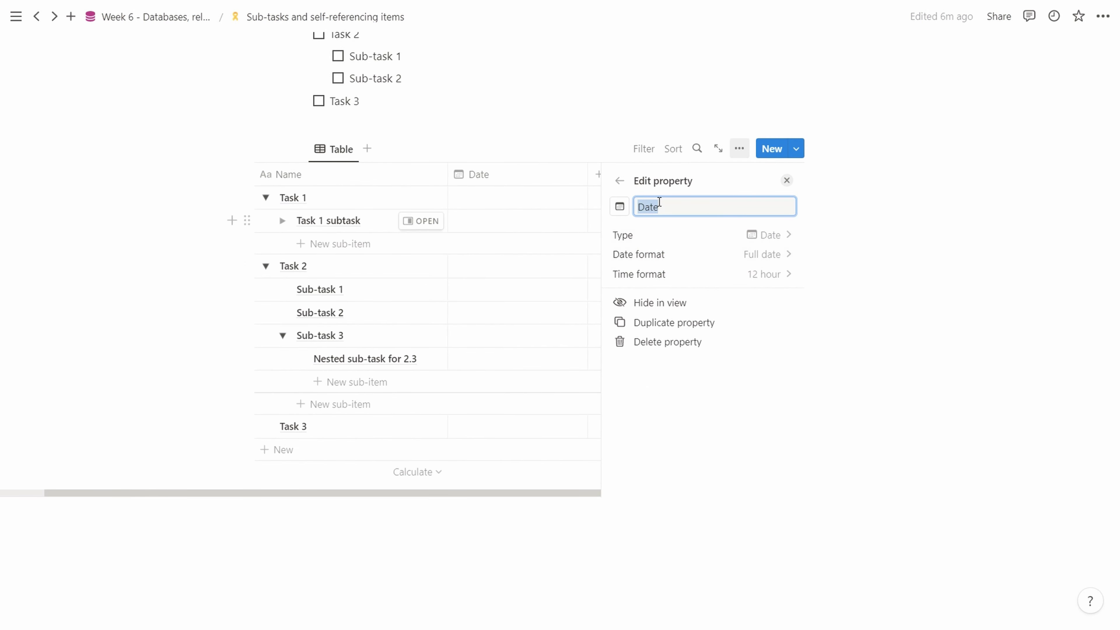
# Date Task 1 January 1–31 and Task 1 subtask January 2–8.
pyautogui.click(495, 202)
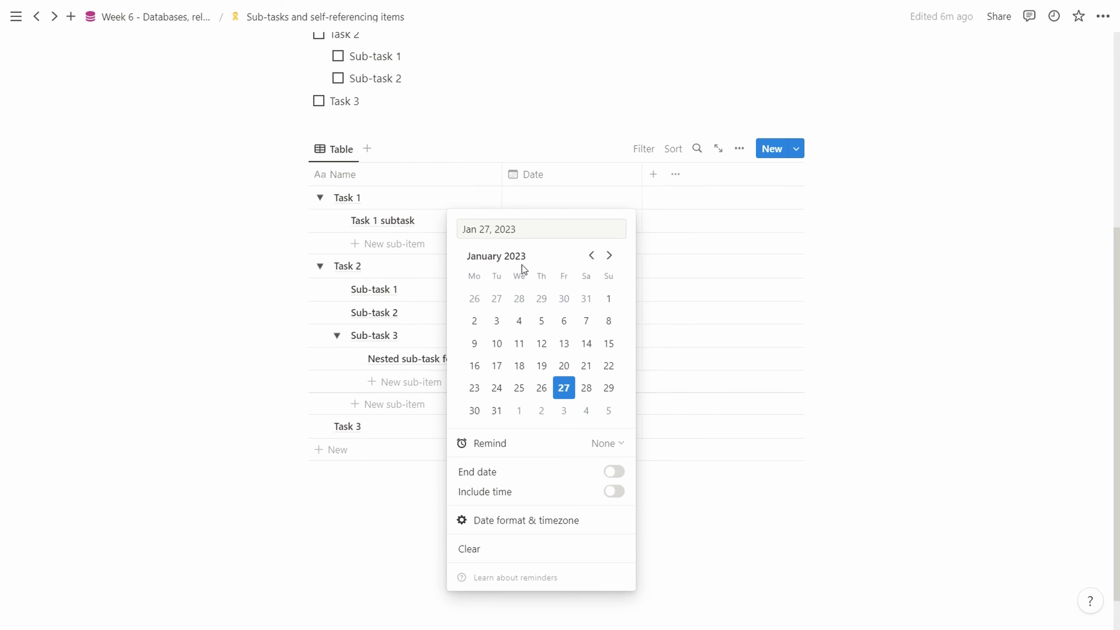
pyautogui.click(604, 305)
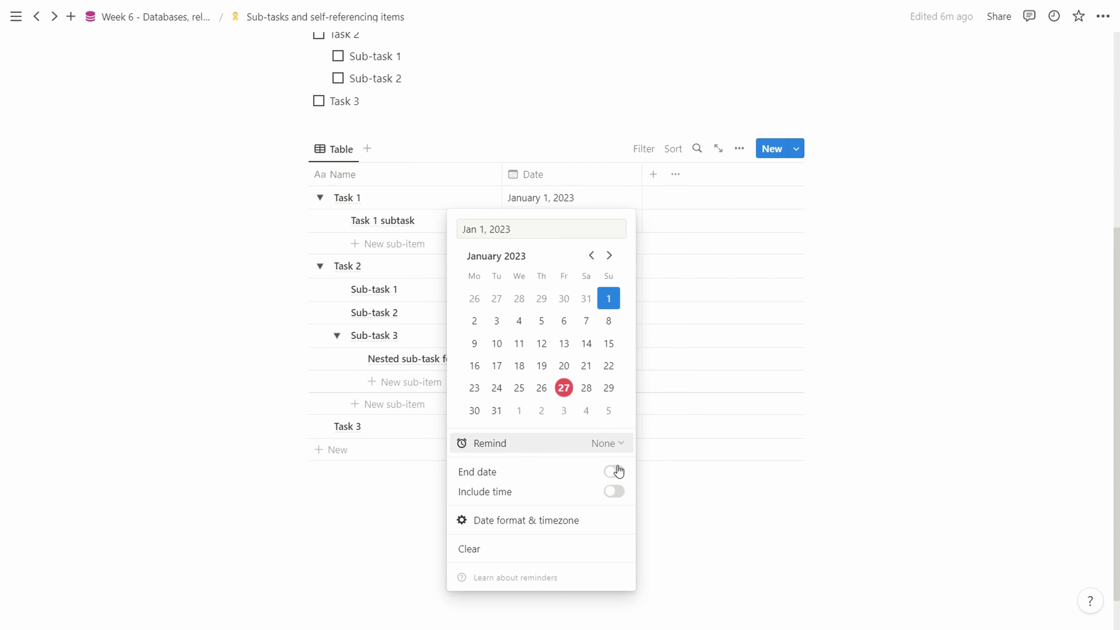
pyautogui.click(603, 467)
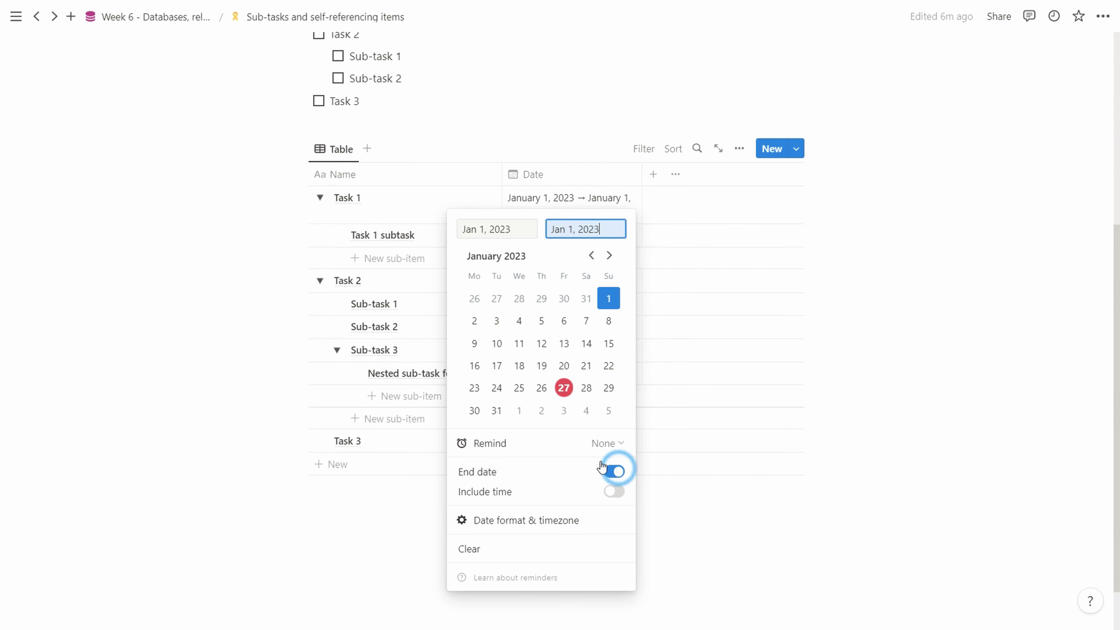
pyautogui.click(496, 410)
pyautogui.click(889, 415)
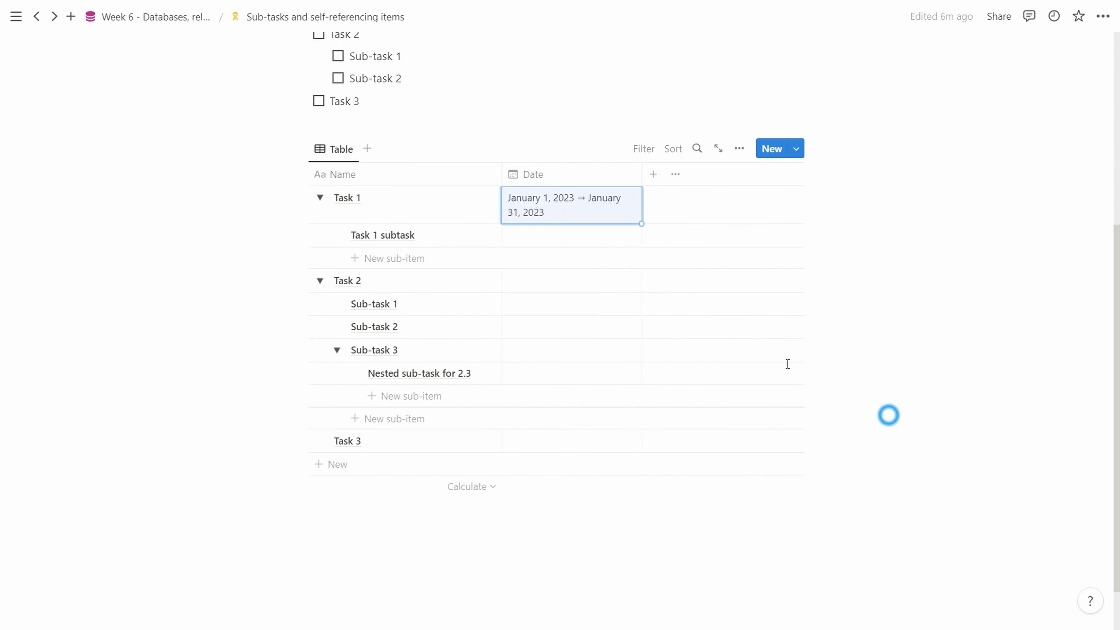
pyautogui.click(530, 240)
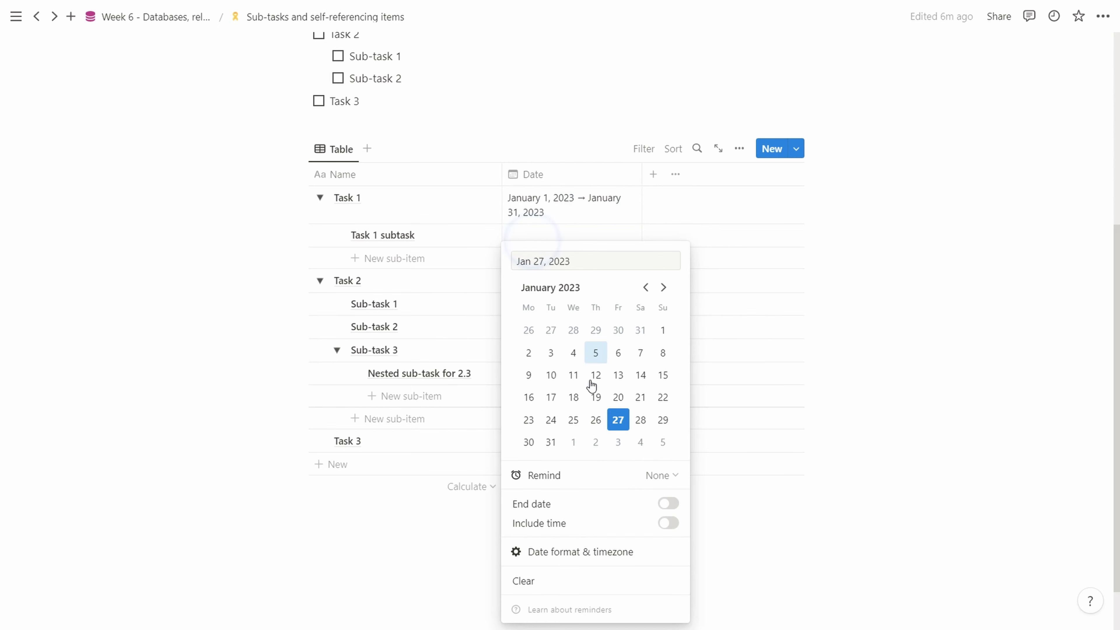
pyautogui.click(529, 353)
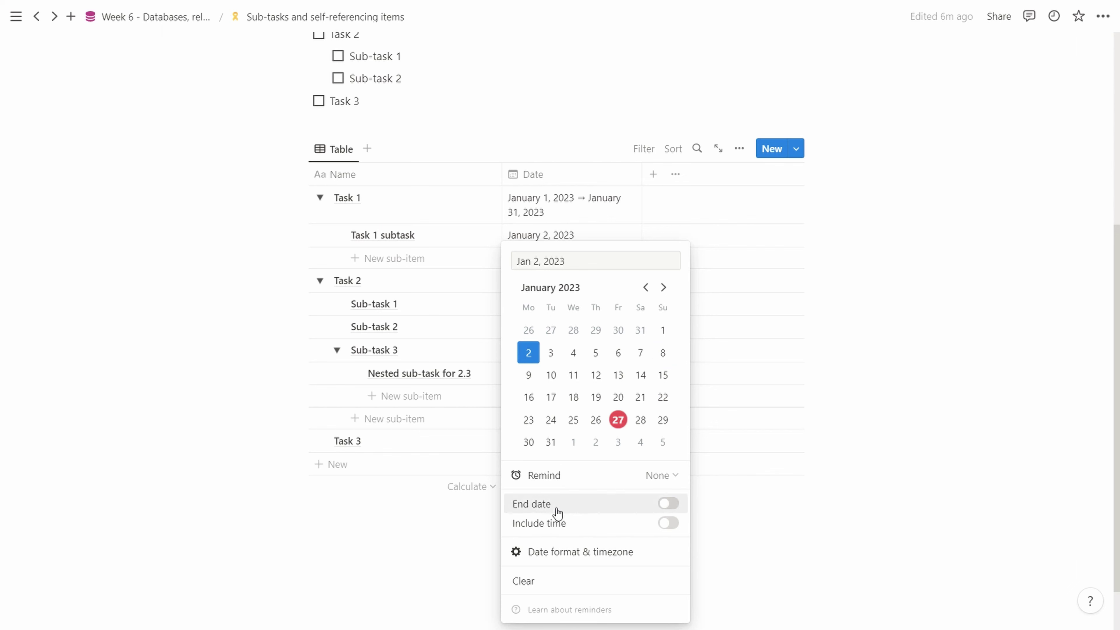
pyautogui.click(667, 504)
pyautogui.click(662, 353)
pyautogui.click(909, 407)
# Add Task 1 subtask 2 under Task 1 and date it January 31.
pyautogui.click(401, 272)
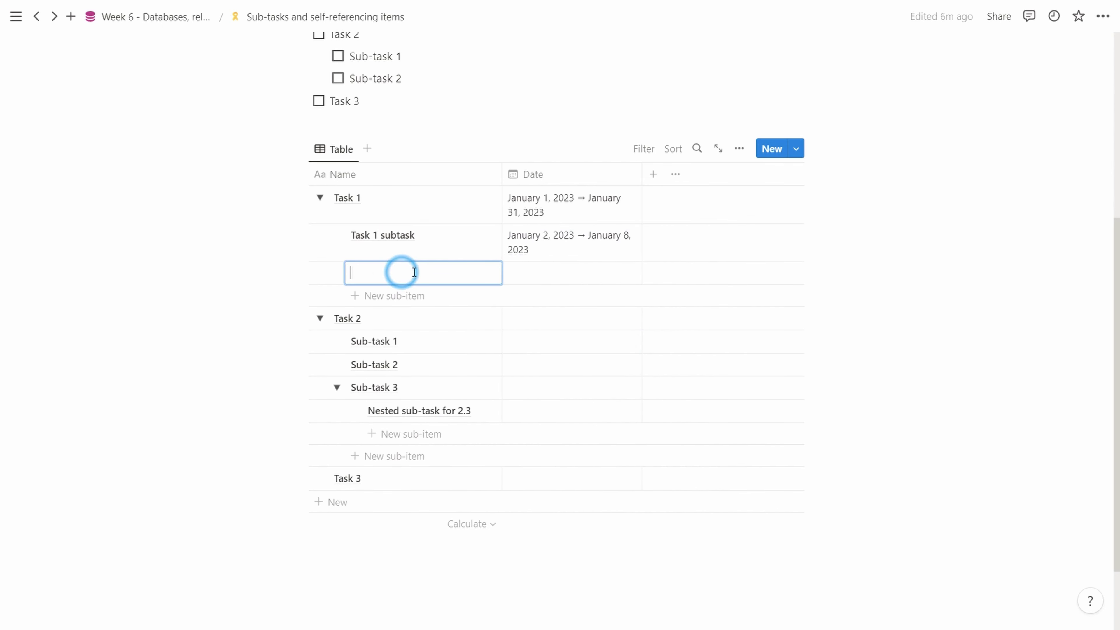
pyautogui.write('Tak')
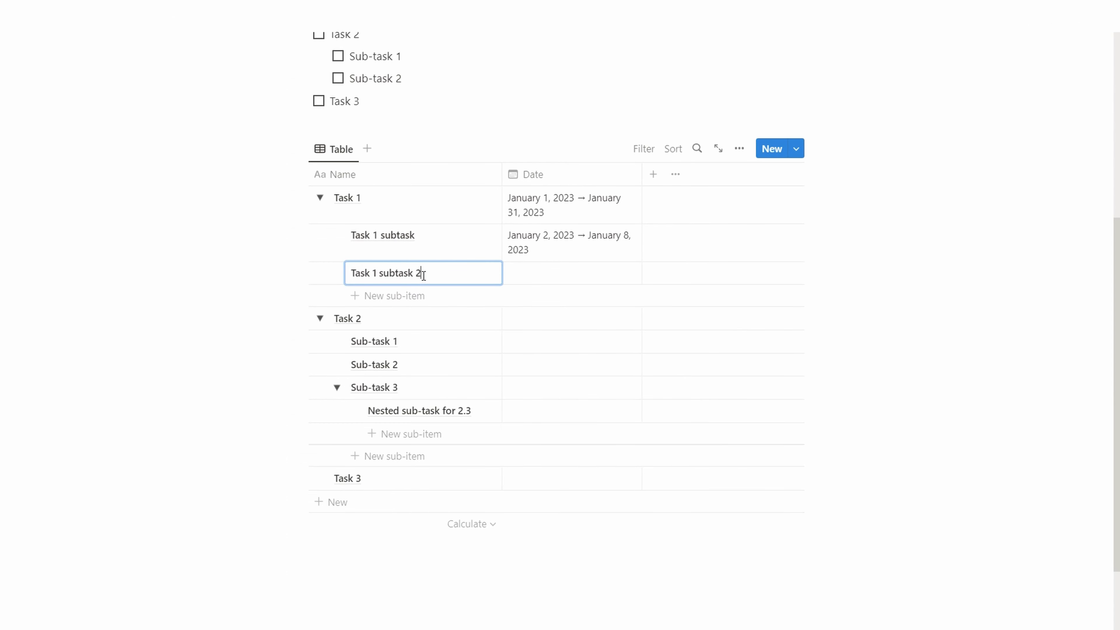
pyautogui.press('Escape')
pyautogui.click(518, 282)
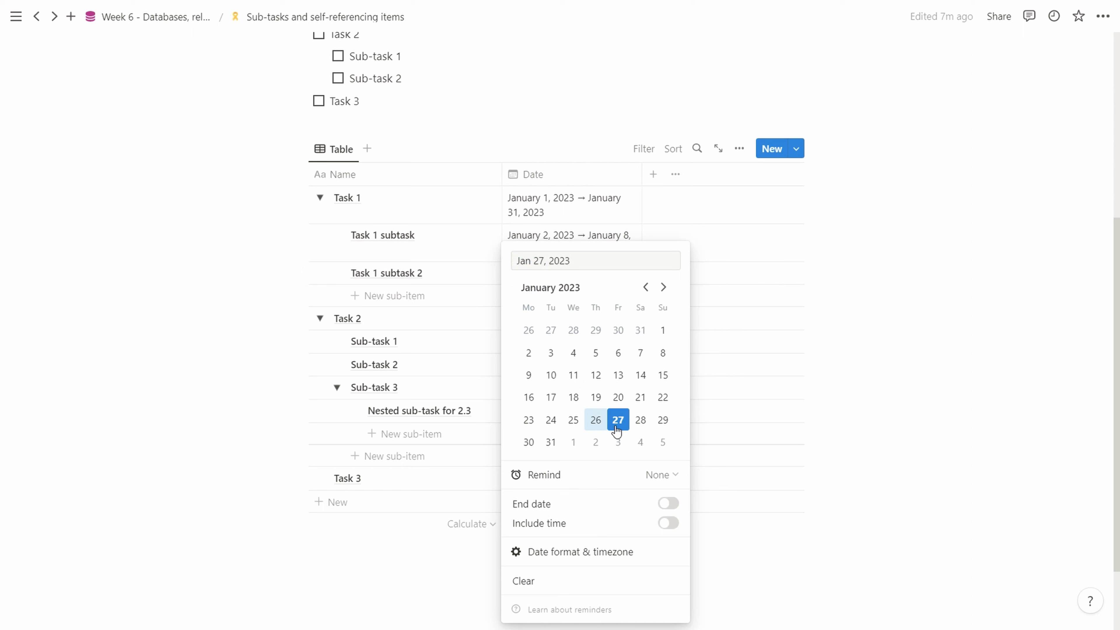
pyautogui.click(550, 442)
pyautogui.click(958, 476)
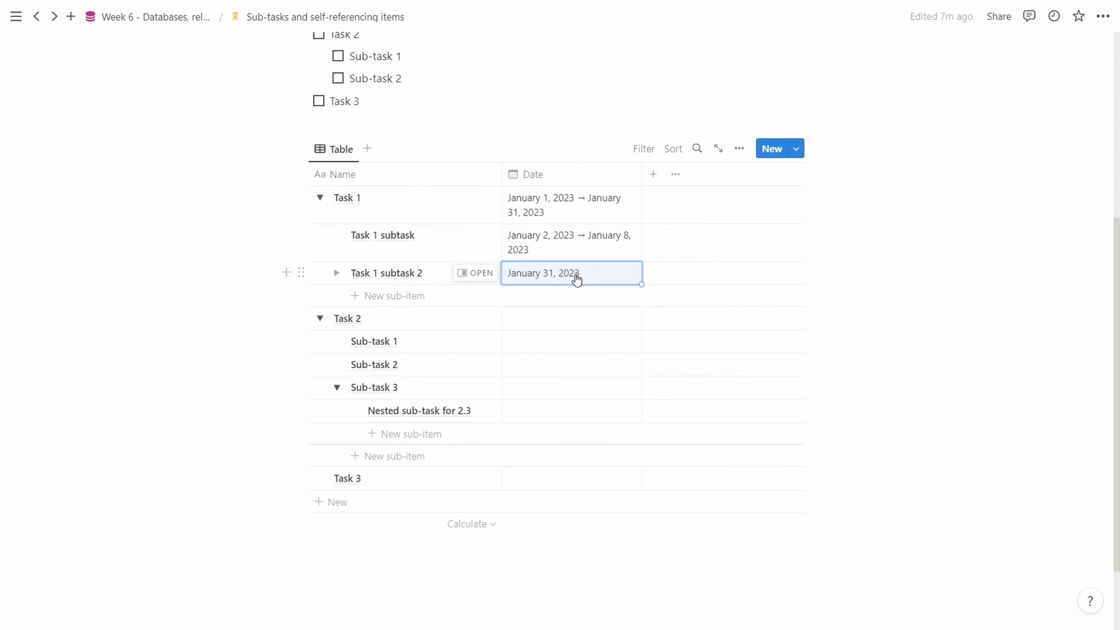
# Collapse Task 2, then add Task 1 subtask 3 under Task 1, dated February 2, 2023.
pyautogui.click(319, 318)
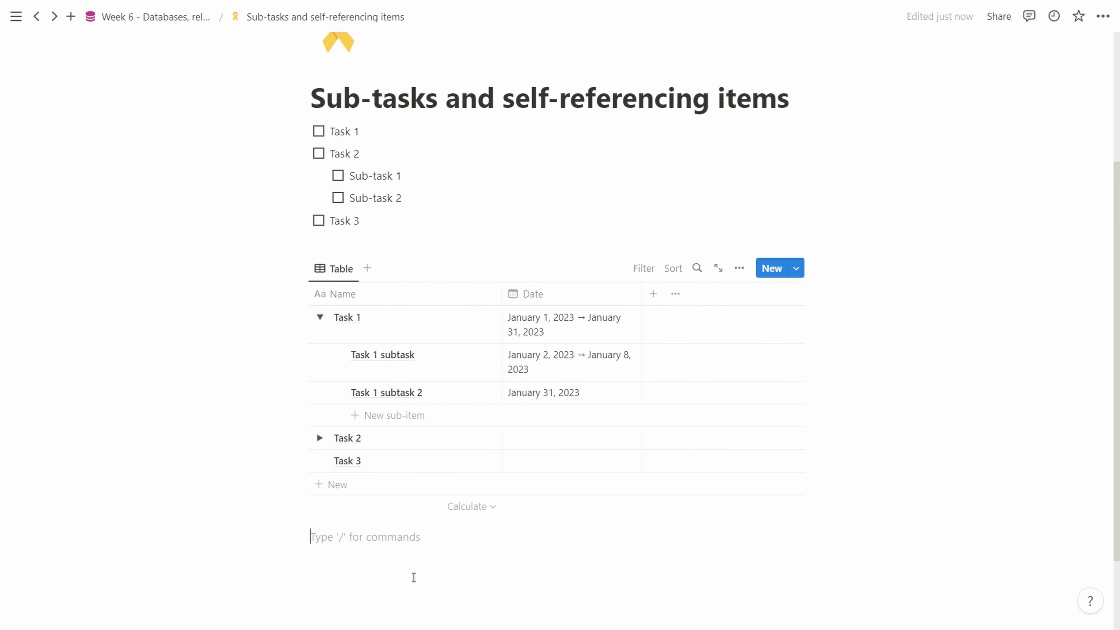
pyautogui.click(384, 415)
pyautogui.write('Task 1 subtask 3')
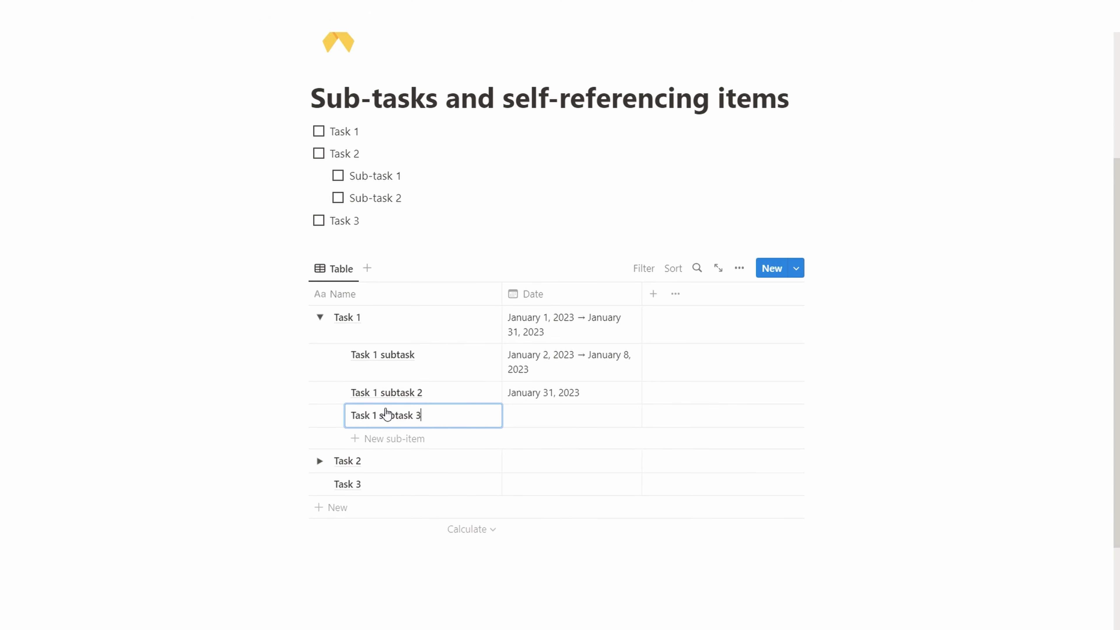
pyautogui.press('Tab')
pyautogui.click(586, 412)
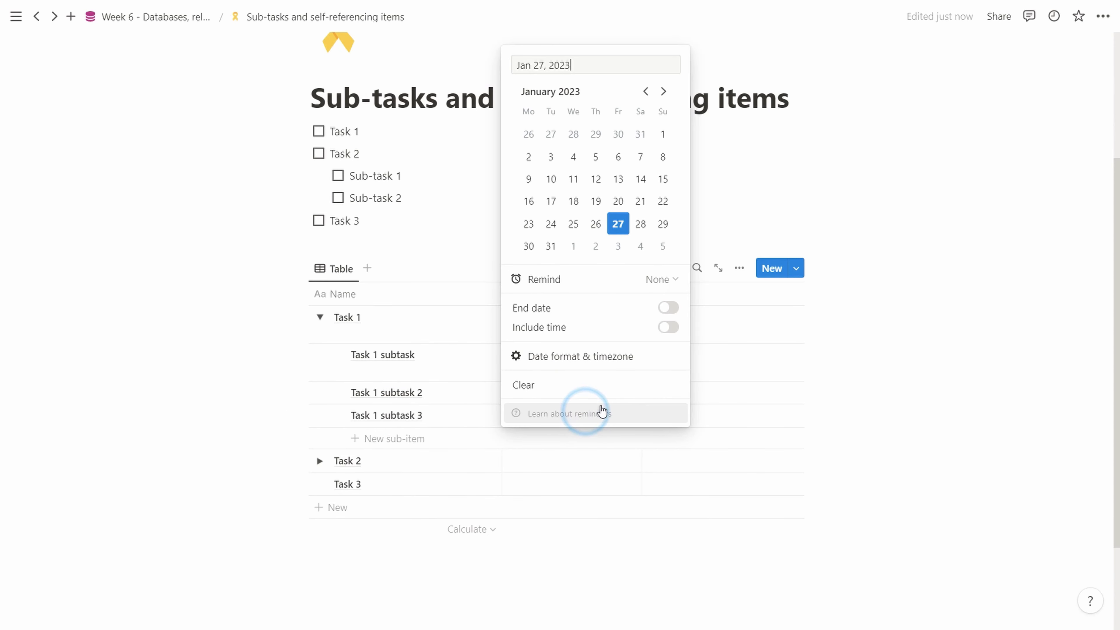
pyautogui.click(595, 246)
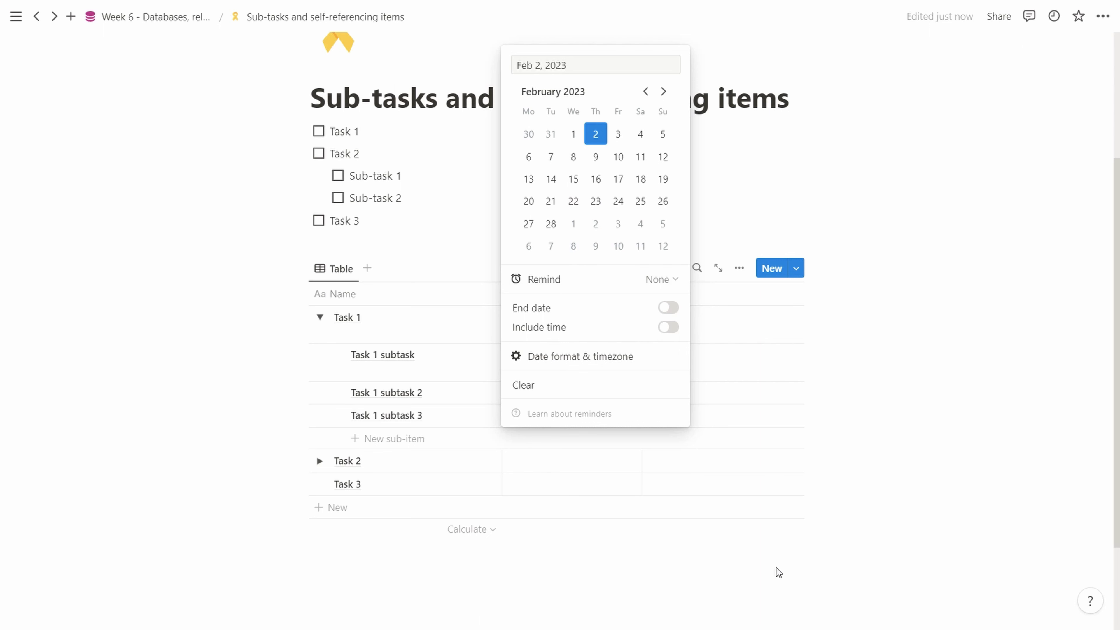
pyautogui.click(723, 493)
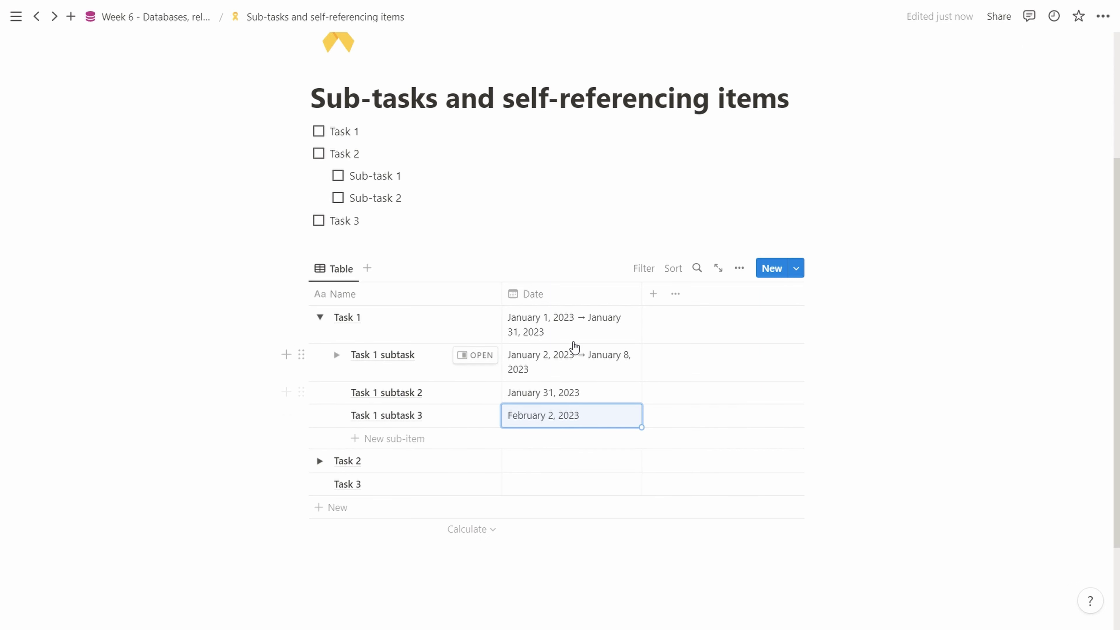
# Create a Sub-tasks db self-relation named Predecessor, with a separate reverse property named Successor.
pyautogui.click(655, 294)
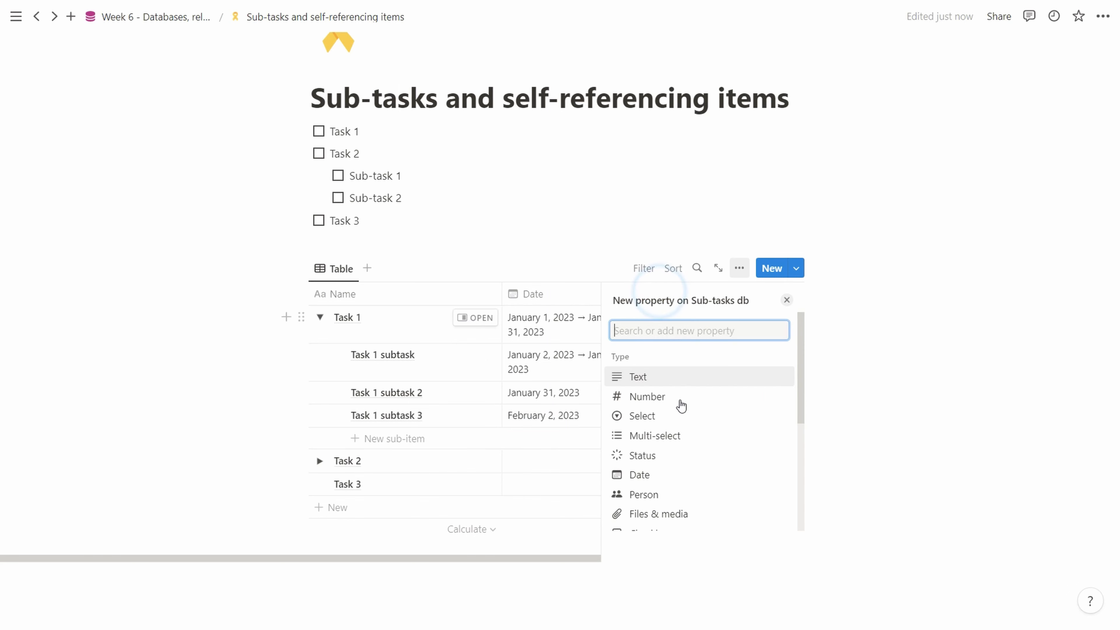
pyautogui.scroll(-3, 669, 439)
pyautogui.click(675, 457)
pyautogui.click(695, 362)
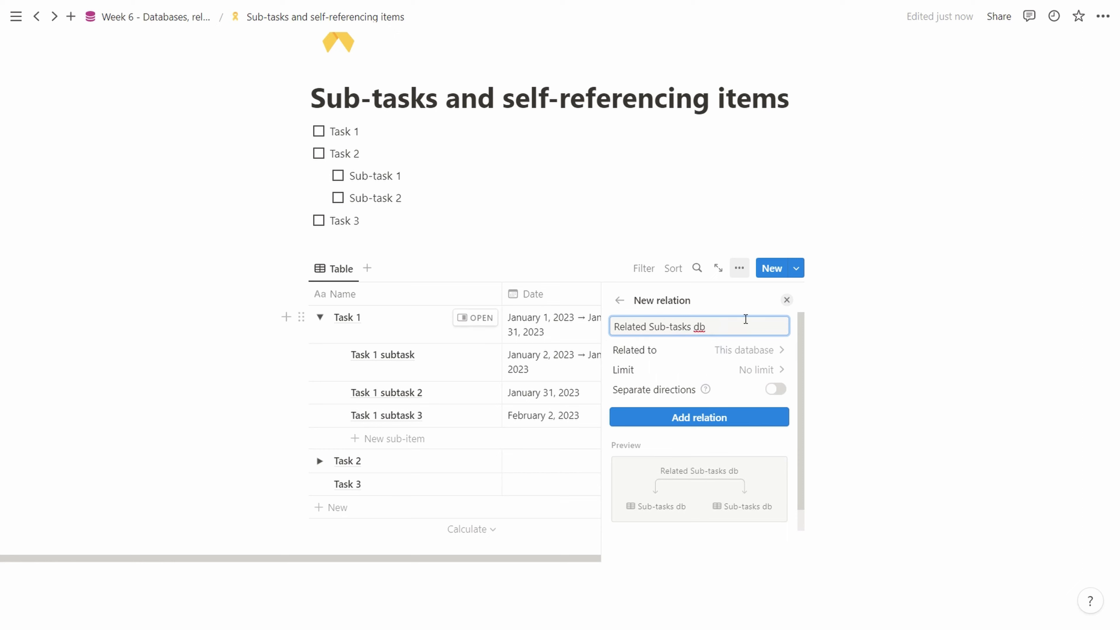
pyautogui.tripleClick(719, 325)
pyautogui.press('BackSpace')
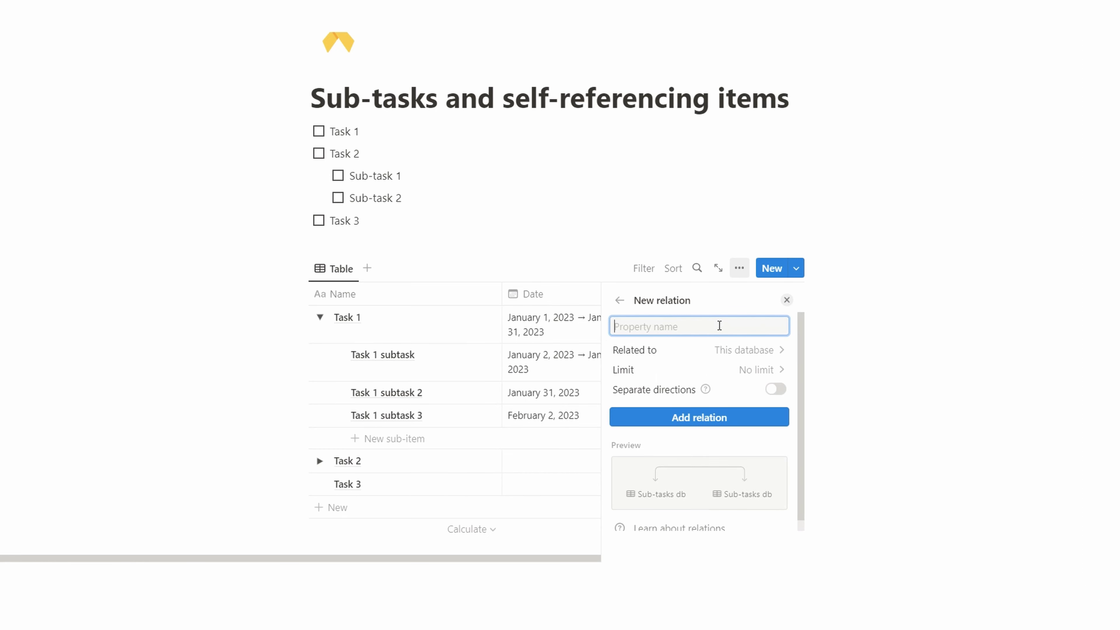
pyautogui.write('Predecessor')
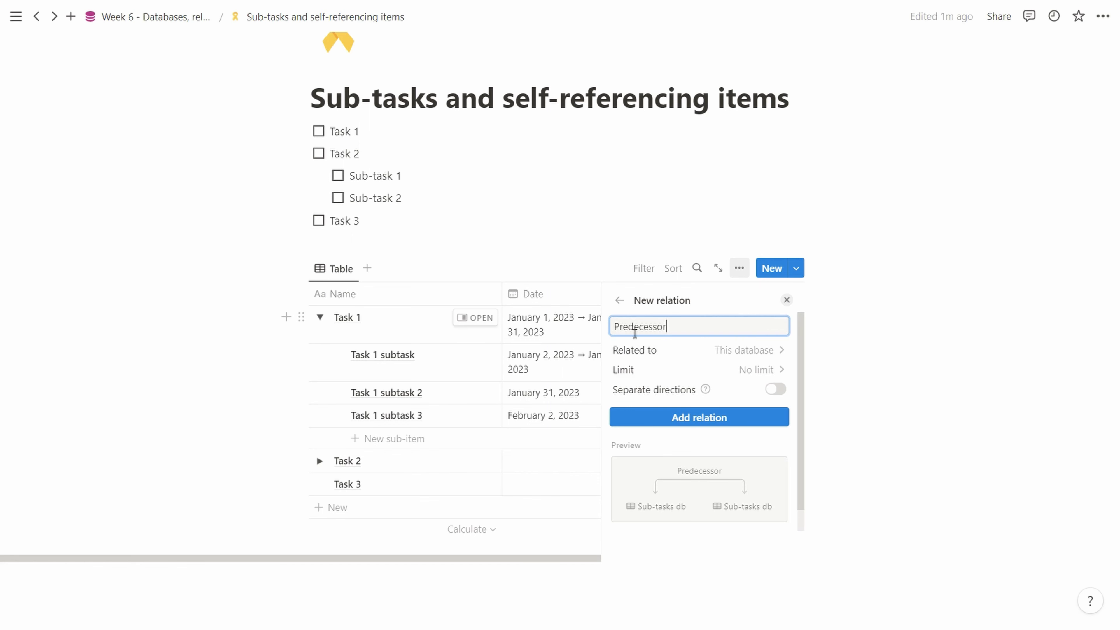
pyautogui.click(767, 390)
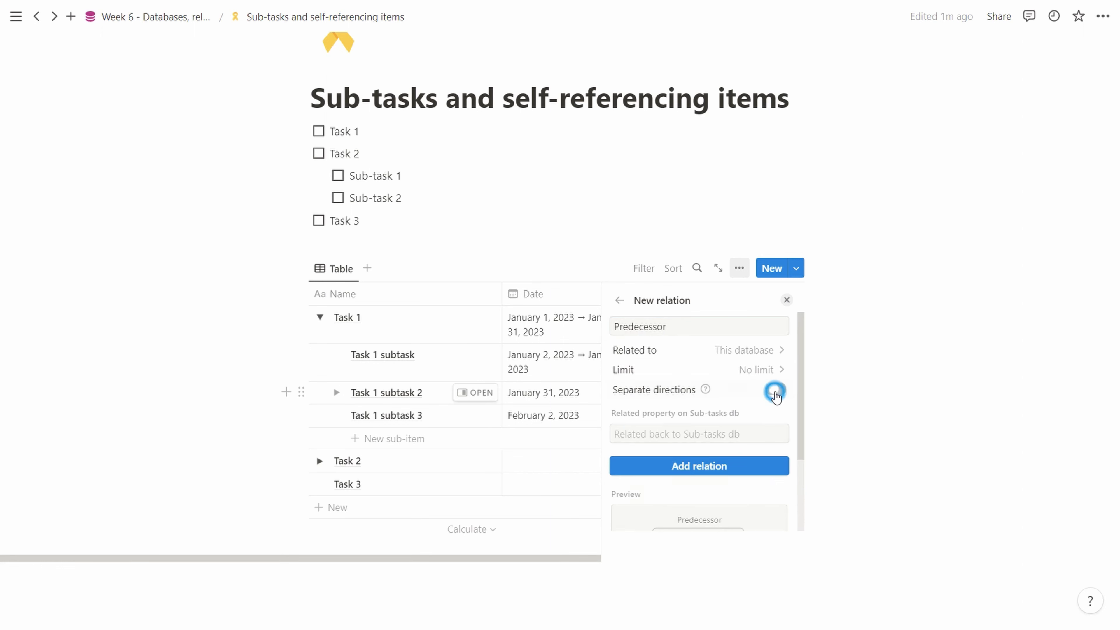
pyautogui.click(757, 435)
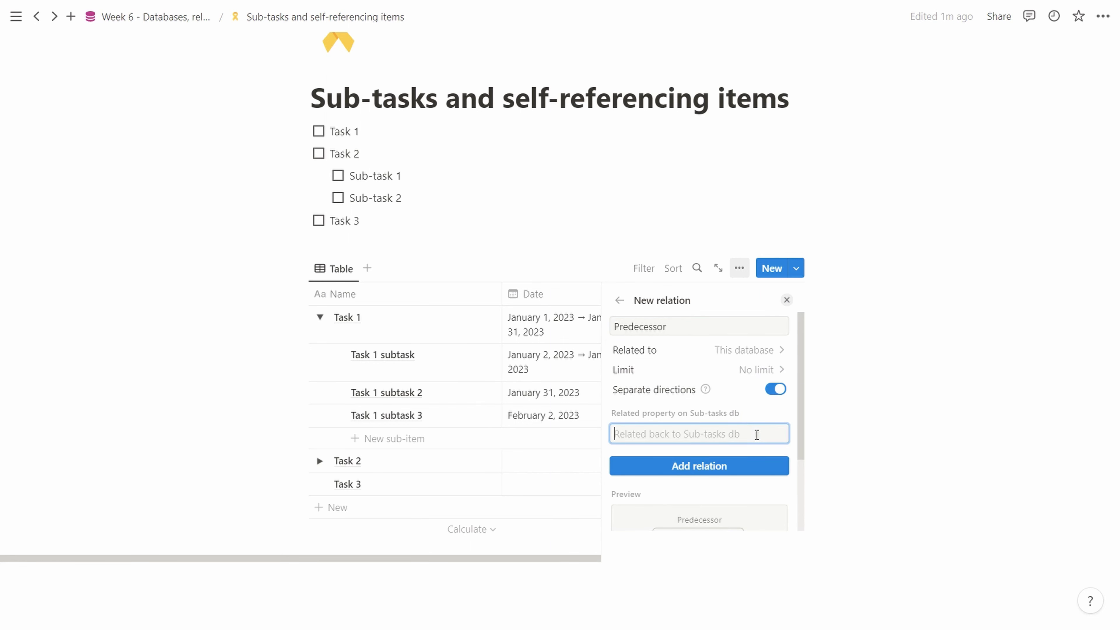
pyautogui.write('Successor')
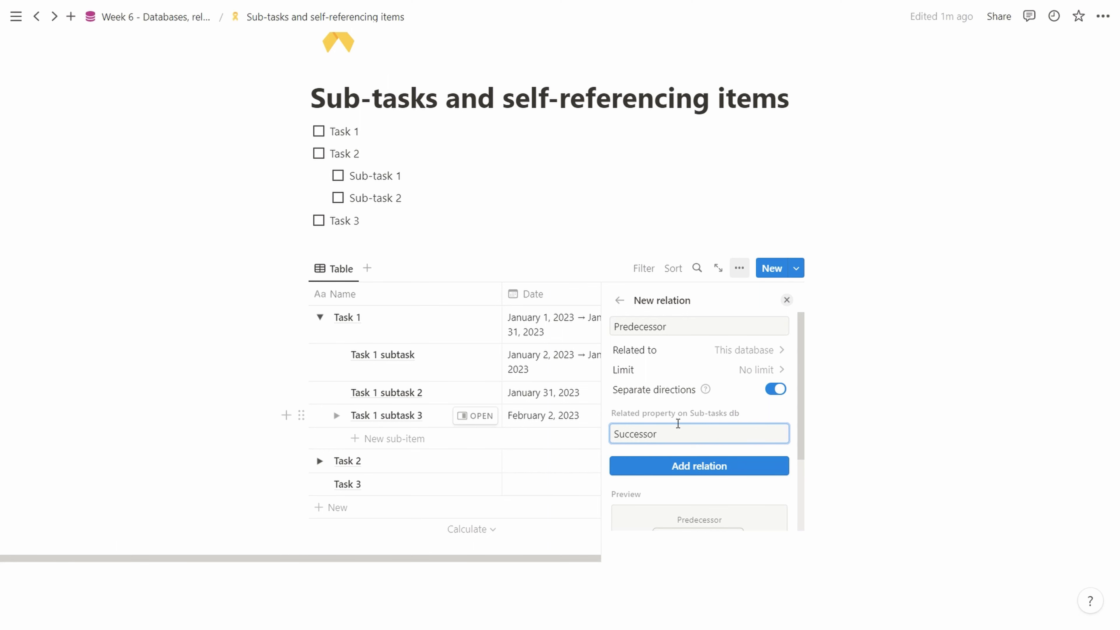
pyautogui.scroll(-2, 681, 421)
pyautogui.click(685, 411)
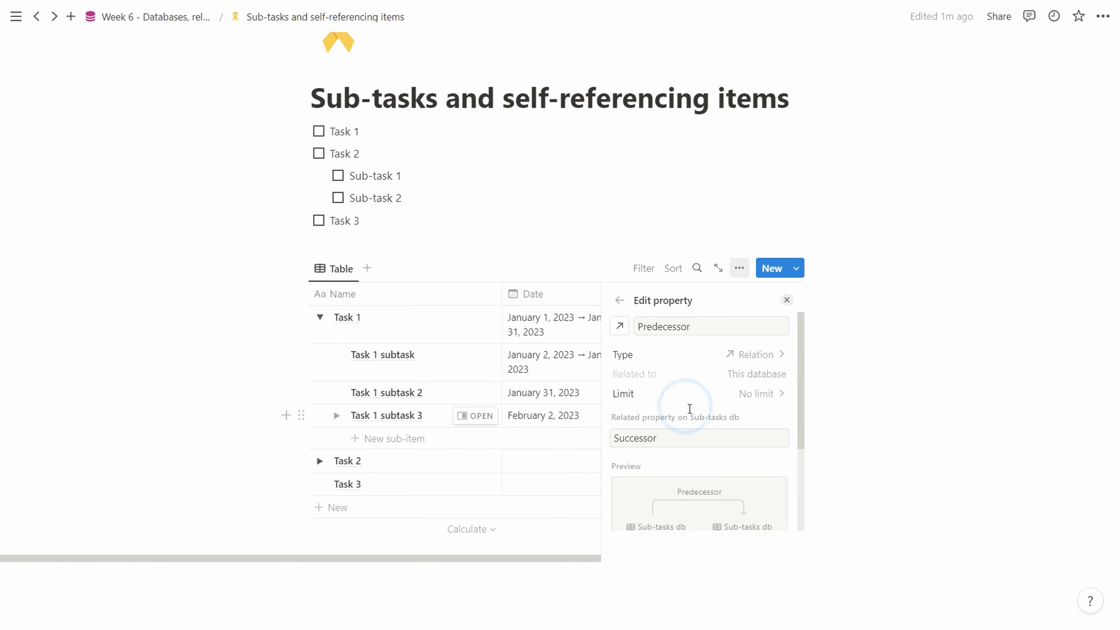
# Unhide the Predecessor and Successor columns in the table.
pyautogui.click(788, 301)
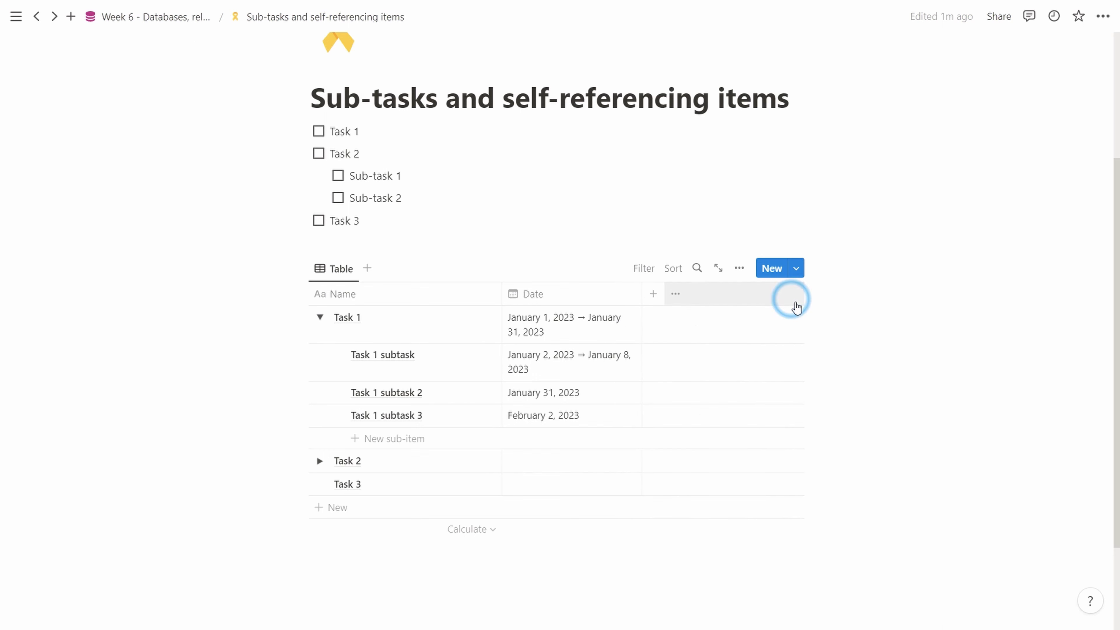
pyautogui.click(671, 296)
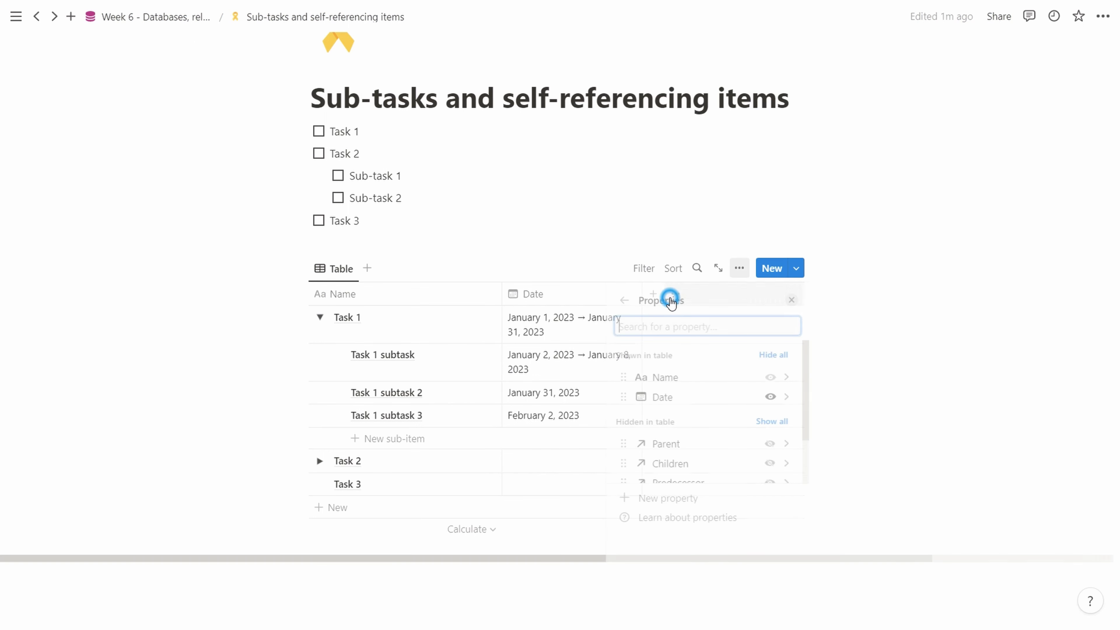
pyautogui.scroll(-2, 740, 390)
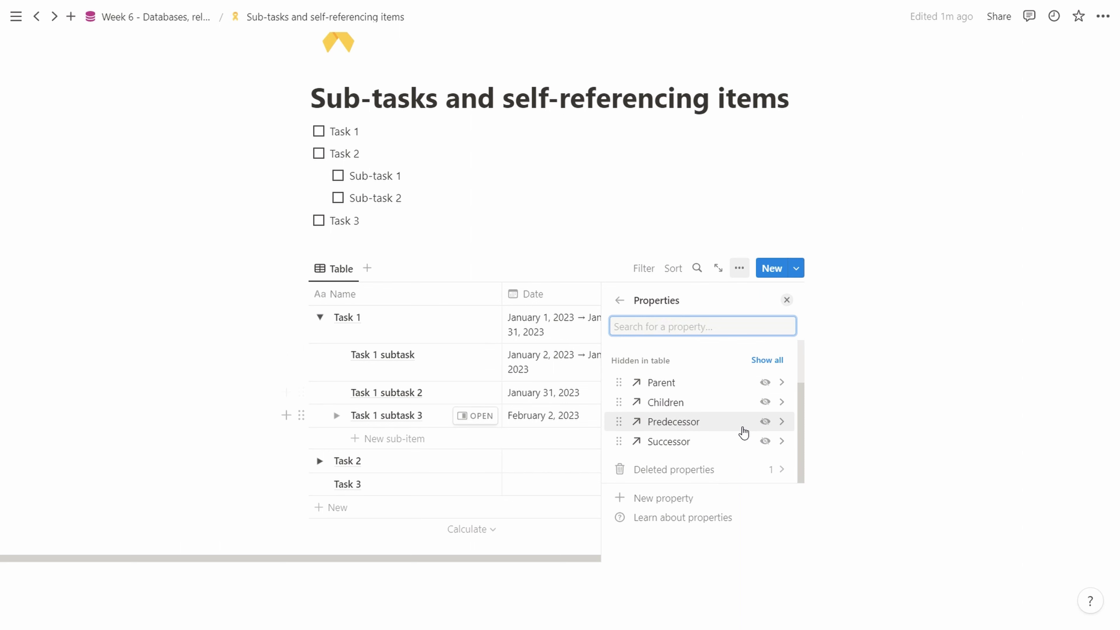
pyautogui.click(766, 422)
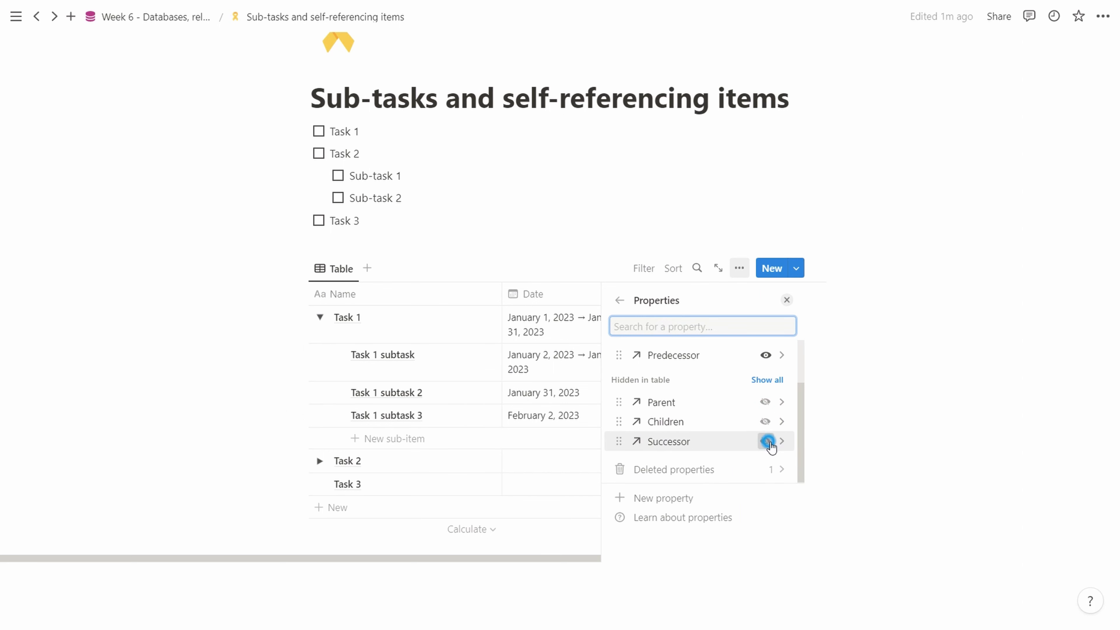
pyautogui.click(766, 440)
pyautogui.click(787, 300)
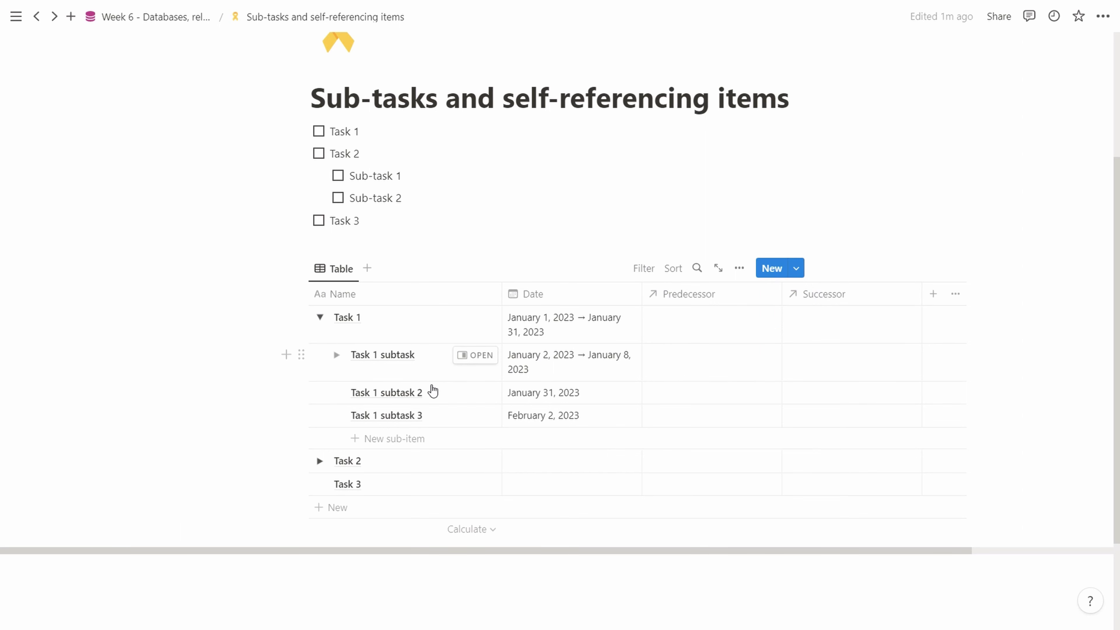
# Make Task 1 subtask the predecessor of subtask 2, and subtask 2 the predecessor of subtask 3.
pyautogui.click(701, 405)
pyautogui.write('task 1 sub')
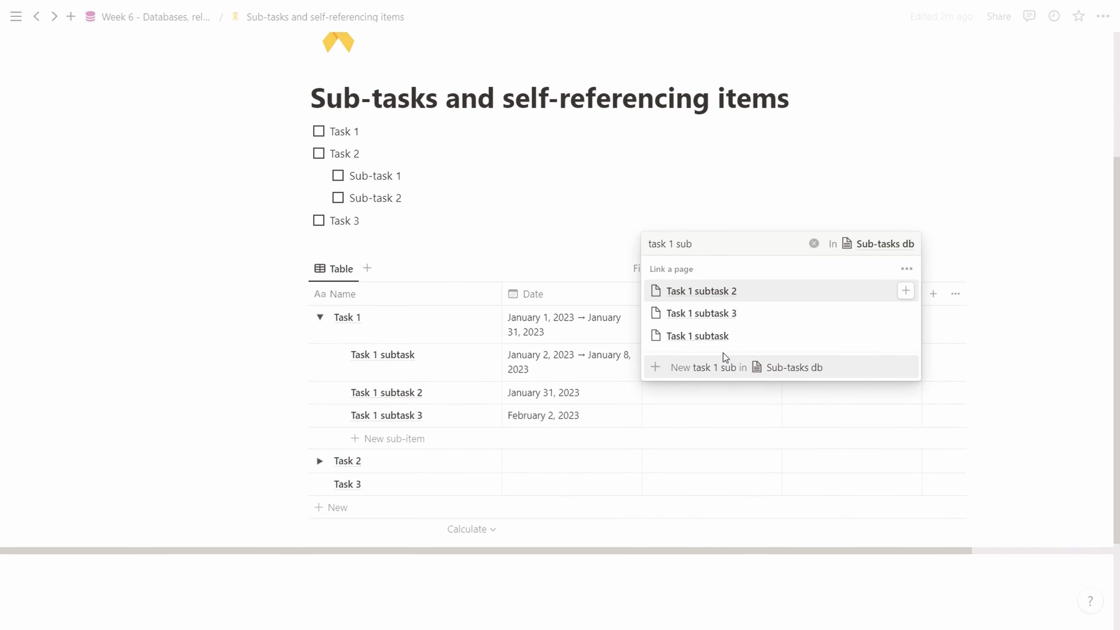
pyautogui.click(731, 338)
pyautogui.click(726, 439)
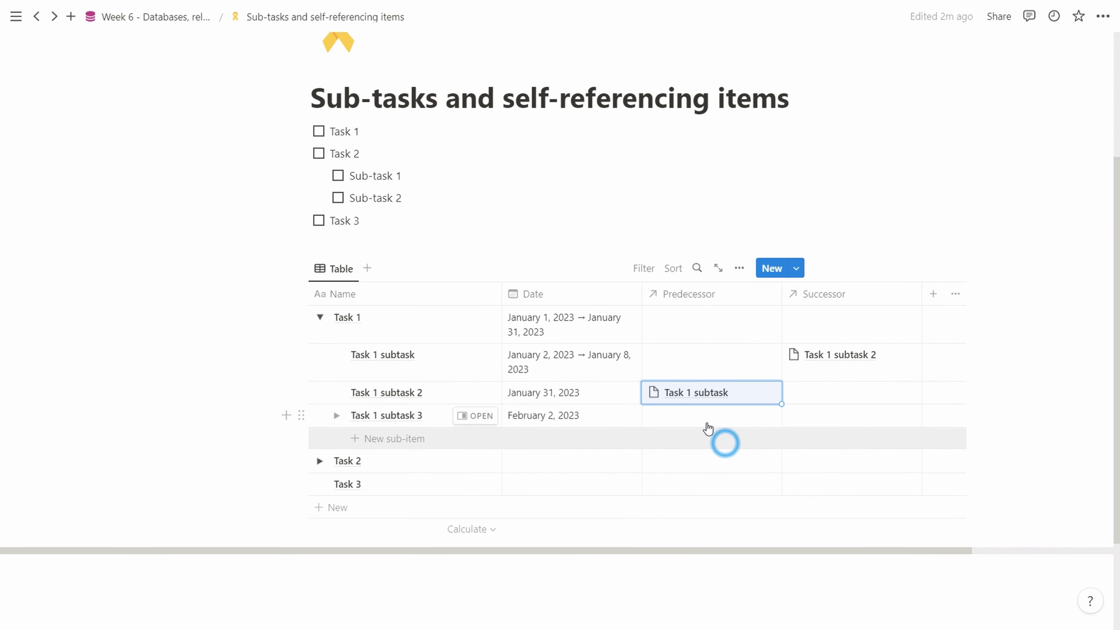
pyautogui.click(708, 420)
pyautogui.write('task ')
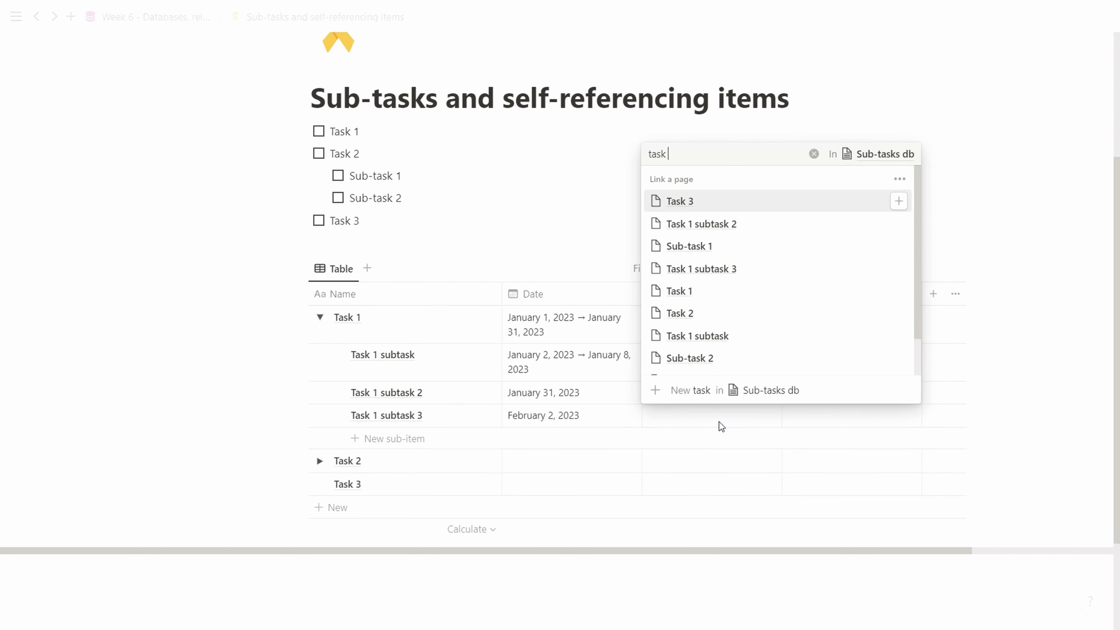
pyautogui.write('1 subtask 2')
pyautogui.click(701, 360)
pyautogui.click(1022, 446)
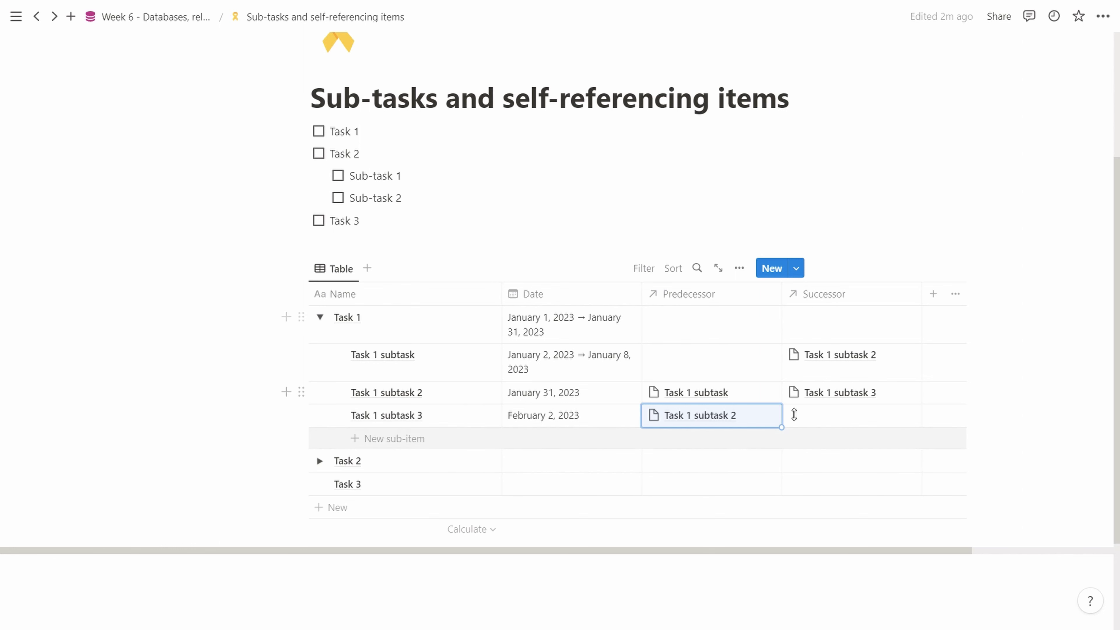
# Add a Timeline view with the database title hidden and the table shown beside it.
pyautogui.click(373, 267)
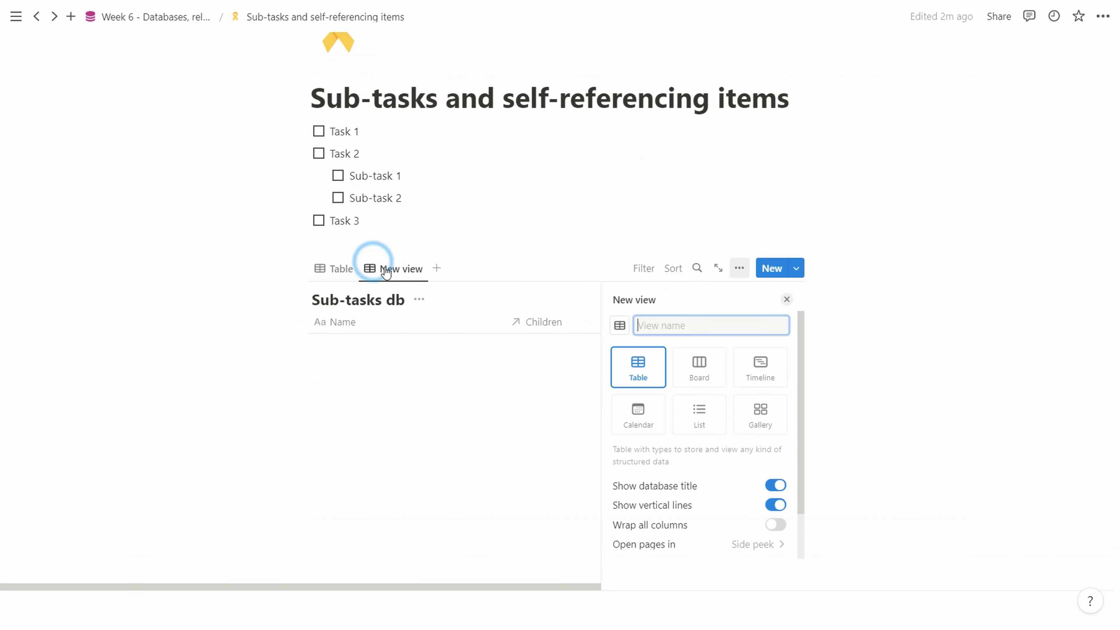
pyautogui.click(753, 367)
pyautogui.scroll(-2, 682, 462)
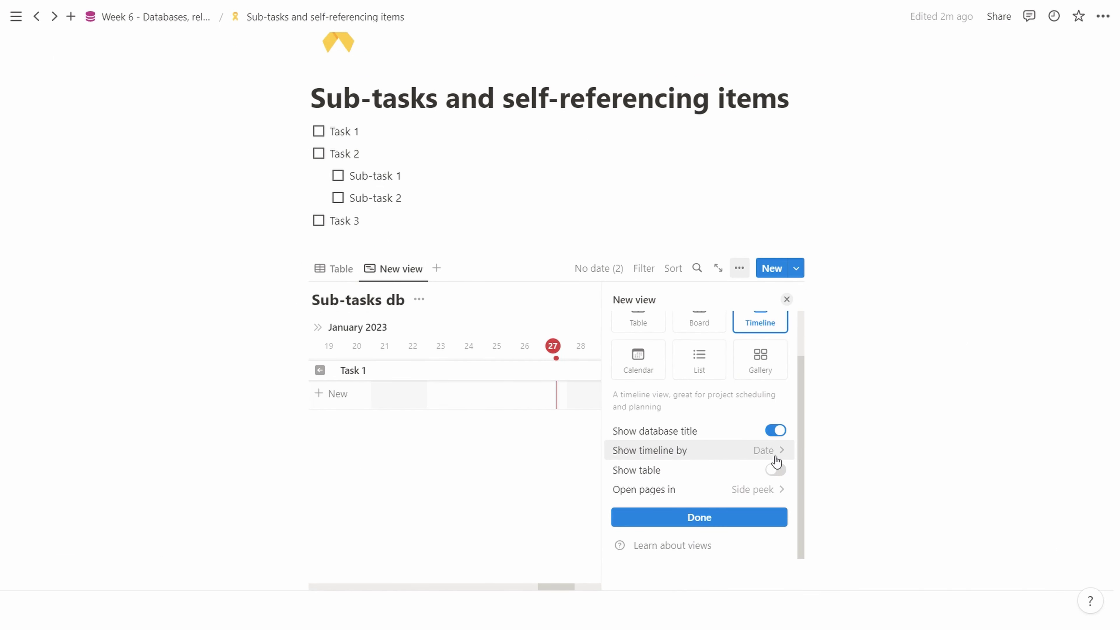
pyautogui.click(775, 430)
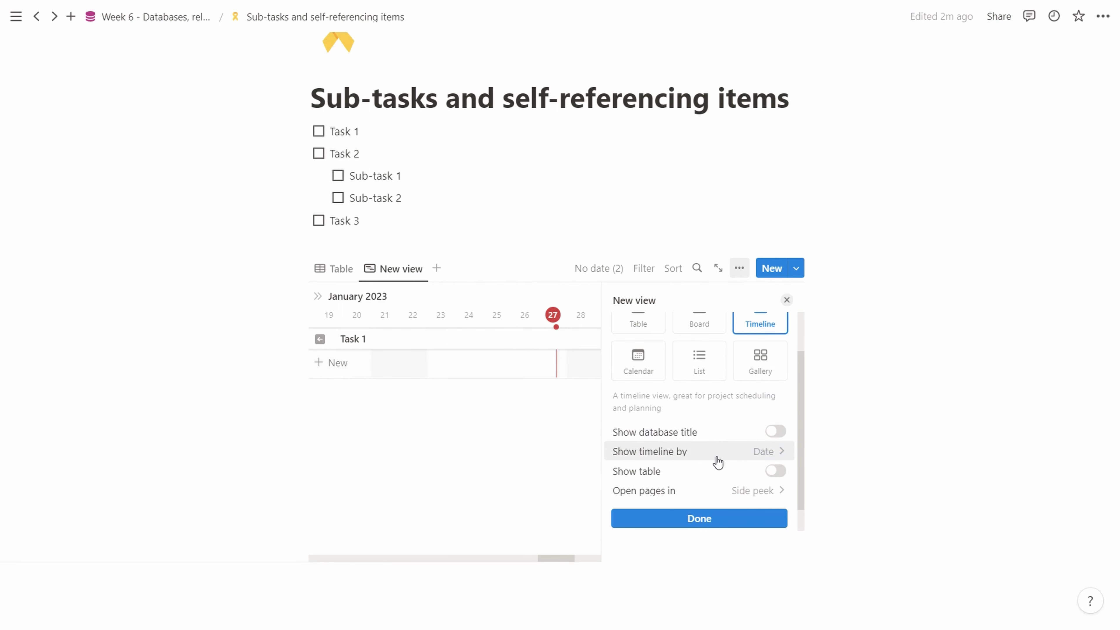
pyautogui.click(769, 472)
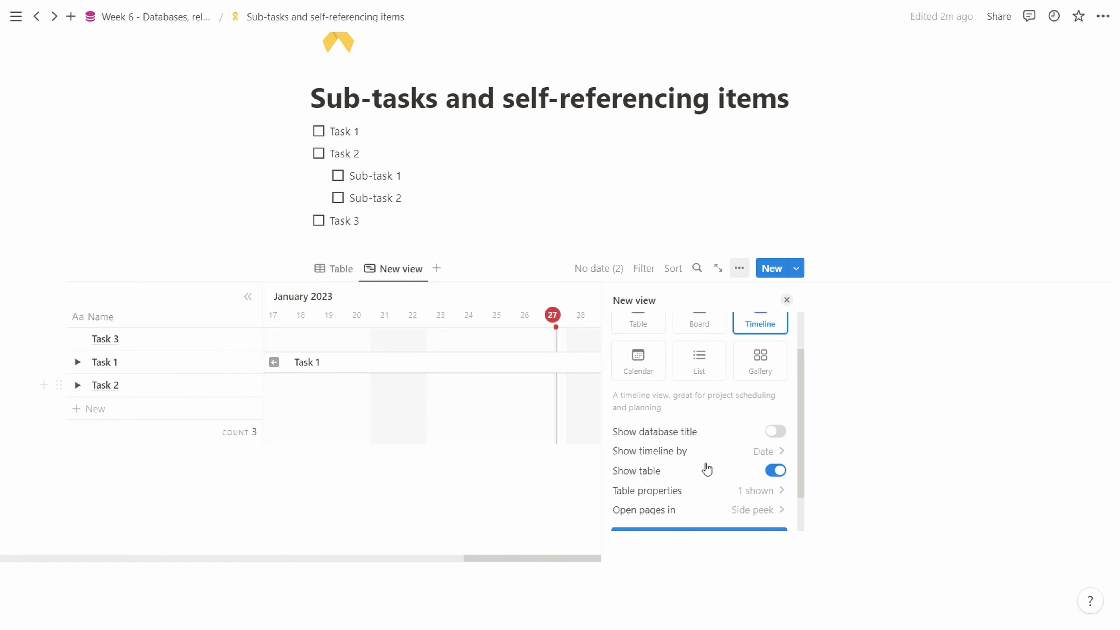
pyautogui.scroll(-1, 750, 477)
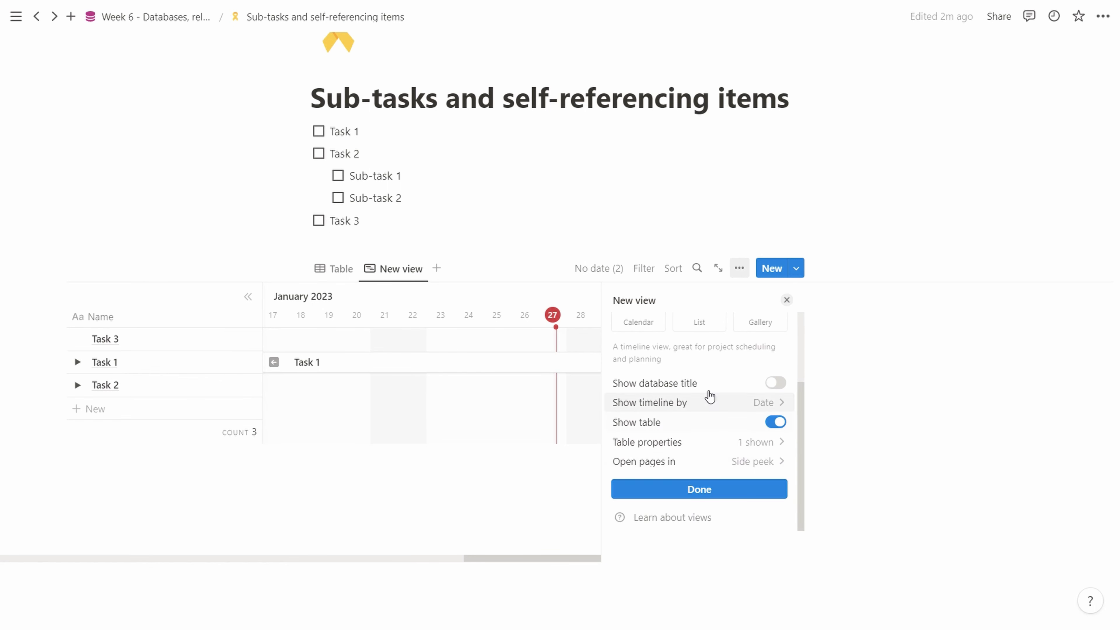
pyautogui.click(726, 494)
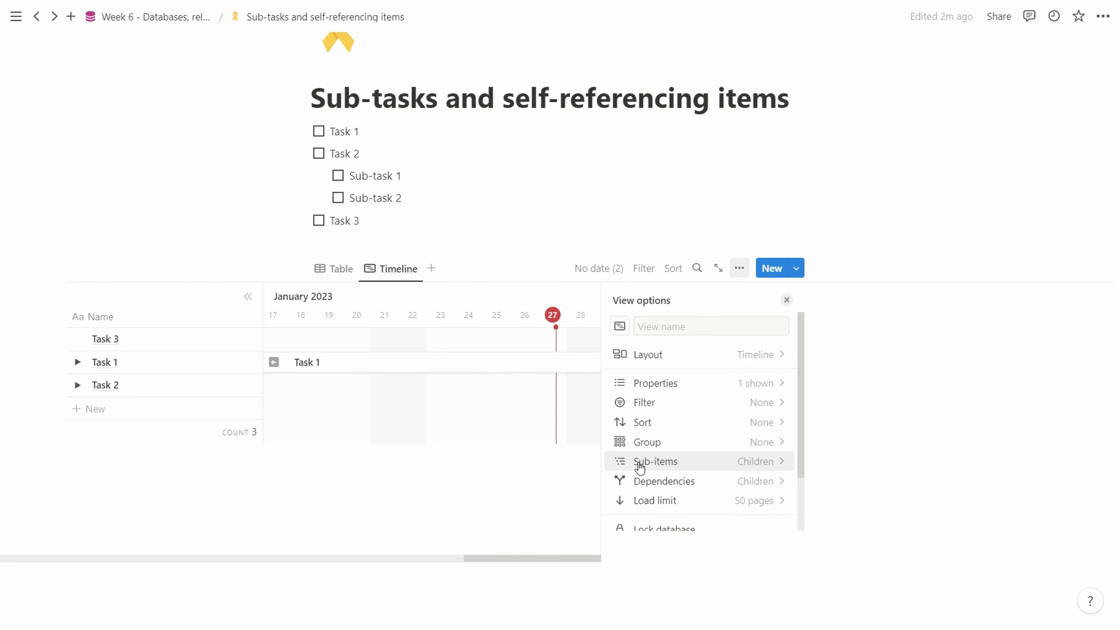
# Base the timeline dependencies on the Successor relation for all new views.
pyautogui.click(753, 485)
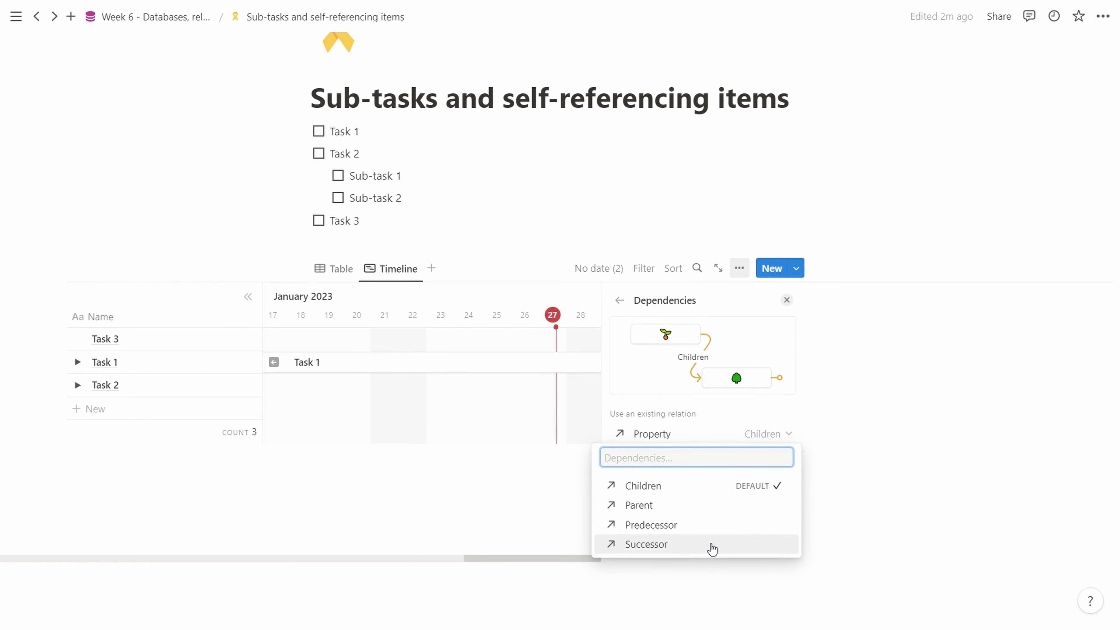
pyautogui.click(710, 547)
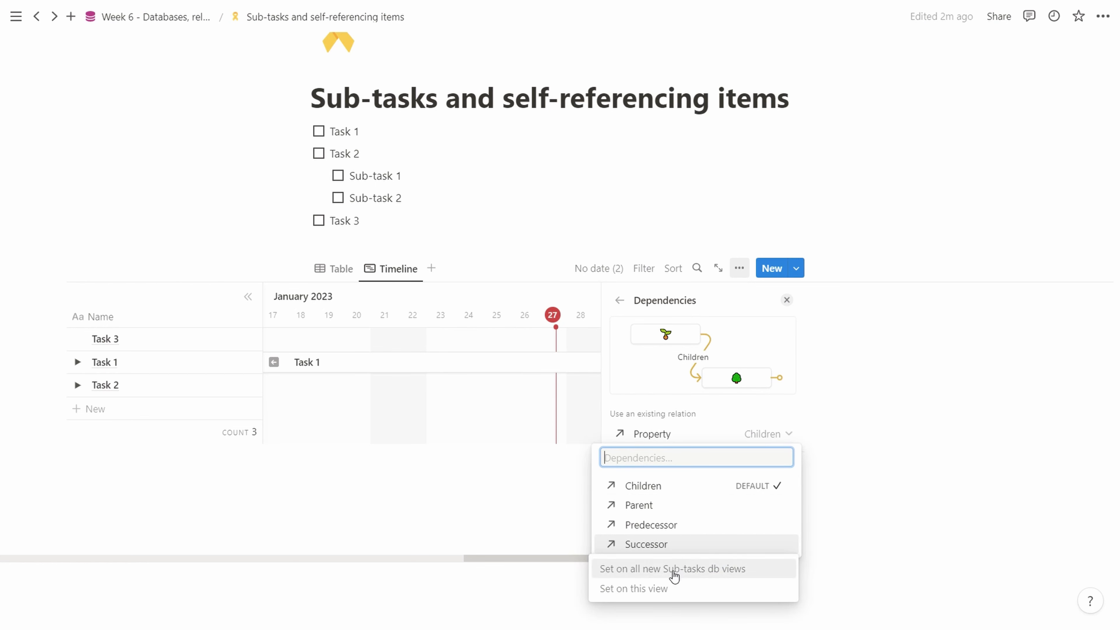
pyautogui.click(657, 578)
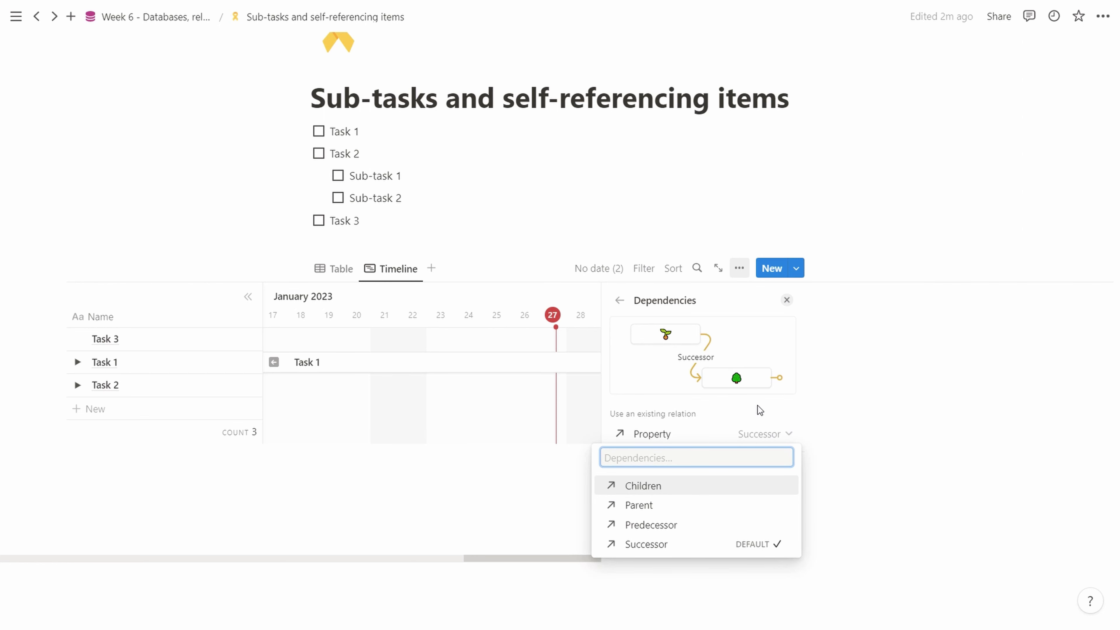
pyautogui.click(921, 436)
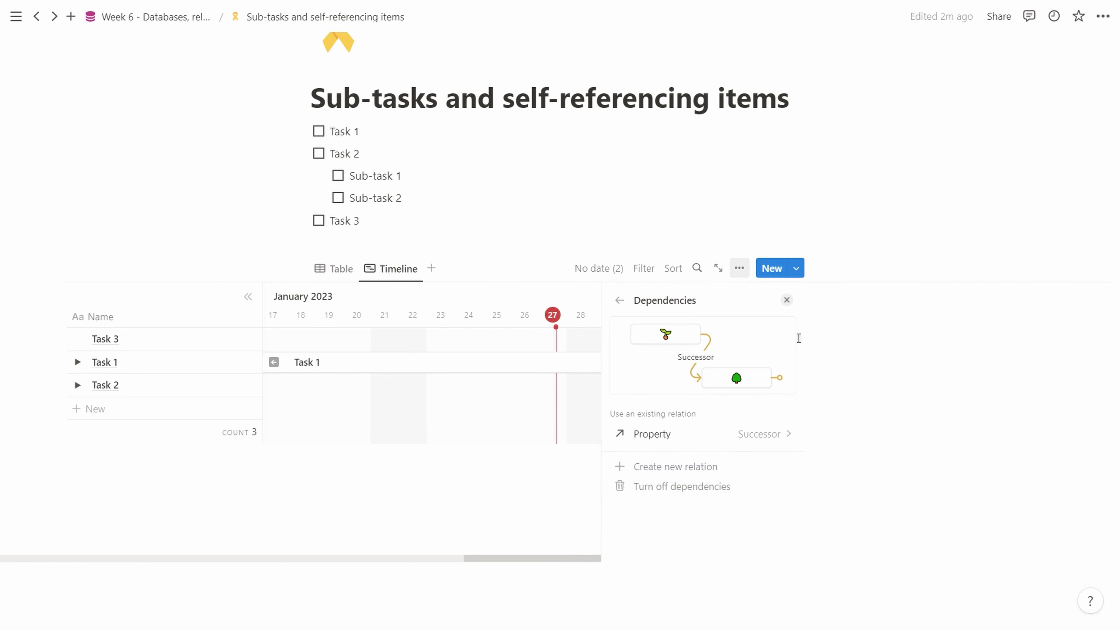
pyautogui.click(786, 302)
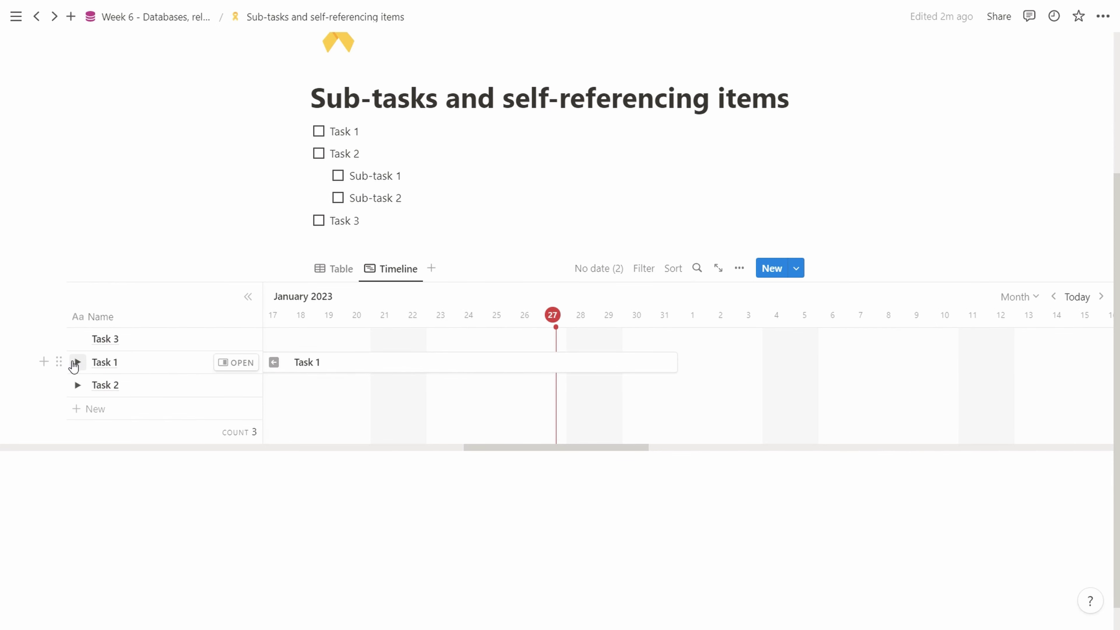
# Expand Task 1 on the timeline and scroll across its subtask bars and dependency arrows.
pyautogui.click(78, 362)
pyautogui.scroll(-1, 194, 407)
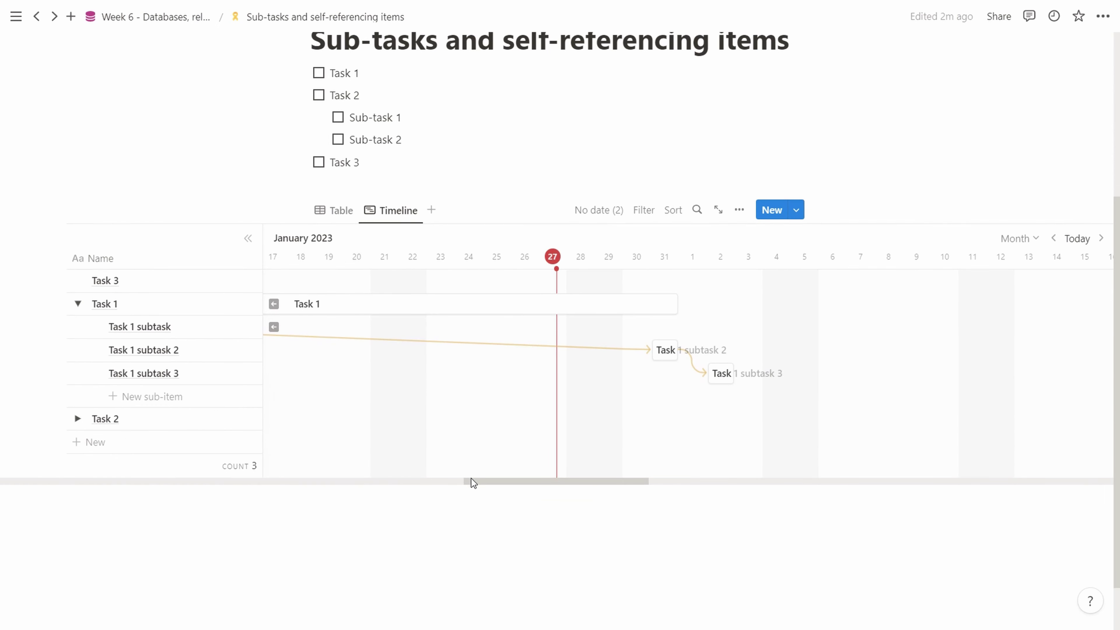
pyautogui.moveTo(476, 482); pyautogui.dragTo(383, 482)
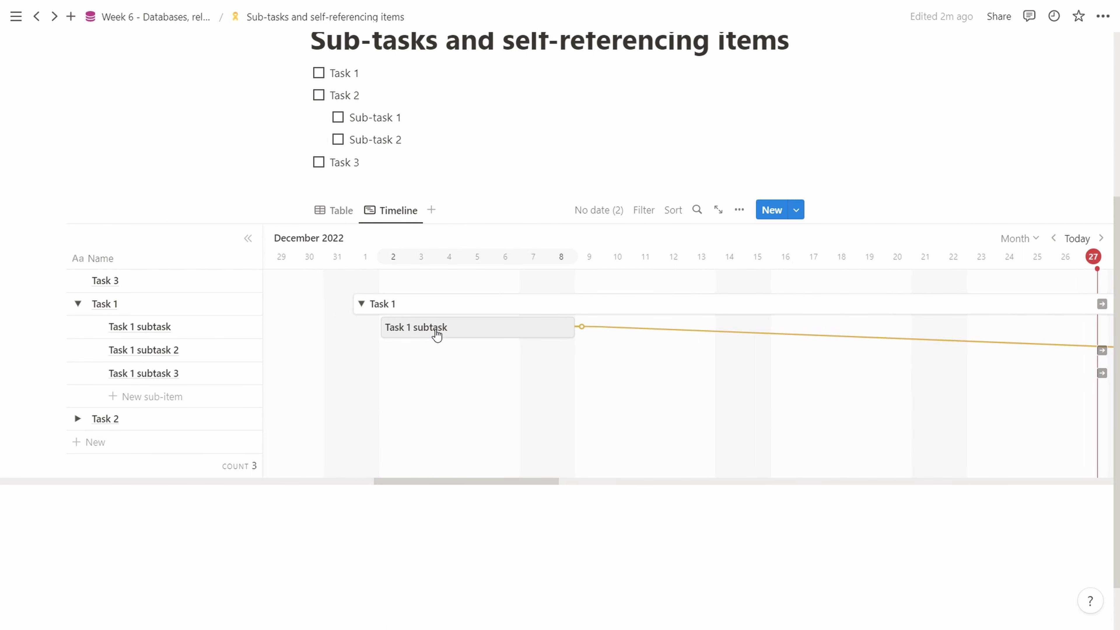
pyautogui.moveTo(412, 482); pyautogui.dragTo(487, 477)
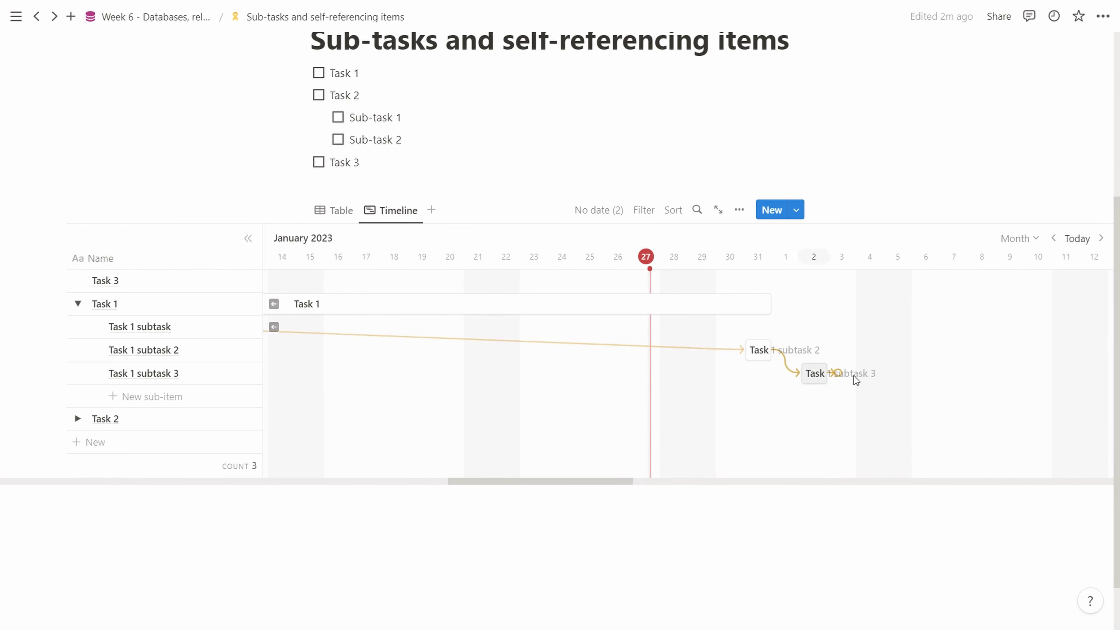
pyautogui.moveTo(587, 480); pyautogui.dragTo(508, 481)
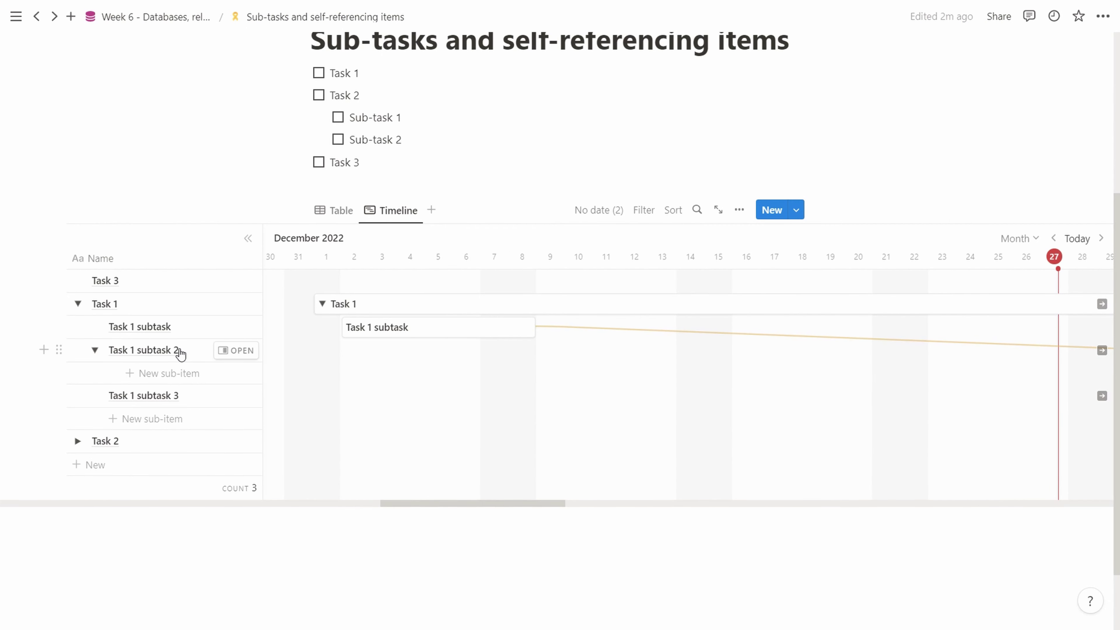
# Collapse Task 1 and give Task 2 the date range February 1 – March 31, 2023.
pyautogui.click(198, 356)
pyautogui.click(78, 304)
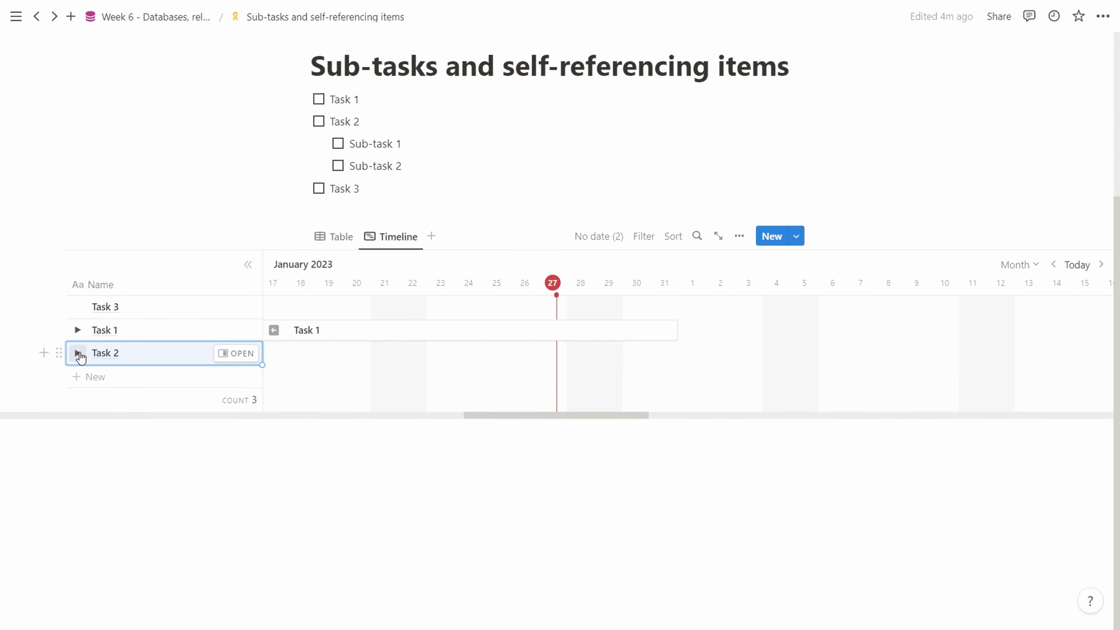
pyautogui.click(235, 354)
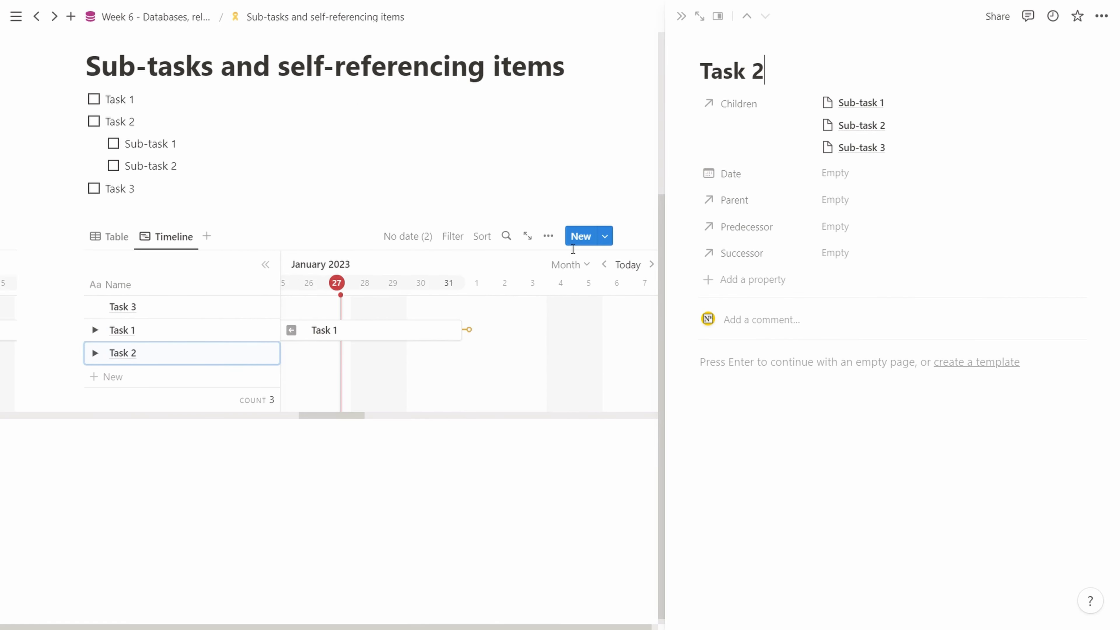
pyautogui.click(773, 173)
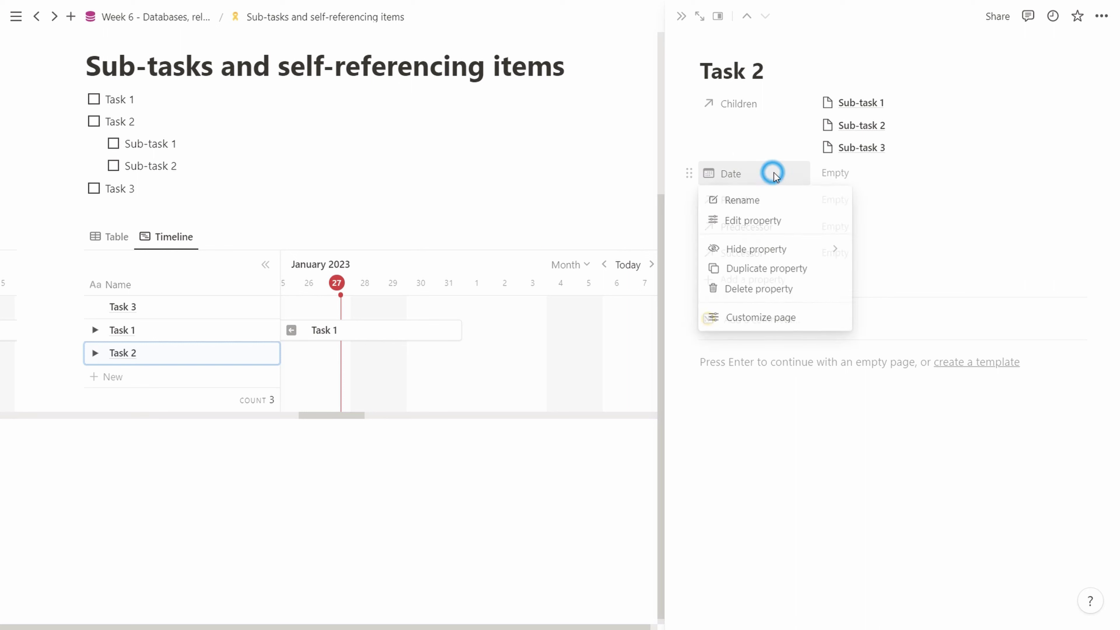
pyautogui.click(837, 173)
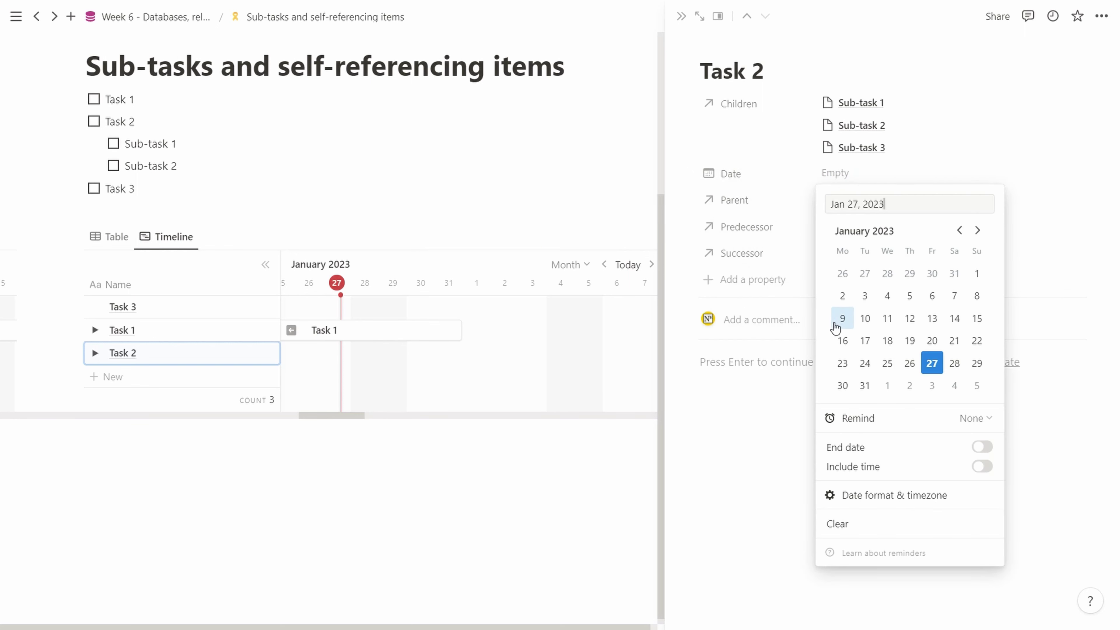
pyautogui.click(887, 385)
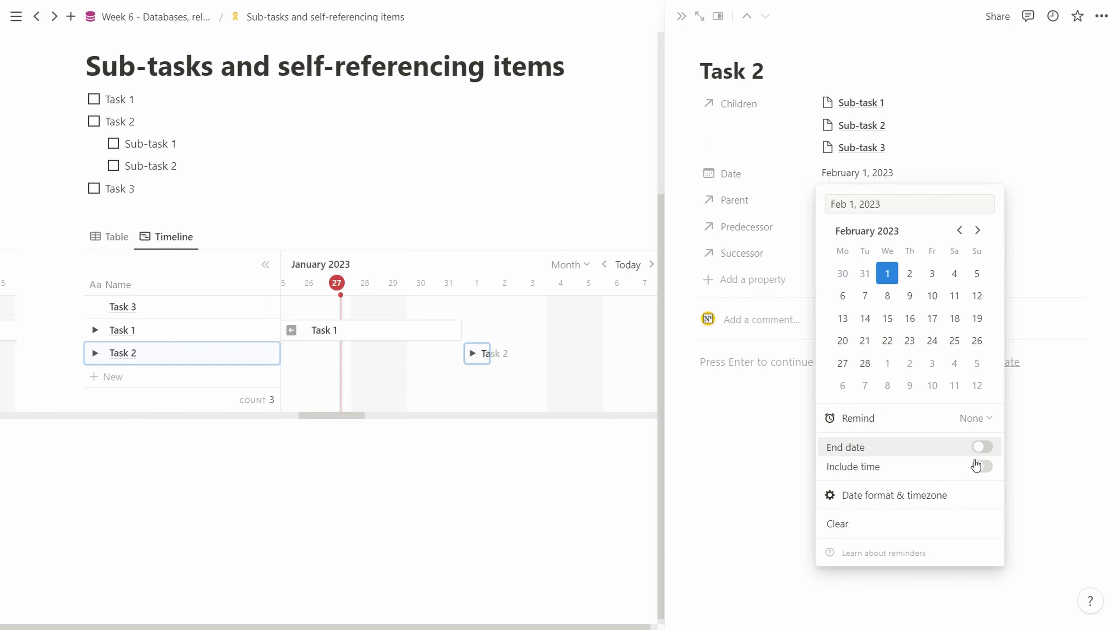
pyautogui.click(983, 447)
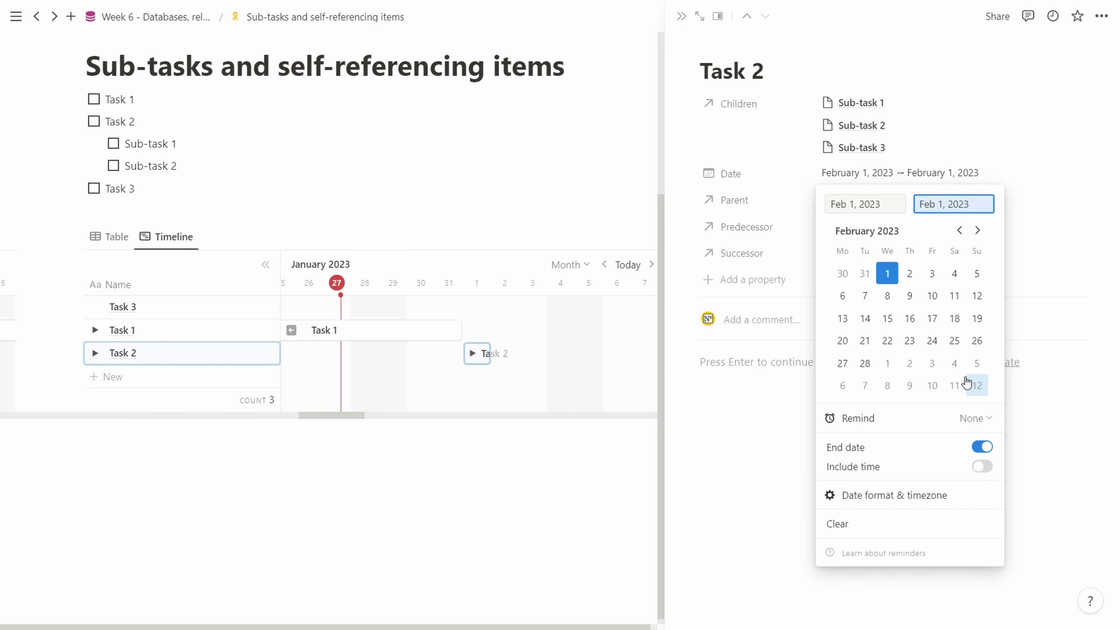
pyautogui.click(978, 230)
pyautogui.click(932, 363)
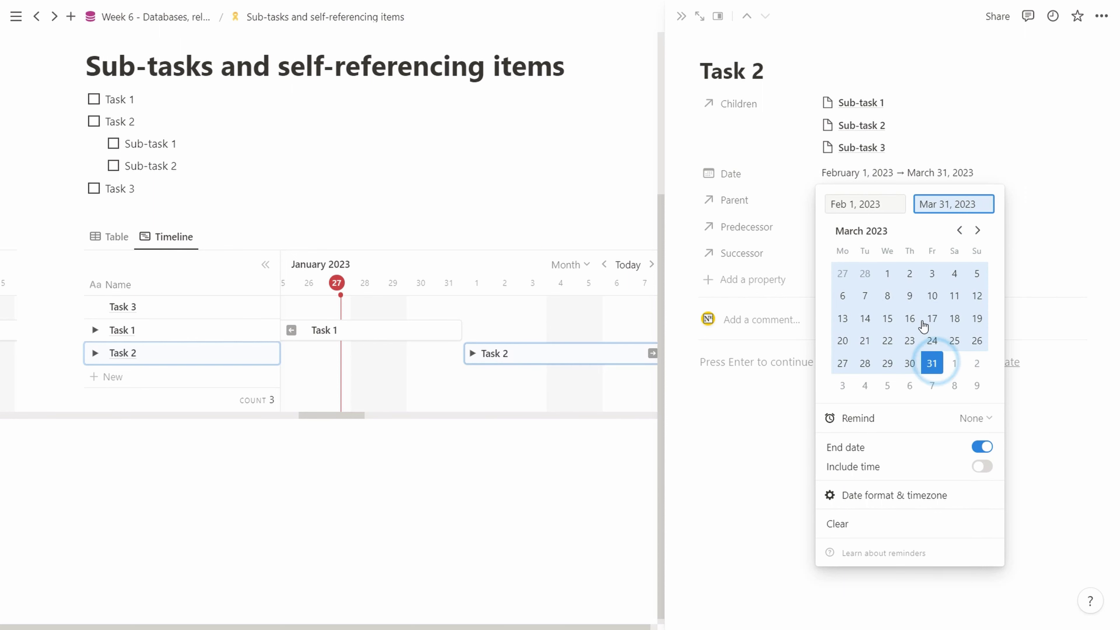
# Close Task 2's page, expand Task 2, and draw timeline bars for Sub-task 1 and the nested sub-task for 2.3.
pyautogui.click(762, 454)
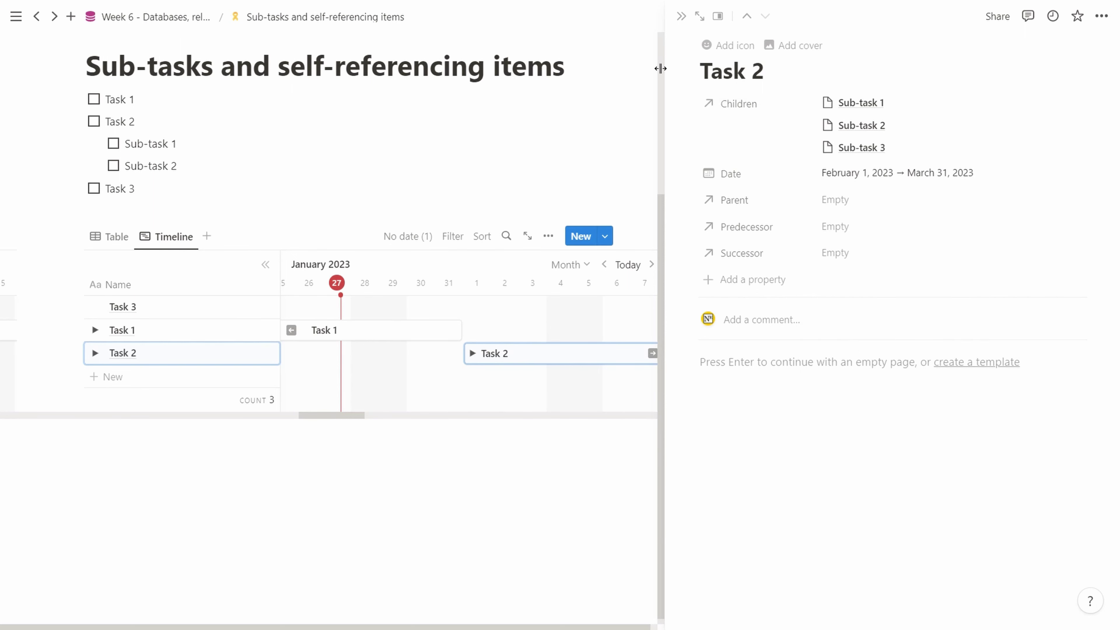
pyautogui.click(682, 18)
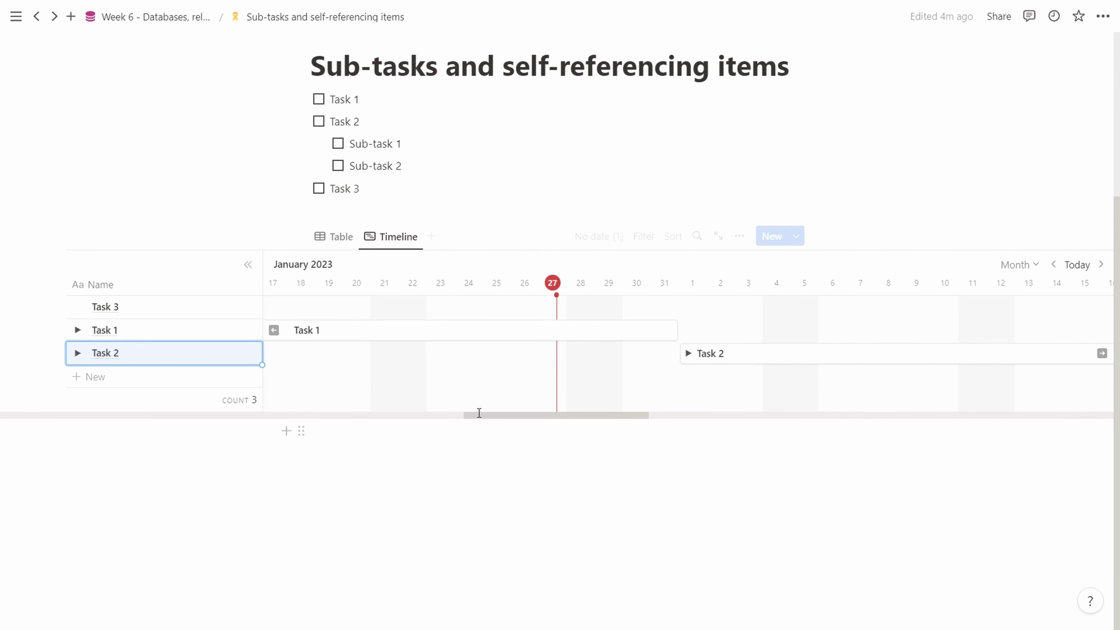
pyautogui.hscroll(5, 483, 416)
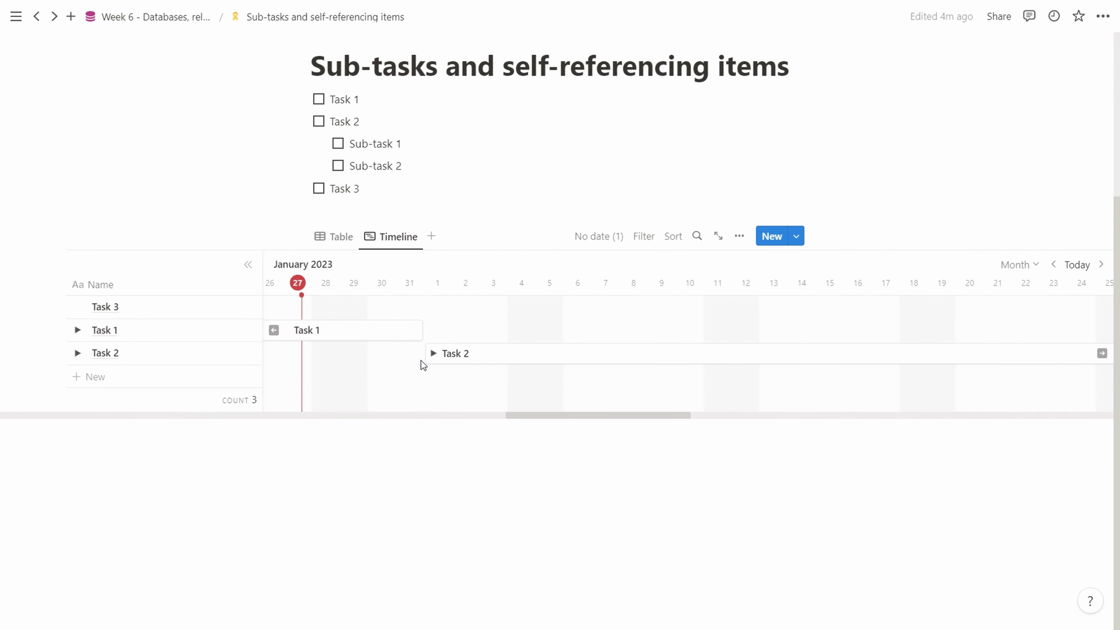
pyautogui.click(434, 353)
pyautogui.scroll(-2, 457, 369)
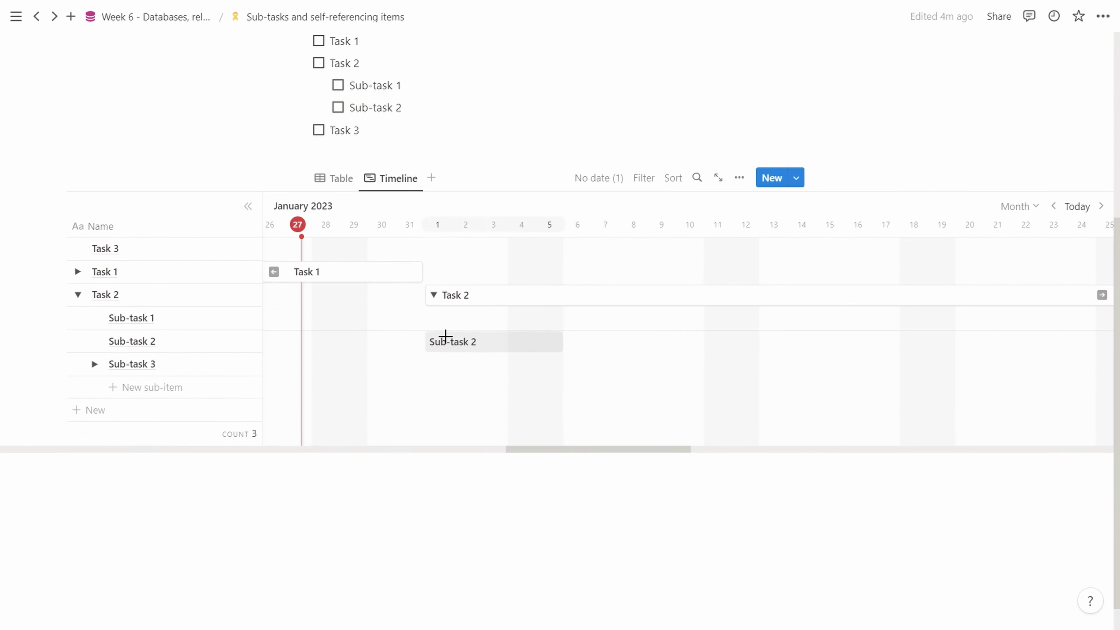
pyautogui.moveTo(458, 318); pyautogui.dragTo(702, 319)
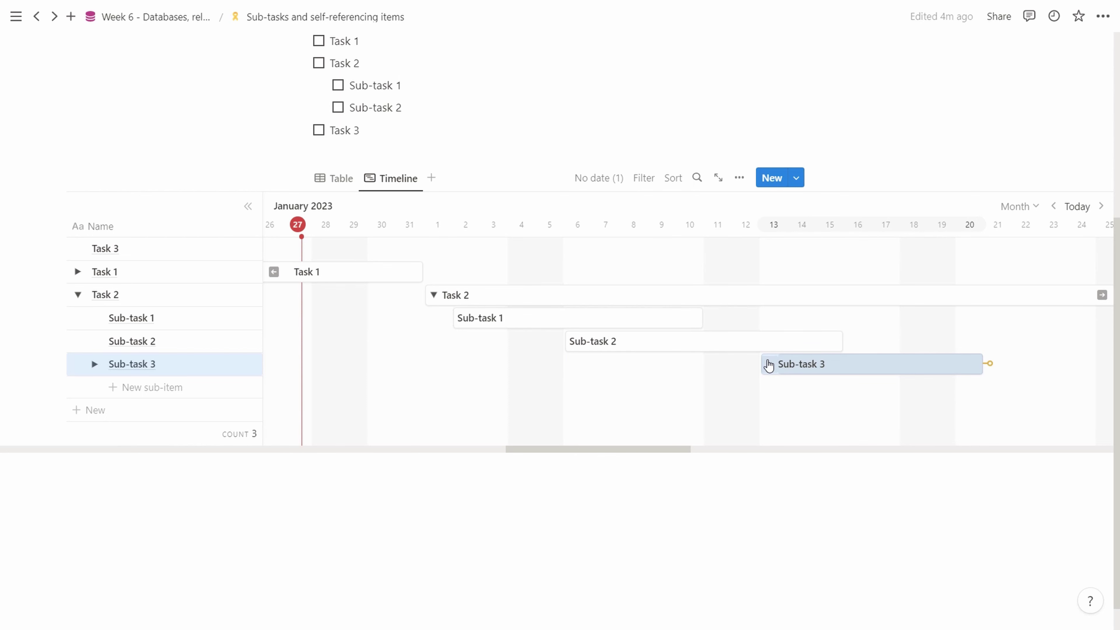
pyautogui.click(769, 364)
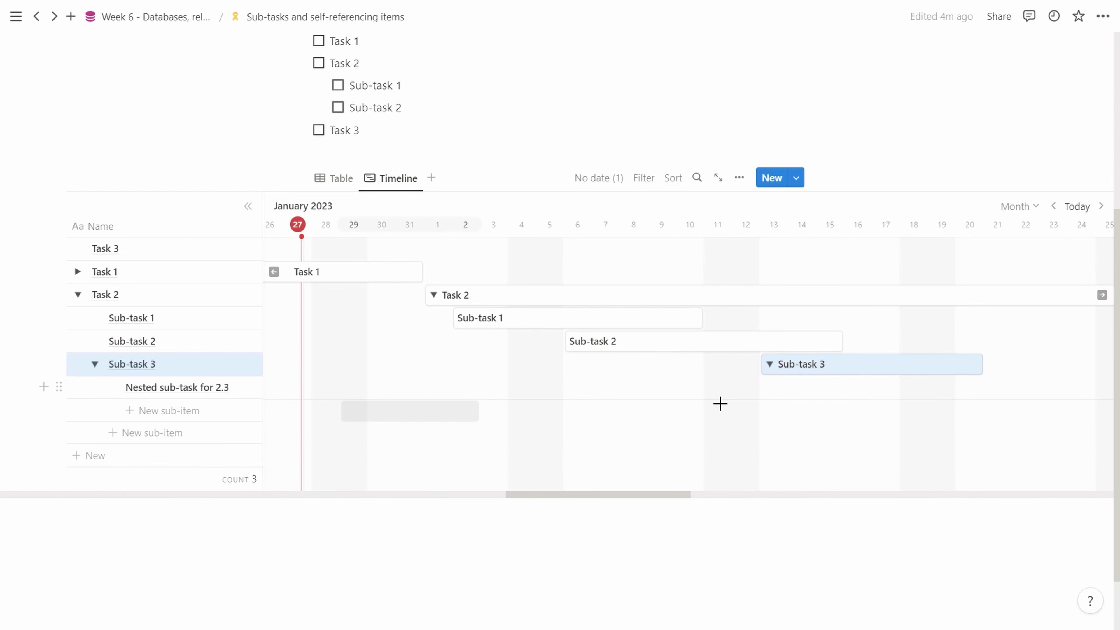
pyautogui.click(802, 387)
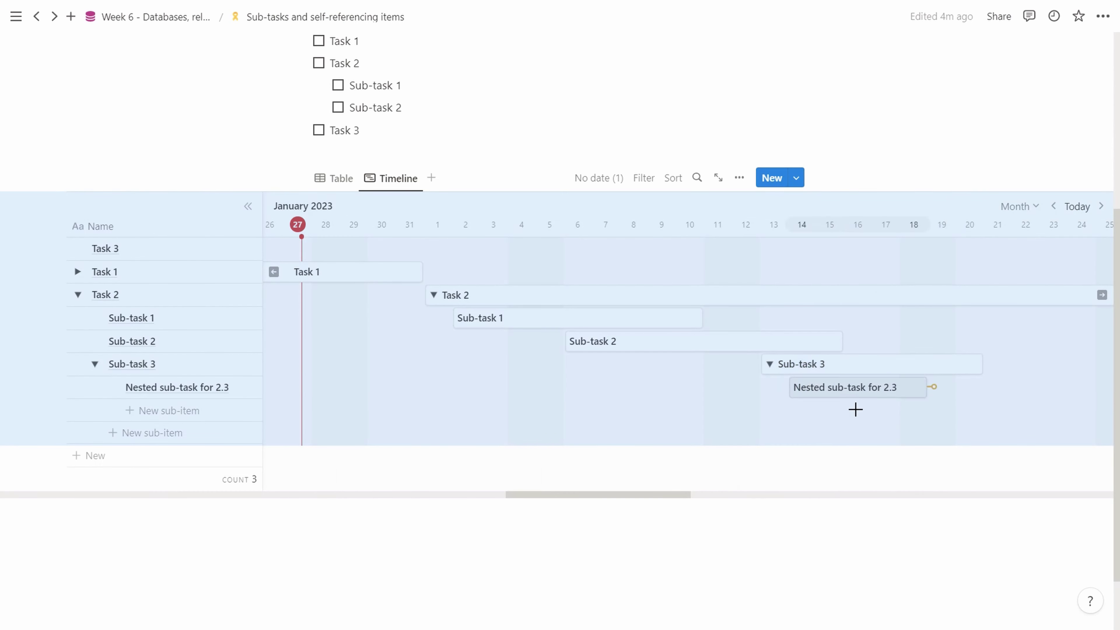
pyautogui.click(813, 546)
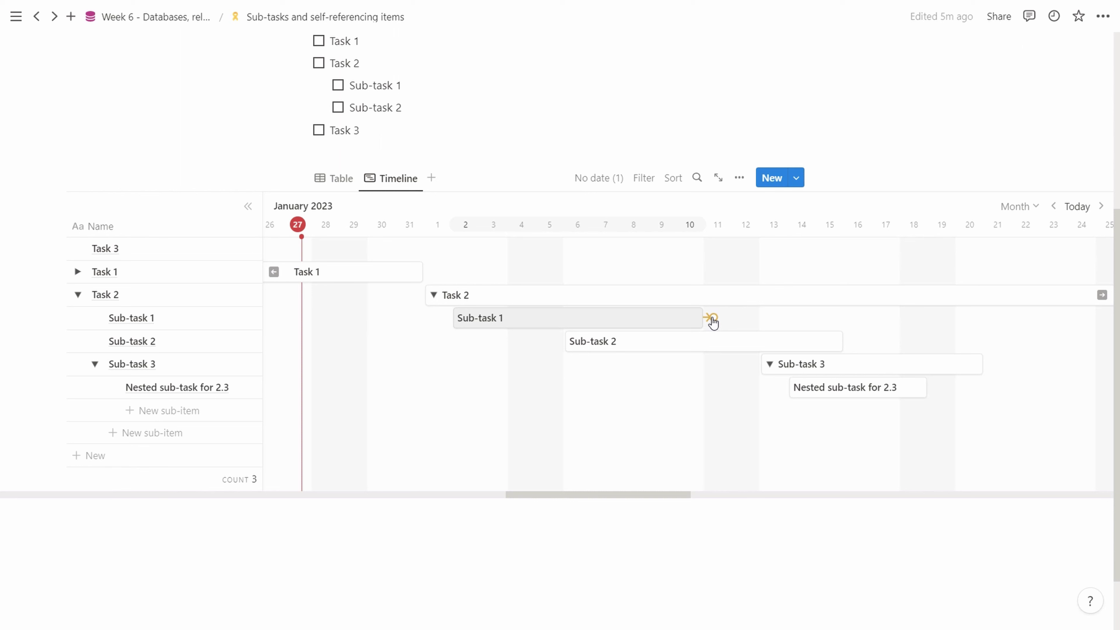
# Draw a dependency arrow from Sub-task 1 to Sub-task 2, toggle Sub-task 3, and collapse Task 2.
pyautogui.moveTo(712, 318); pyautogui.dragTo(560, 342)
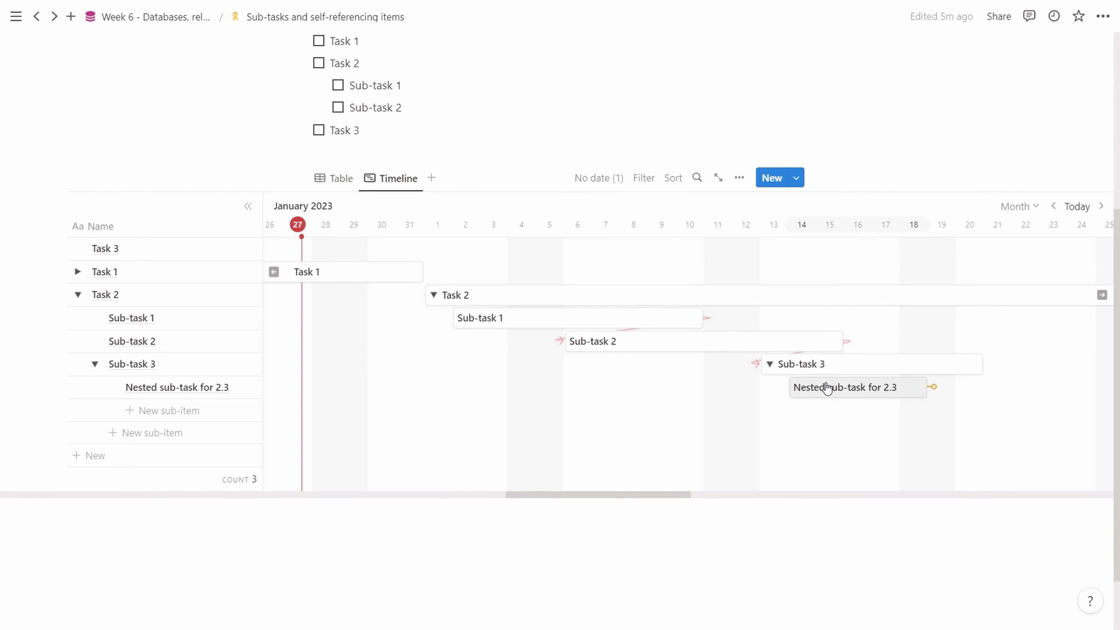
pyautogui.click(770, 364)
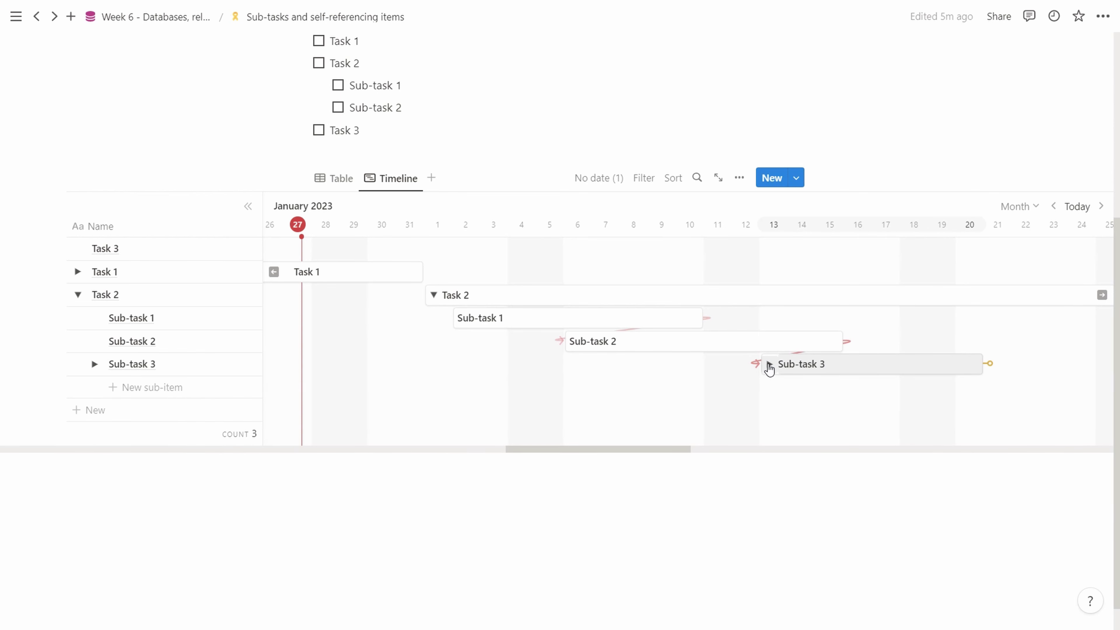
pyautogui.click(769, 364)
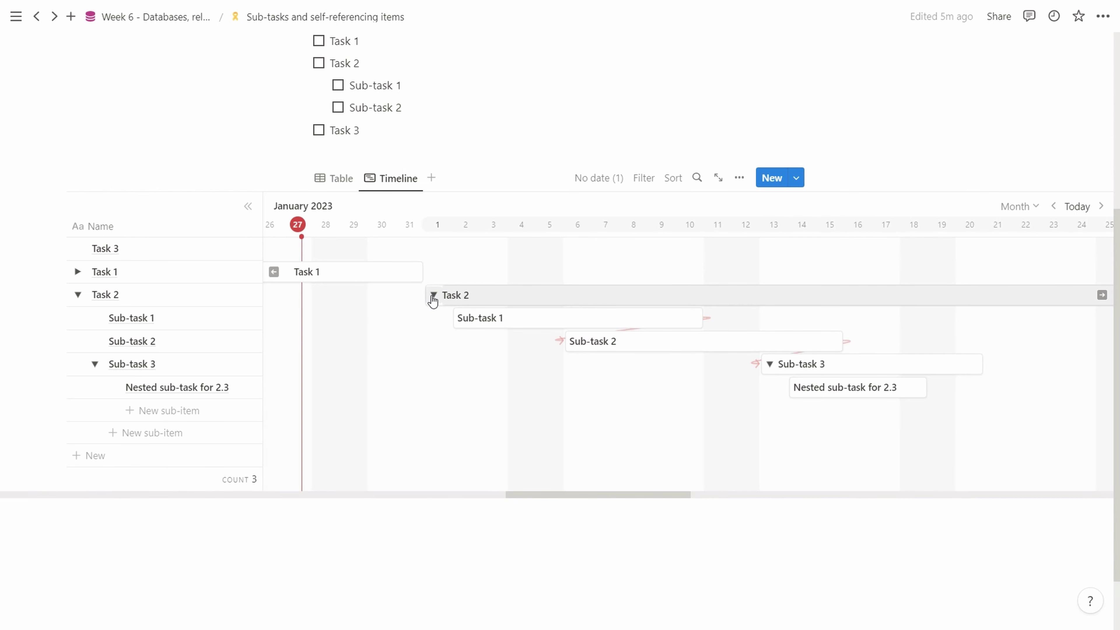
pyautogui.click(434, 294)
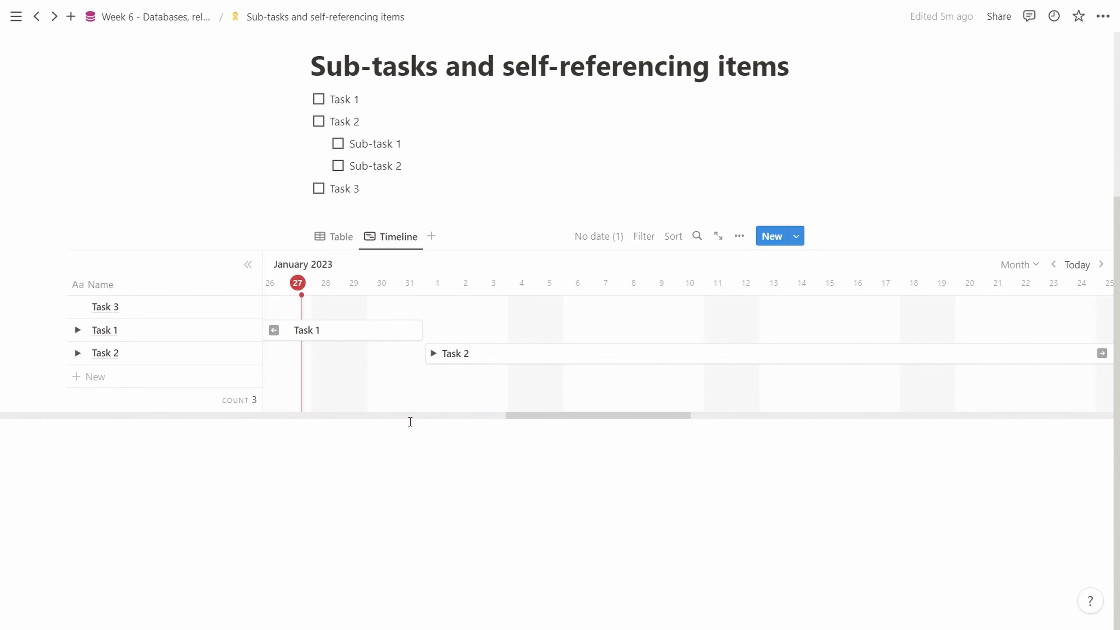
# Link Task 1 as predecessor of Task 2, Sub-task 1 and Nested sub-task for 2.3, then open the nested sub-task.
pyautogui.click(425, 329)
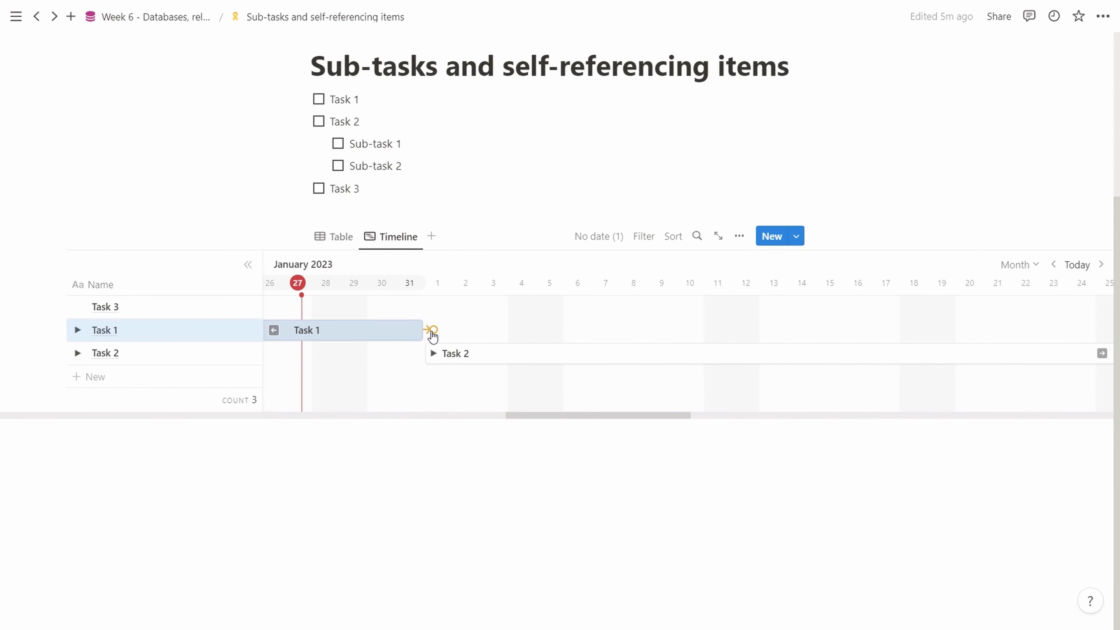
pyautogui.moveTo(433, 335); pyautogui.dragTo(425, 356)
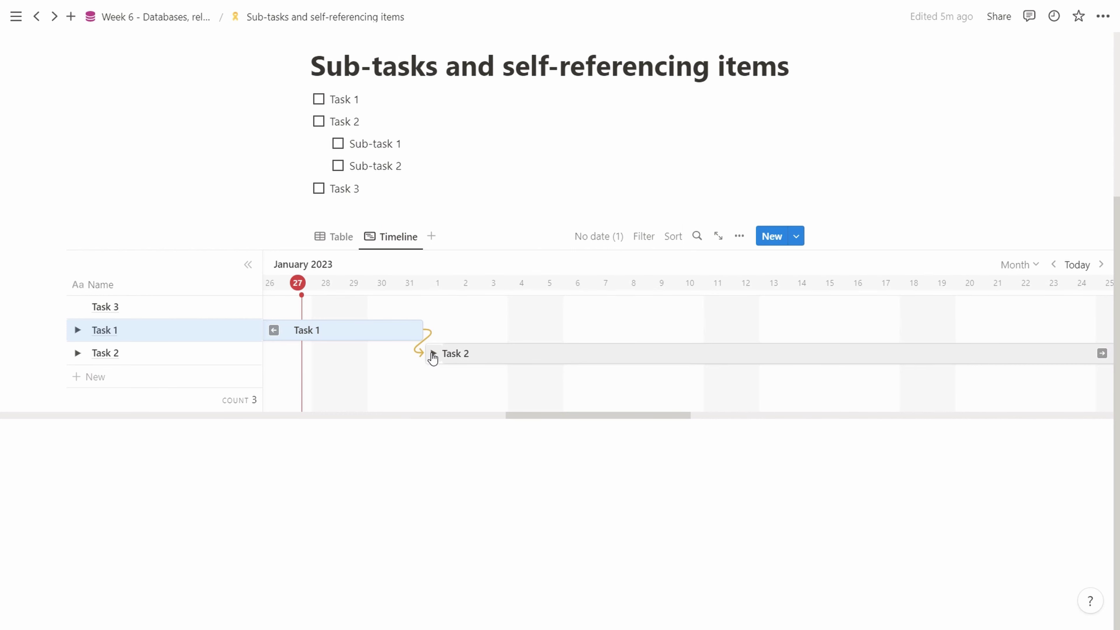
pyautogui.click(431, 353)
pyautogui.scroll(-1, 441, 375)
pyautogui.scroll(-1, 453, 408)
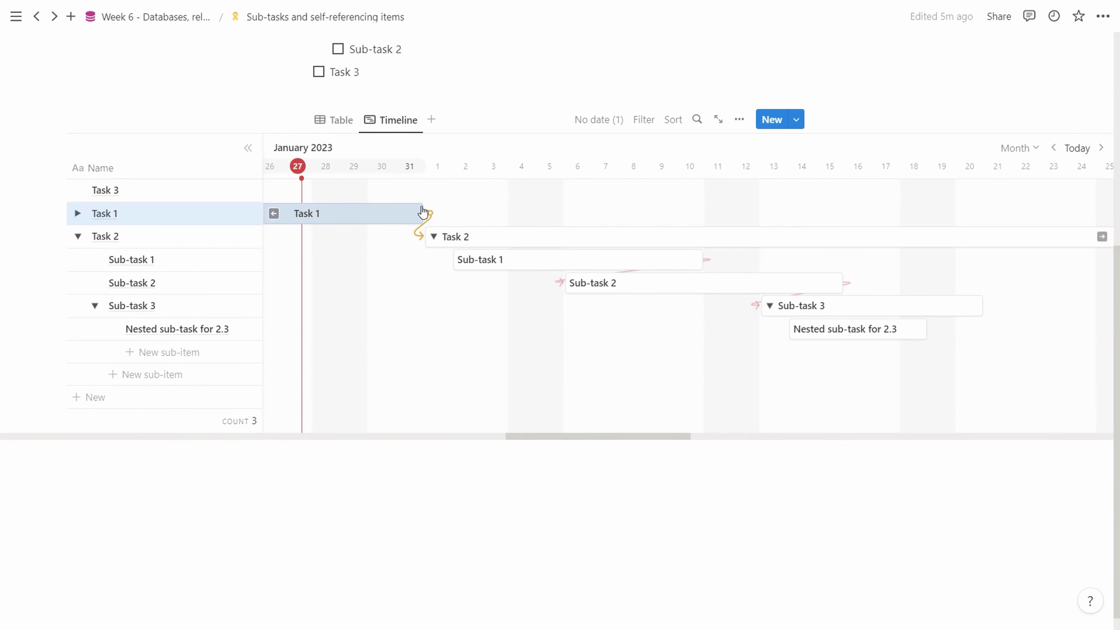
pyautogui.moveTo(439, 214); pyautogui.dragTo(453, 264)
pyautogui.moveTo(432, 214); pyautogui.dragTo(789, 329)
pyautogui.moveTo(731, 356); pyautogui.dragTo(727, 353)
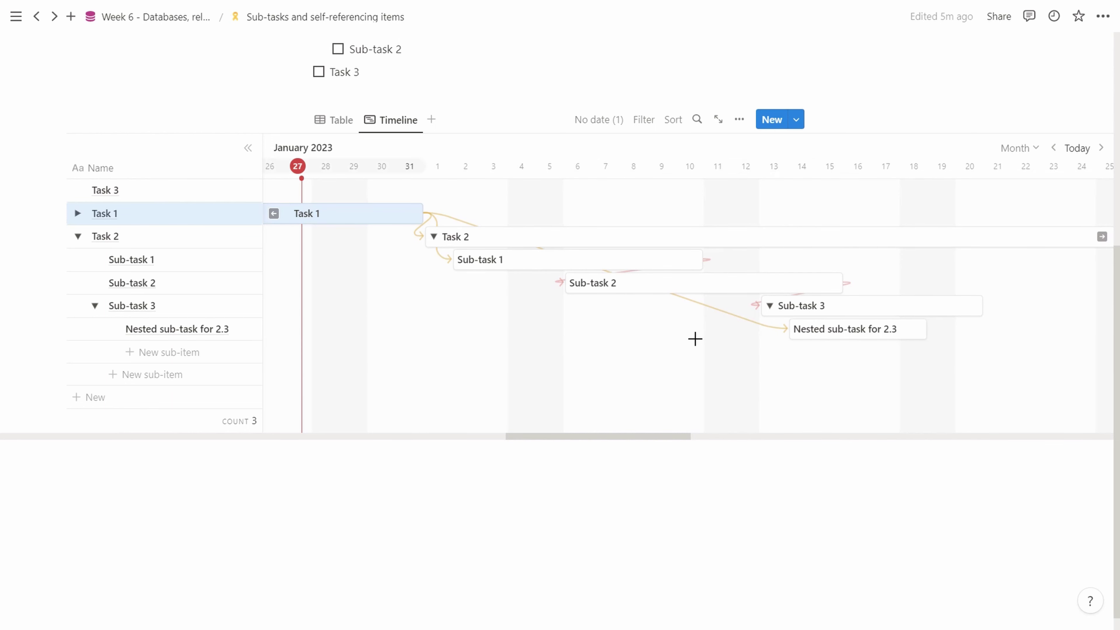
pyautogui.click(819, 337)
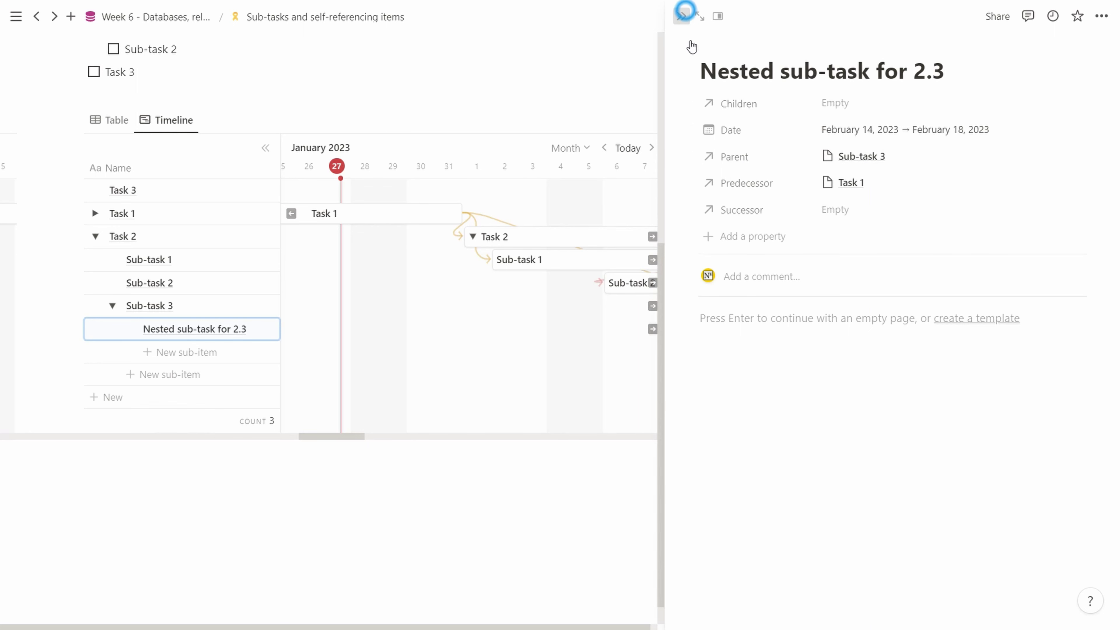
pyautogui.click(683, 16)
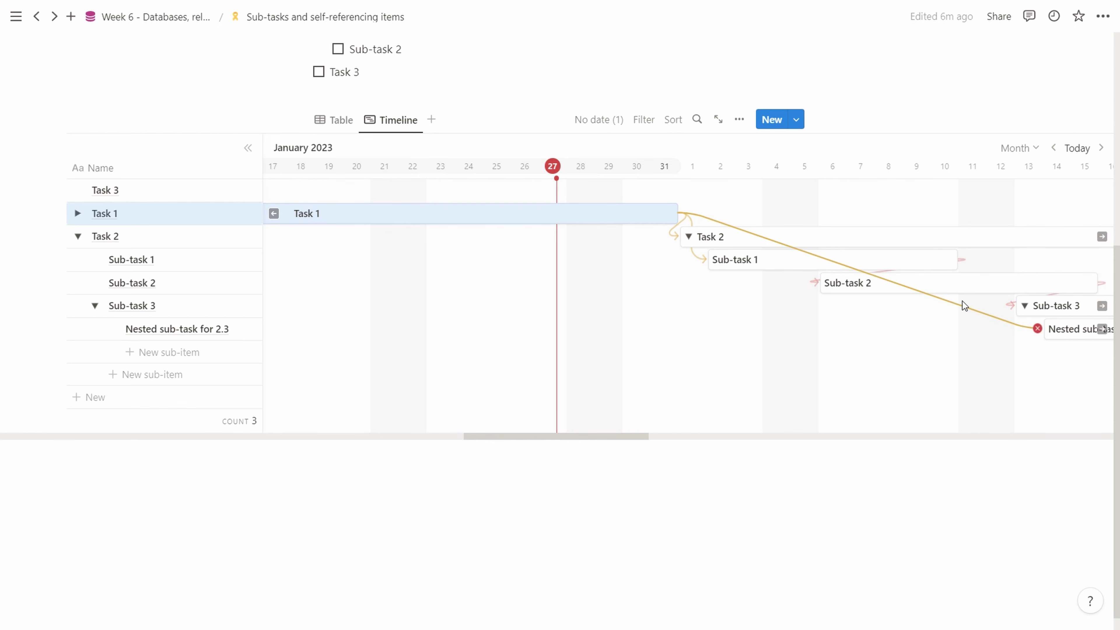
pyautogui.click(572, 220)
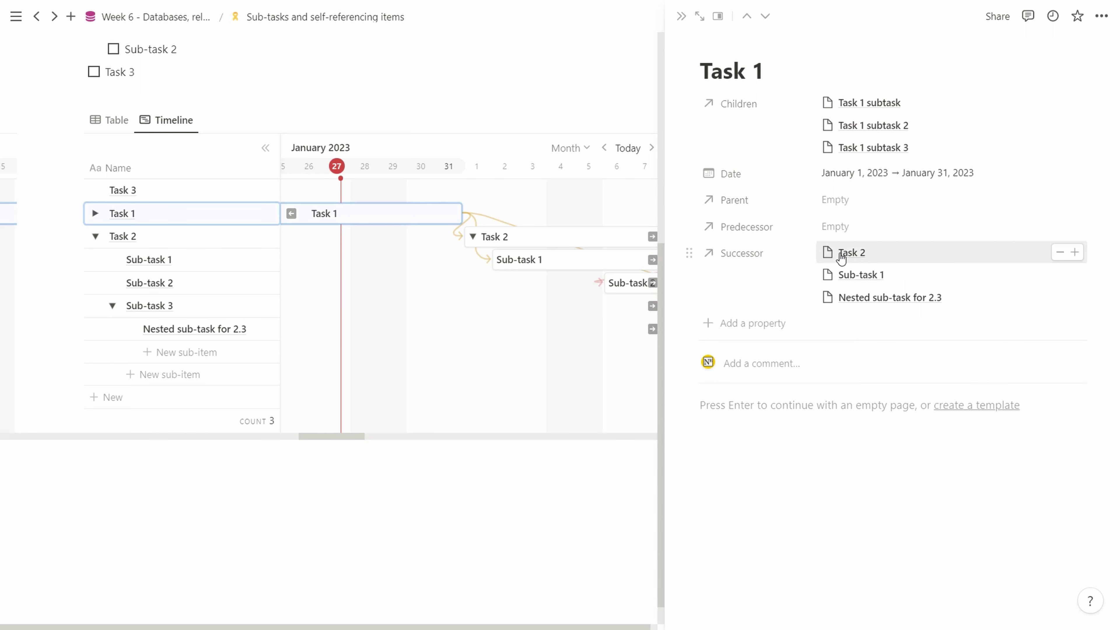
pyautogui.click(681, 17)
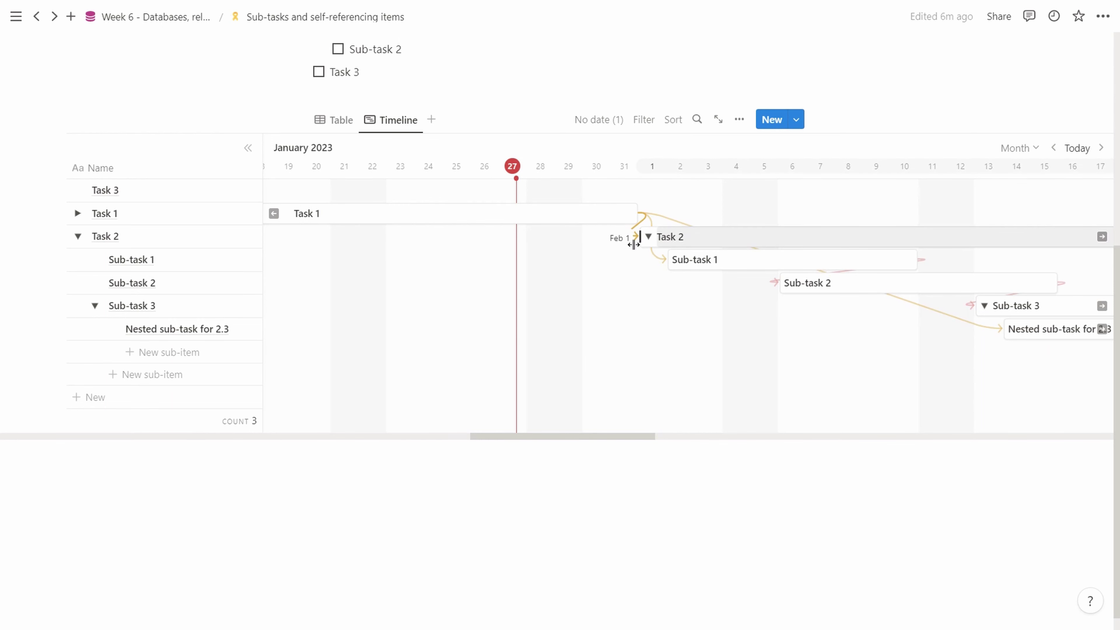
# From Task 1's page, add a Checkbox property named 'Completed' and move it to the top of the property list.
pyautogui.click(315, 212)
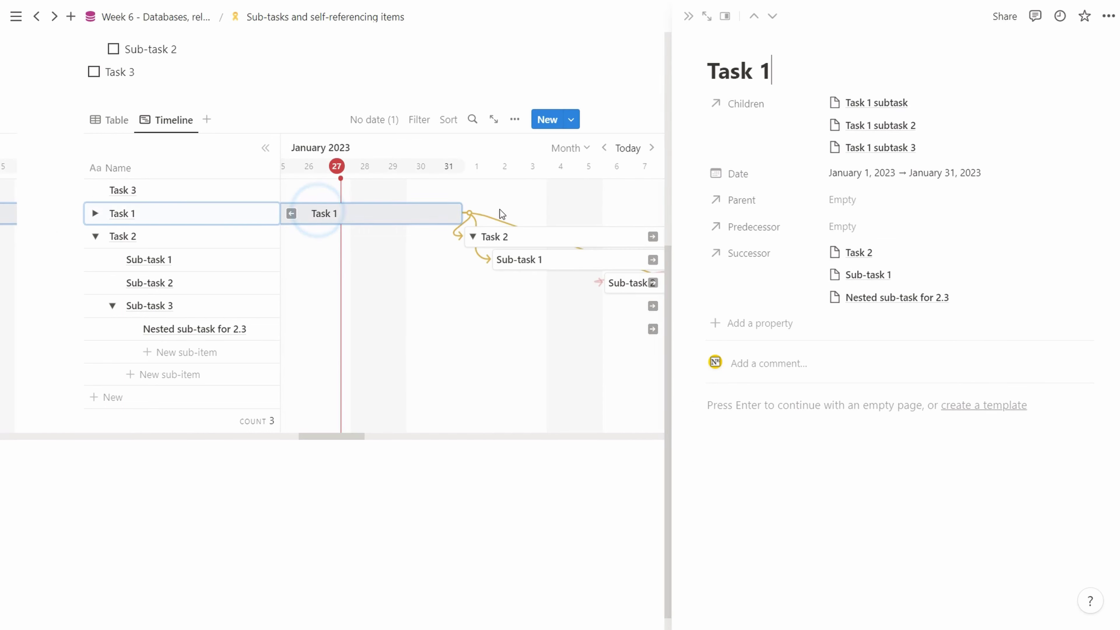
pyautogui.click(744, 326)
pyautogui.write('chec')
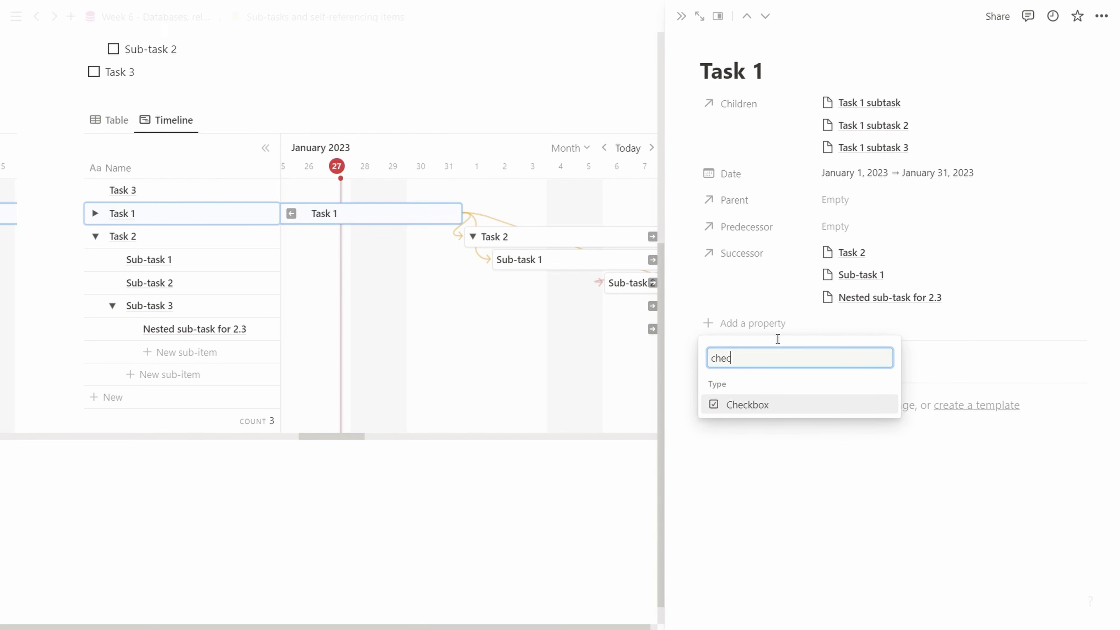
pyautogui.press('Return')
pyautogui.write('Completed')
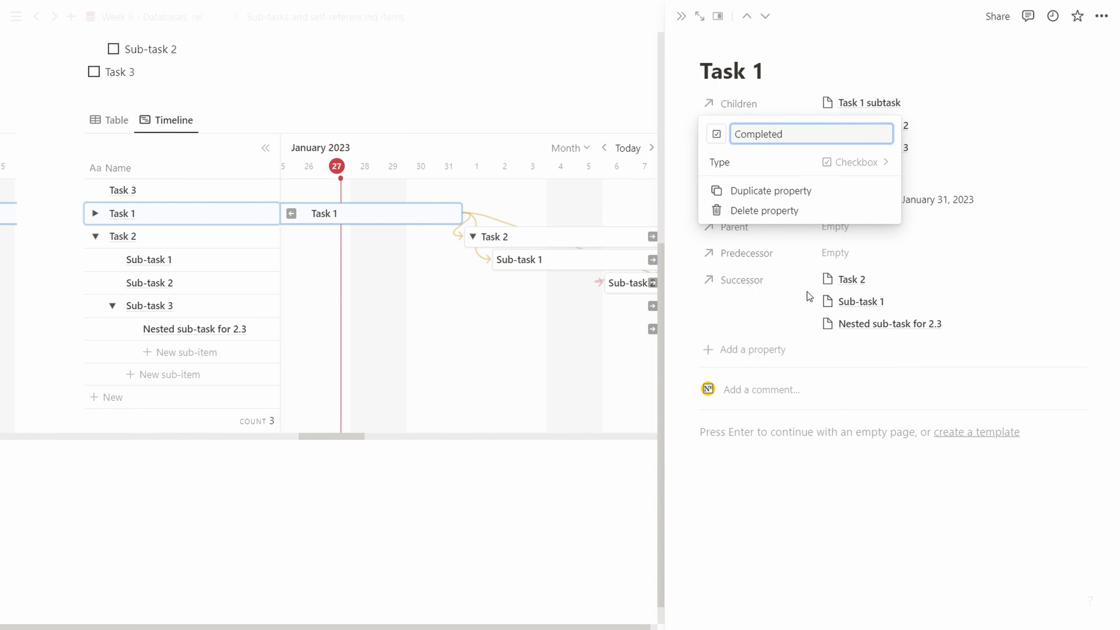
pyautogui.click(885, 492)
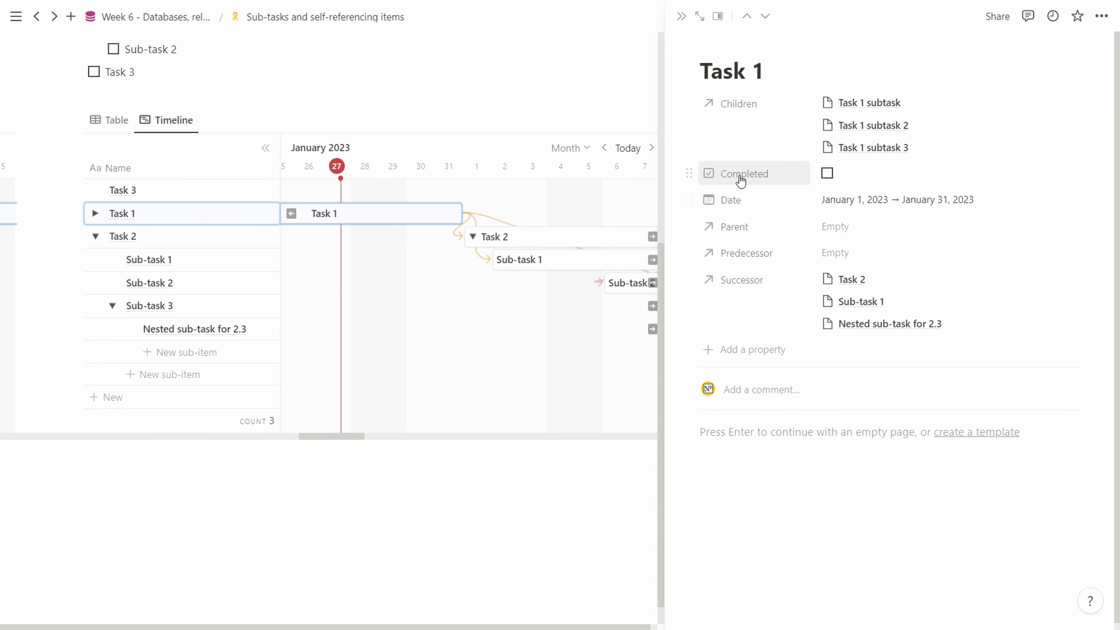
pyautogui.moveTo(741, 179); pyautogui.dragTo(742, 110)
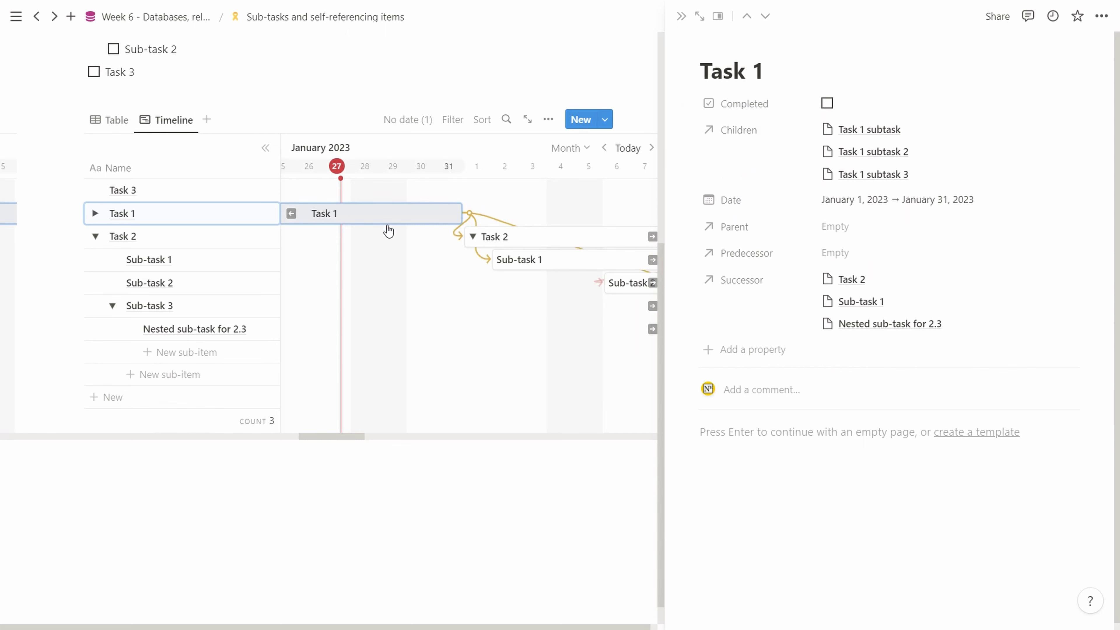
pyautogui.click(681, 17)
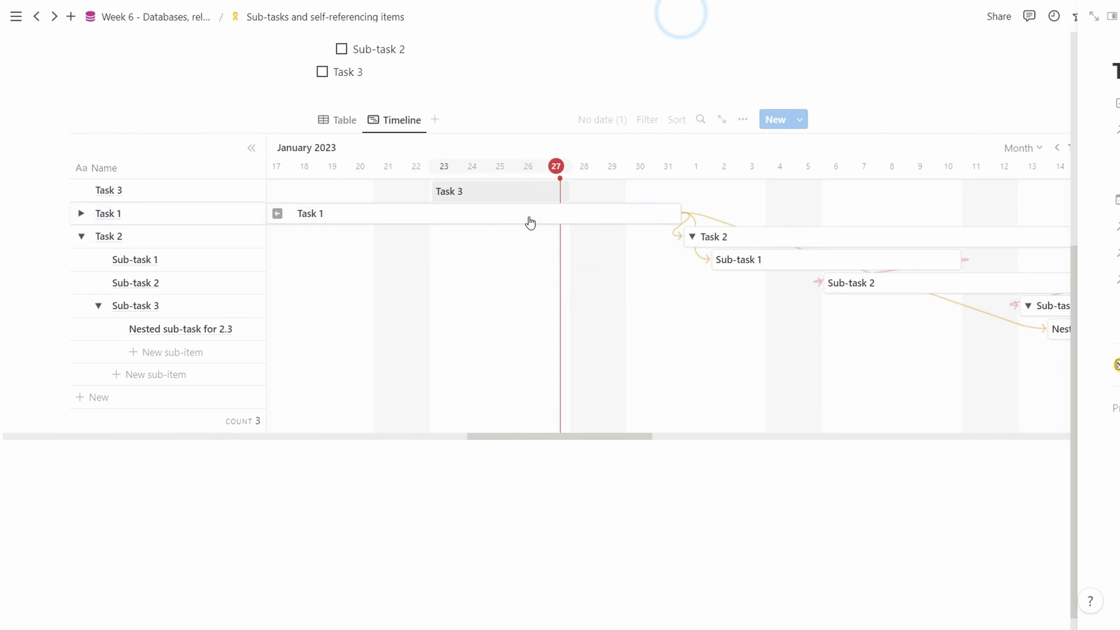
# Make the Completed property visible on the timeline view's bars.
pyautogui.click(741, 120)
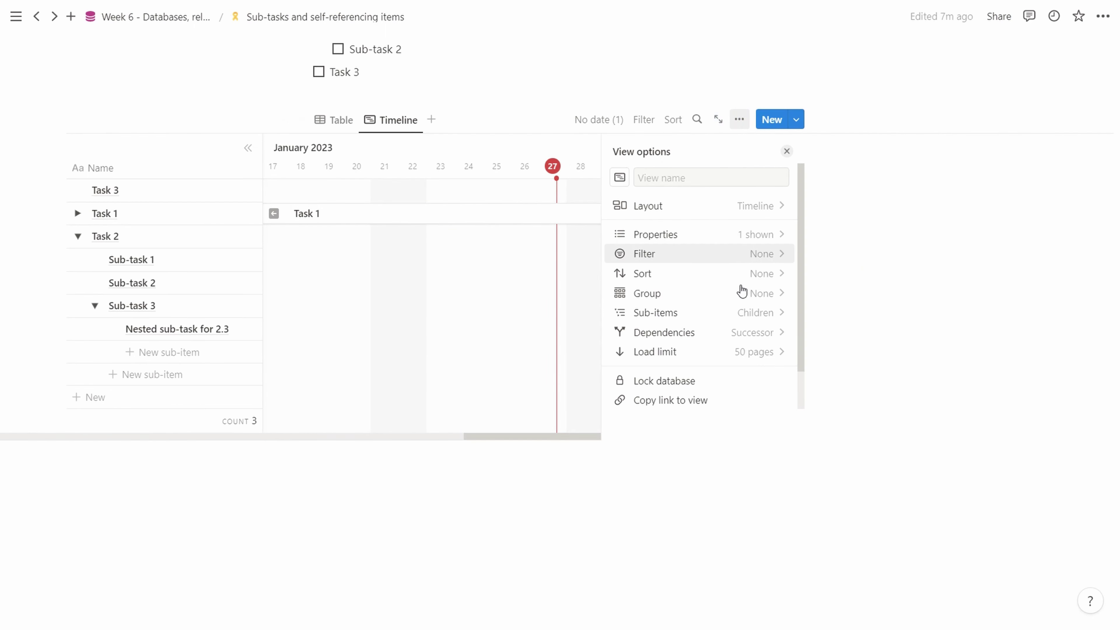
pyautogui.click(668, 235)
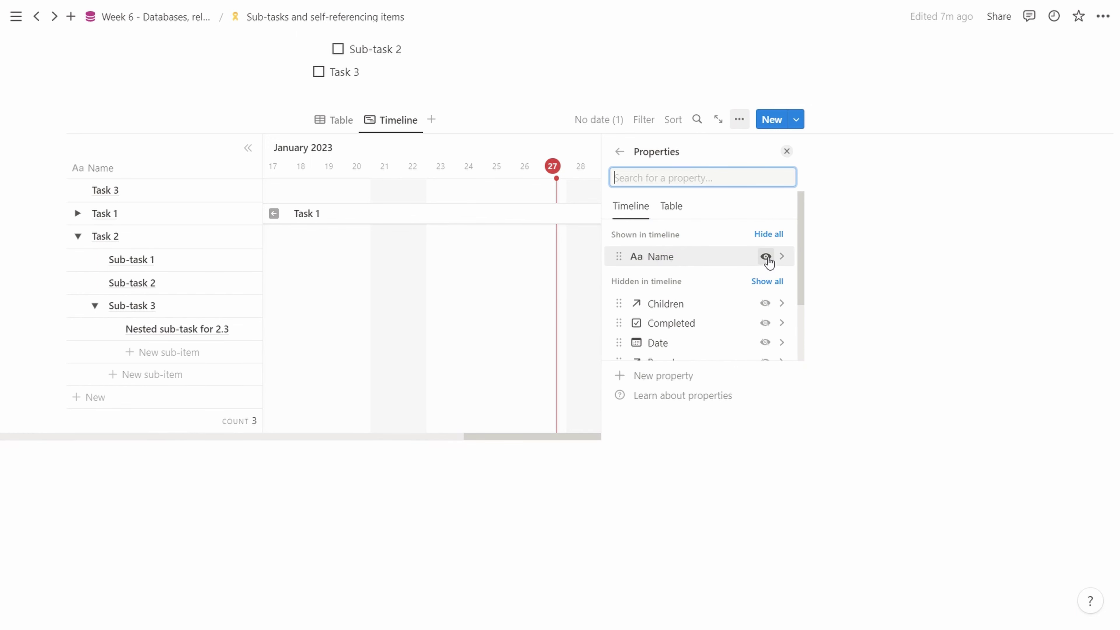
pyautogui.scroll(-2, 768, 262)
pyautogui.click(766, 241)
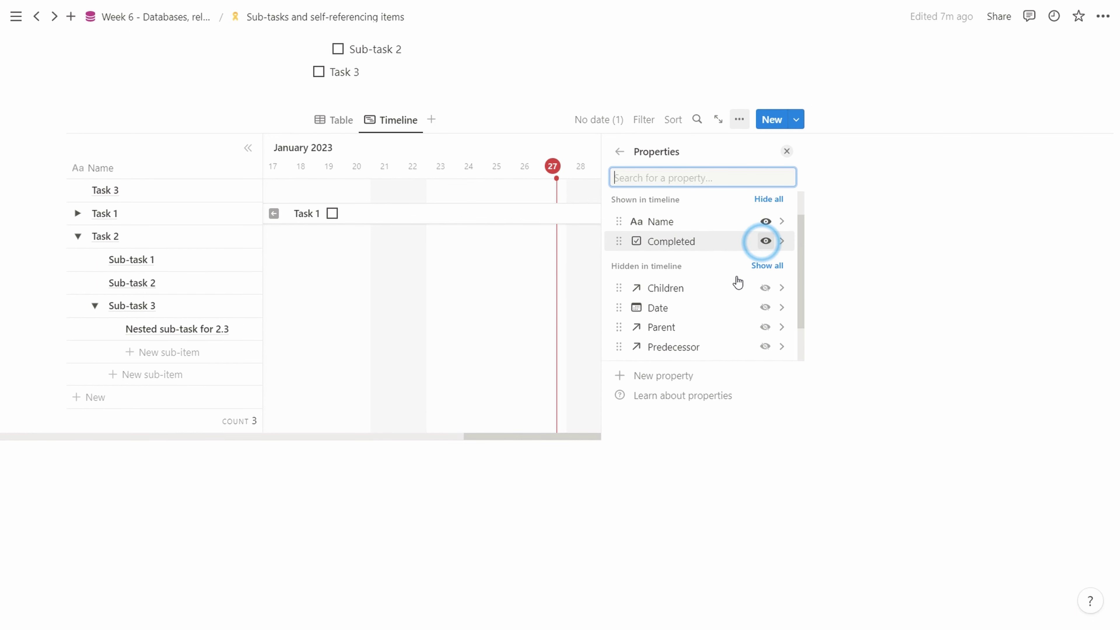
pyautogui.click(513, 438)
pyautogui.click(526, 475)
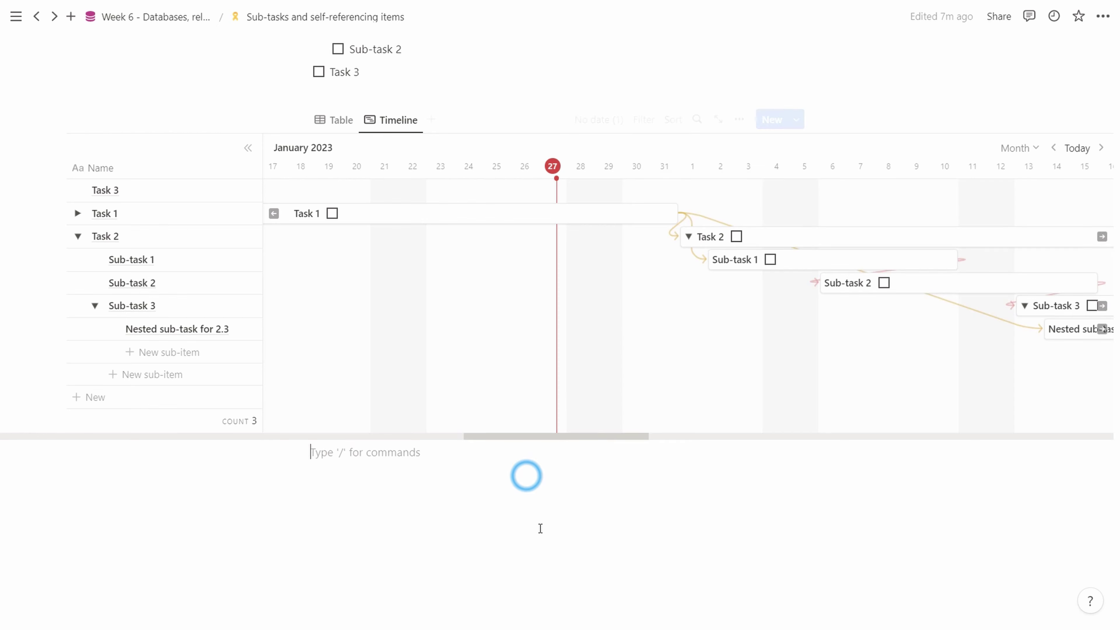
# Tick Completed for Task 2, Sub-task 1 and Sub-task 2.
pyautogui.click(736, 237)
pyautogui.click(770, 260)
pyautogui.click(883, 283)
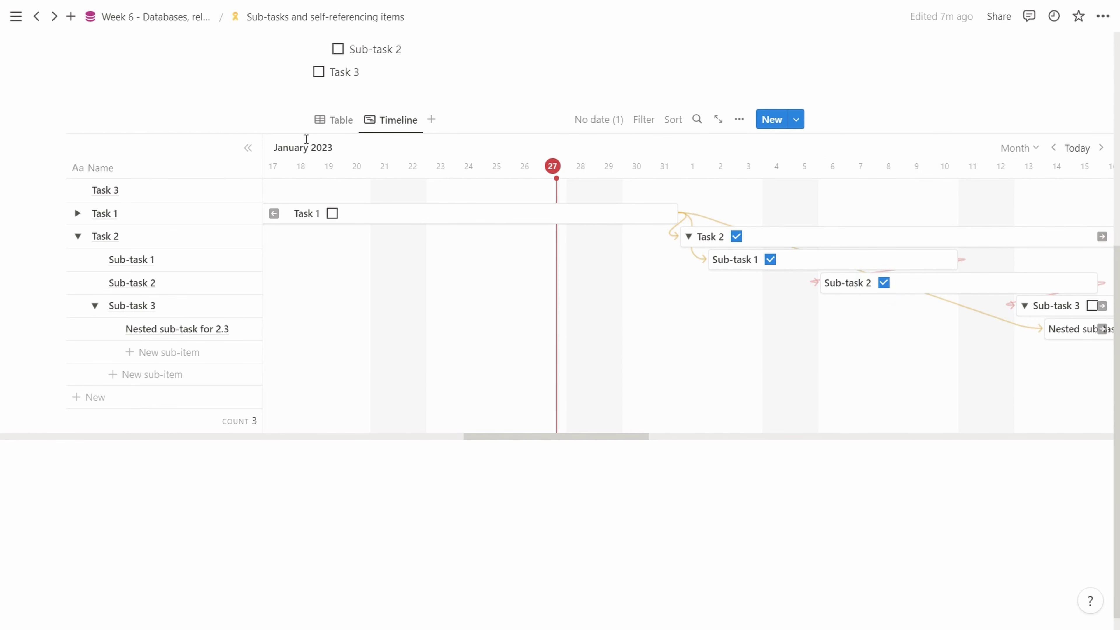
# In the table view, make the Completed column visible.
pyautogui.click(327, 120)
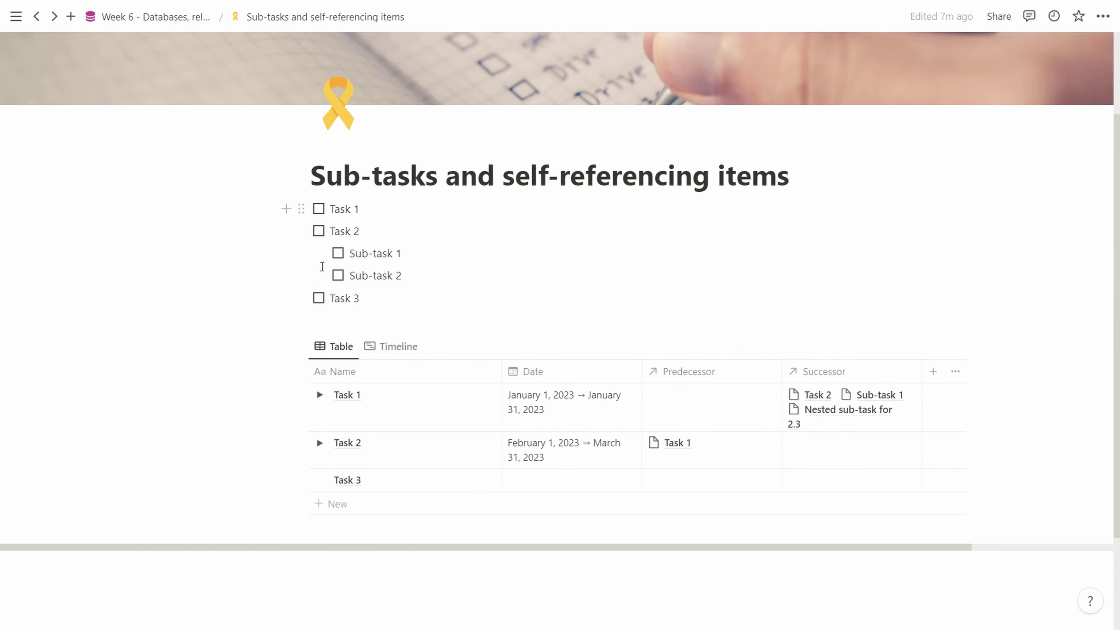
pyautogui.scroll(-1, 545, 275)
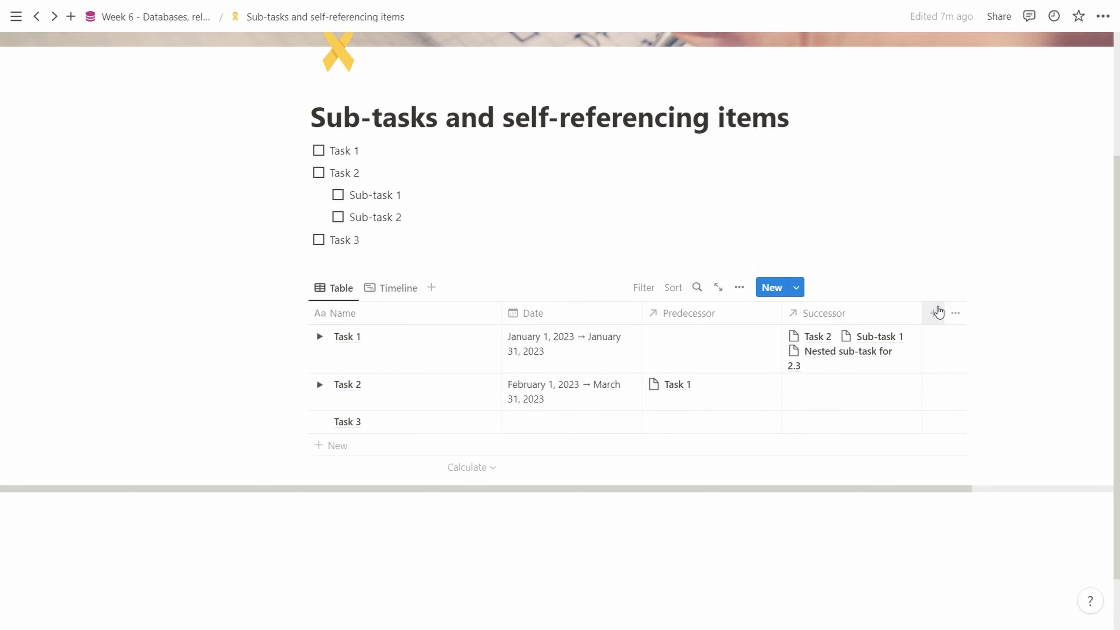
pyautogui.click(952, 313)
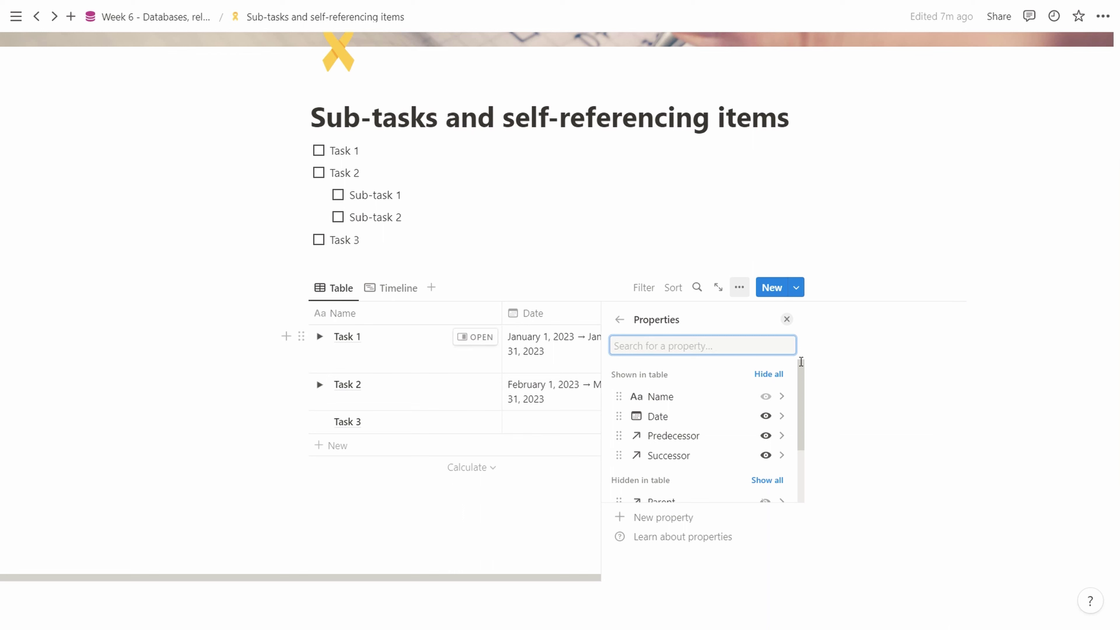
pyautogui.scroll(-2, 750, 442)
pyautogui.click(765, 461)
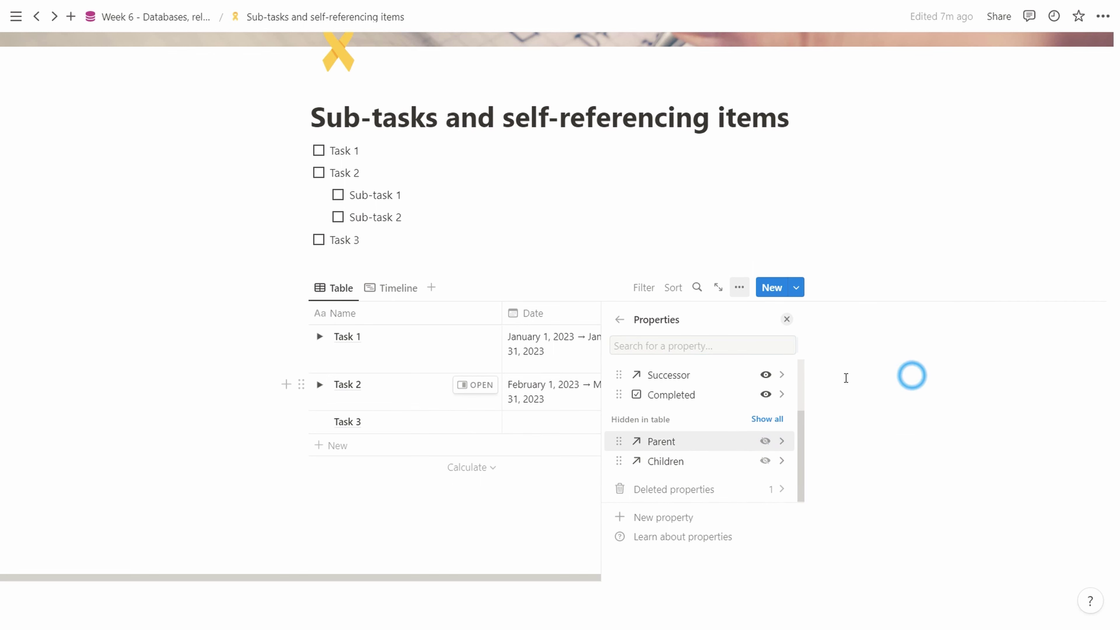
# Move the Completed column before Name and make it narrow.
pyautogui.click(620, 323)
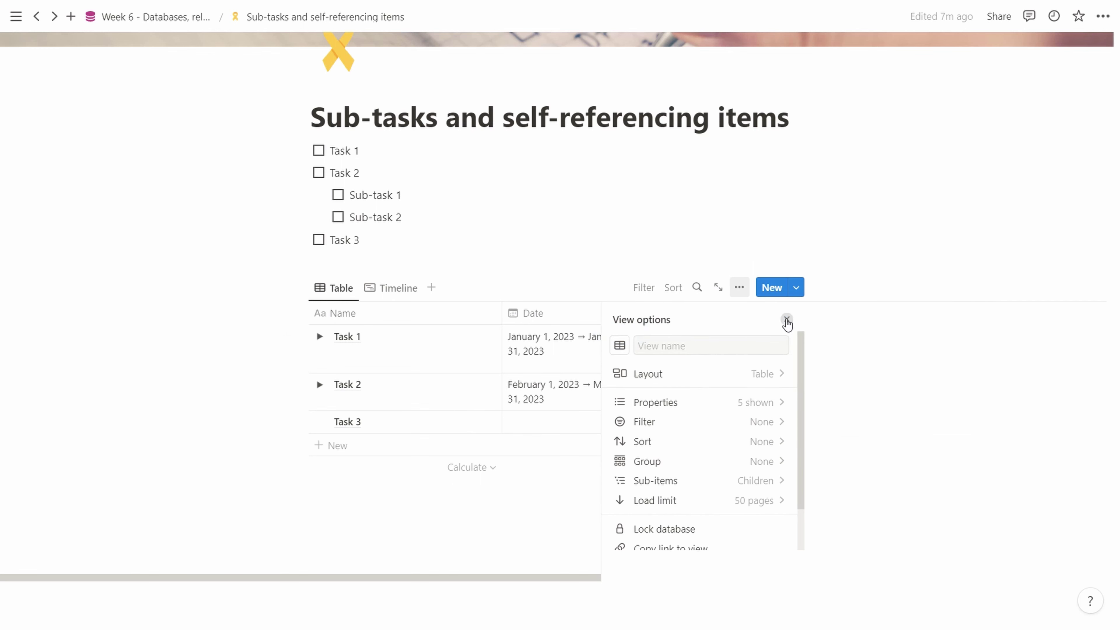
pyautogui.click(786, 319)
pyautogui.moveTo(972, 315); pyautogui.dragTo(444, 320)
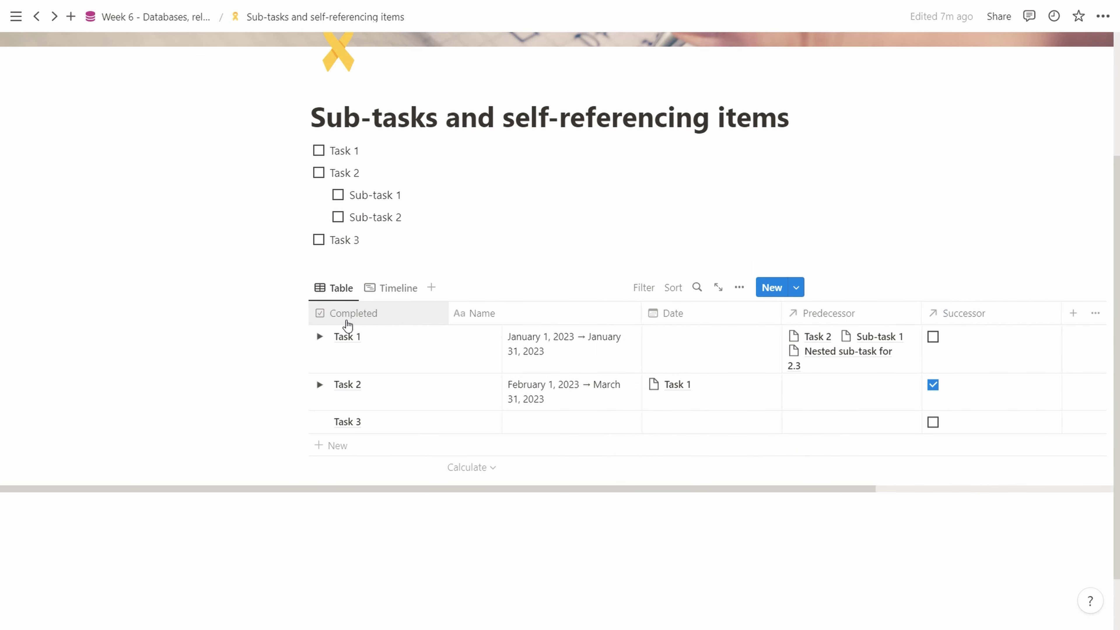
pyautogui.moveTo(448, 310); pyautogui.dragTo(350, 311)
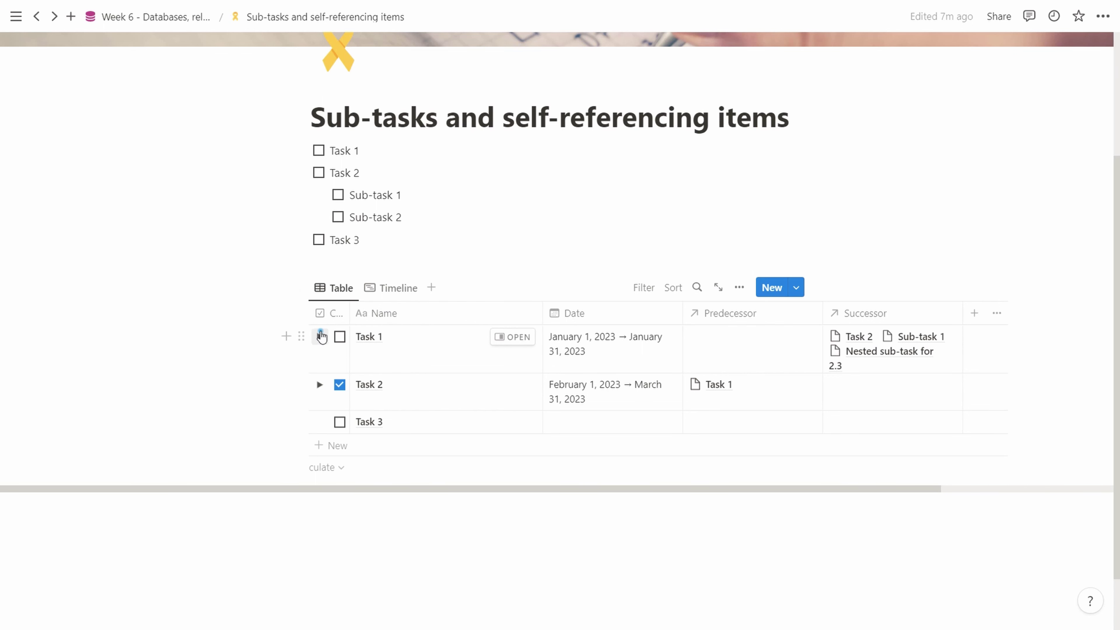
# Tick Completed for Task 1 and widen the Completed column.
pyautogui.click(319, 337)
pyautogui.scroll(-1, 330, 359)
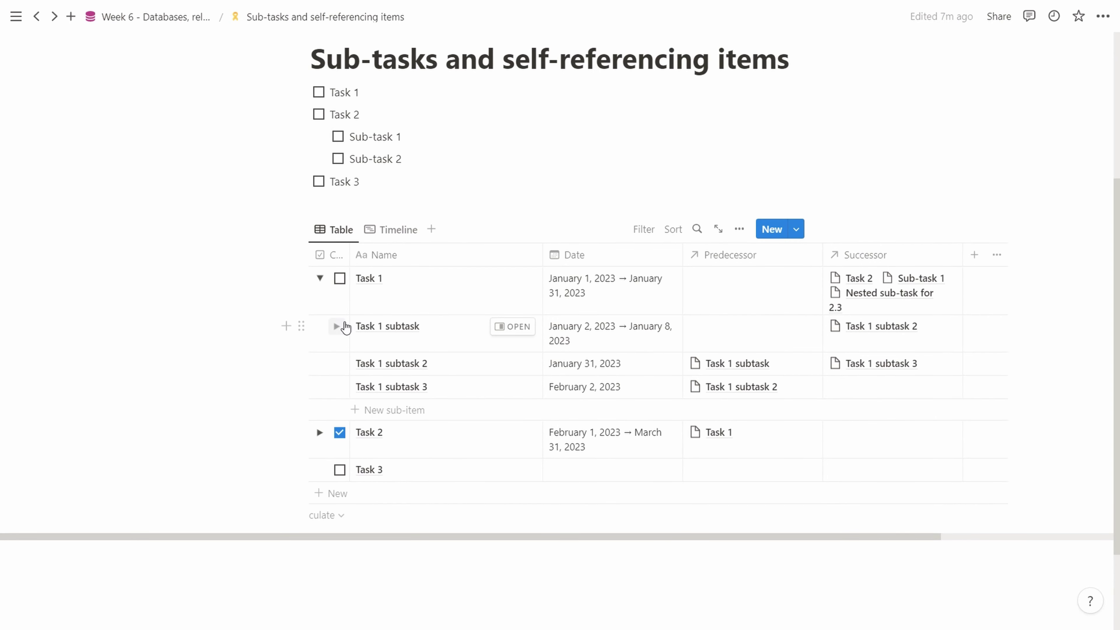
pyautogui.click(340, 278)
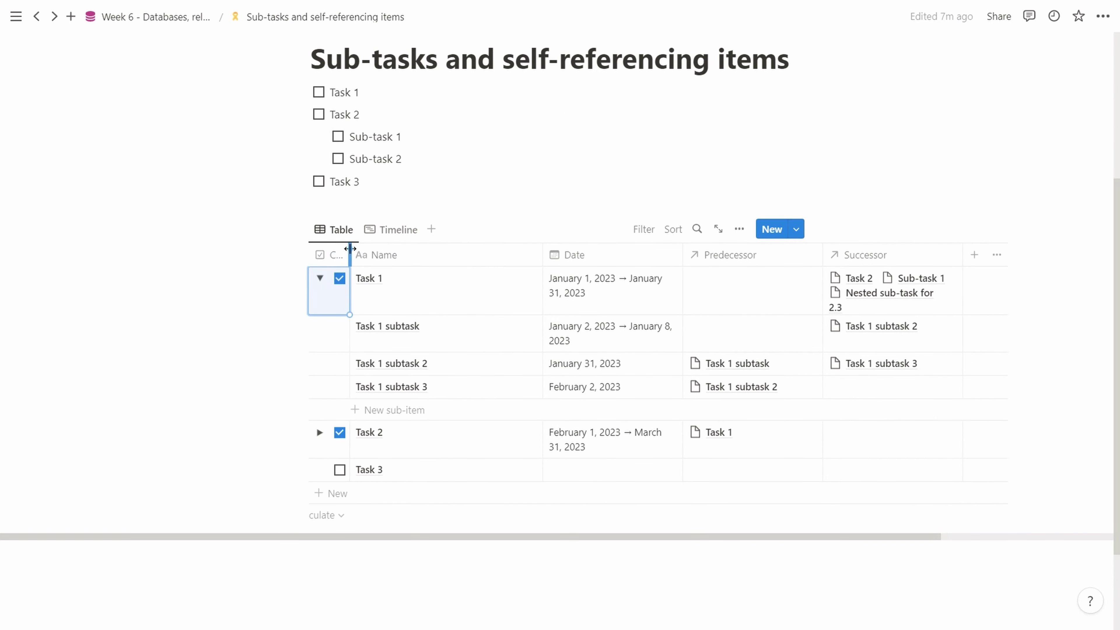
pyautogui.moveTo(351, 249); pyautogui.dragTo(387, 250)
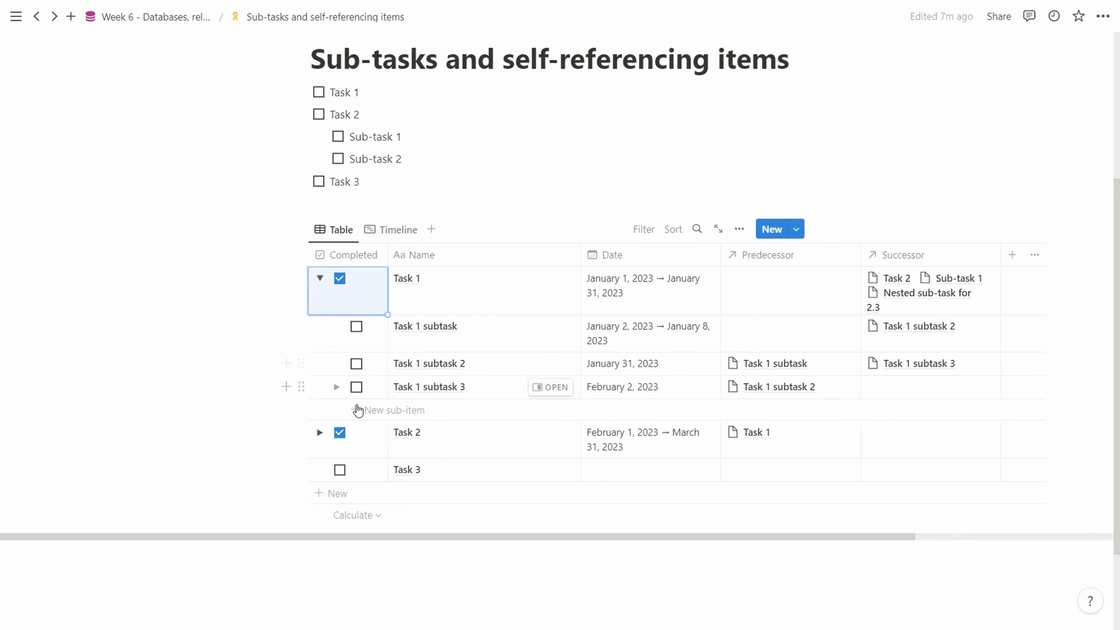
# Tick Completed for Nested sub-task for 2.3, and untick Sub-task 1 and Sub-task 2.
pyautogui.click(337, 386)
pyautogui.scroll(-2, 340, 393)
pyautogui.click(322, 397)
pyautogui.click(338, 511)
pyautogui.scroll(-3, 338, 512)
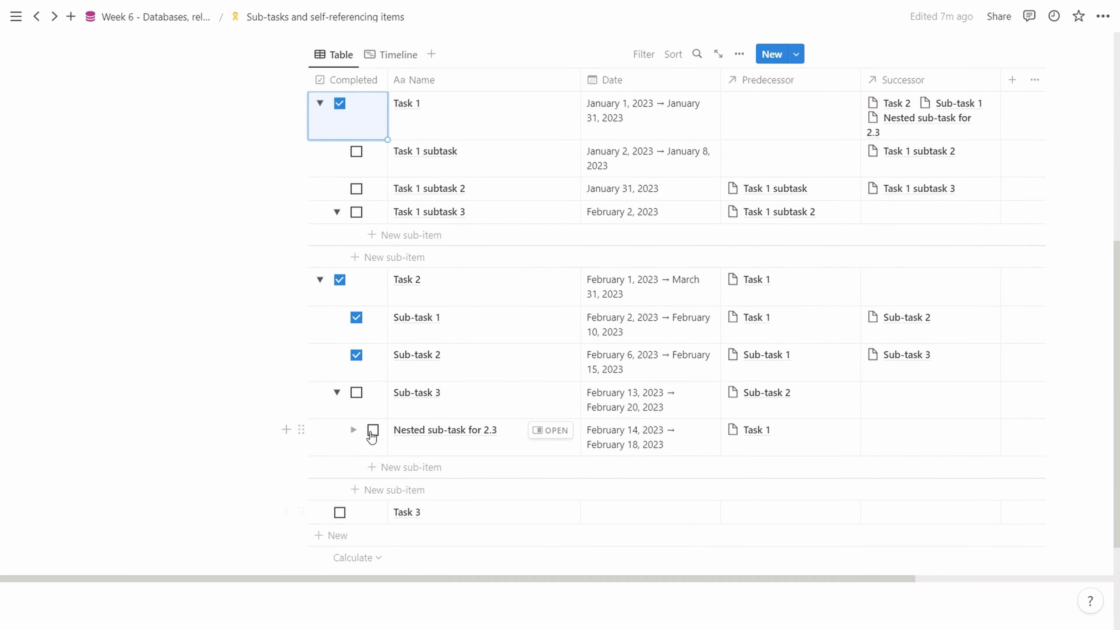
pyautogui.click(373, 431)
pyautogui.click(356, 355)
pyautogui.click(357, 318)
pyautogui.scroll(3, 430, 376)
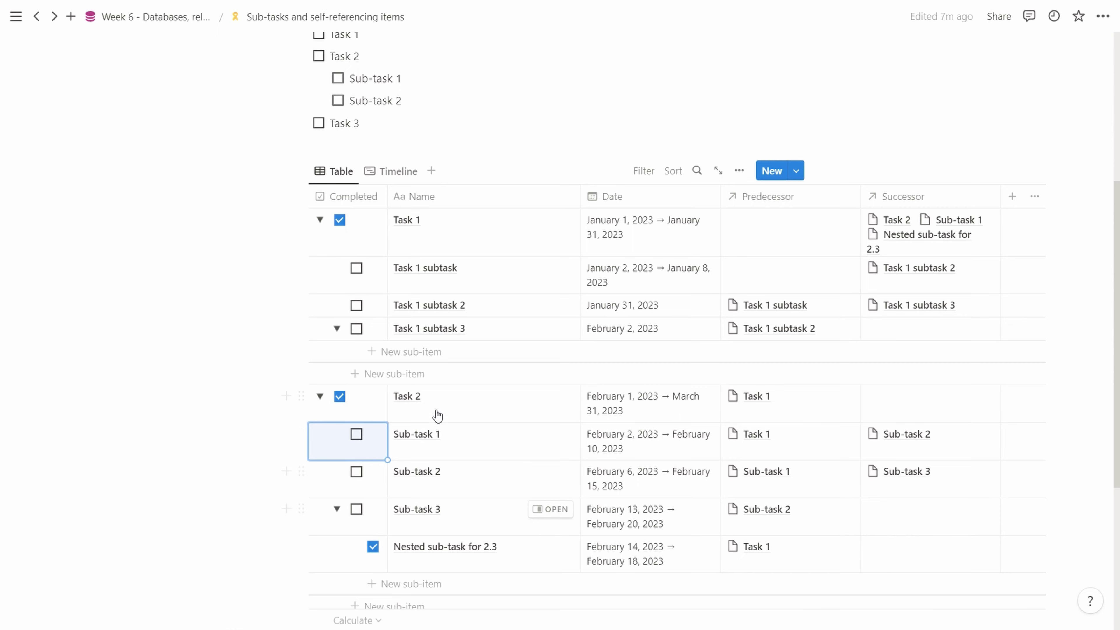
pyautogui.scroll(3, 435, 383)
# On the Timeline view, expand Task 2 to reveal Sub-tasks 1, 2 and 3.
pyautogui.click(399, 288)
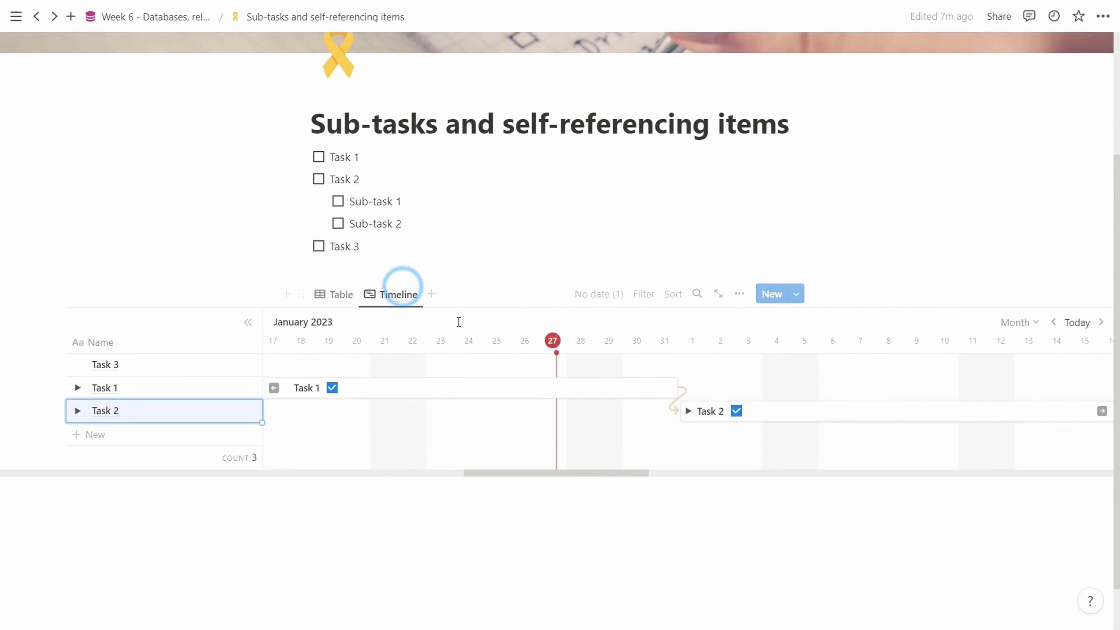
pyautogui.scroll(-1, 466, 345)
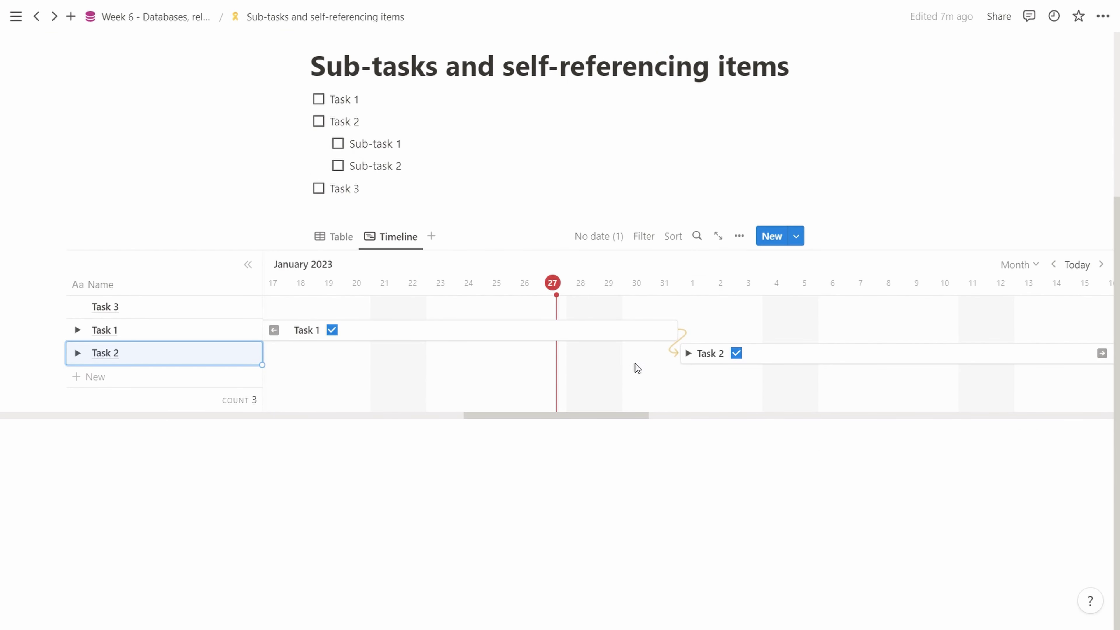
pyautogui.click(688, 353)
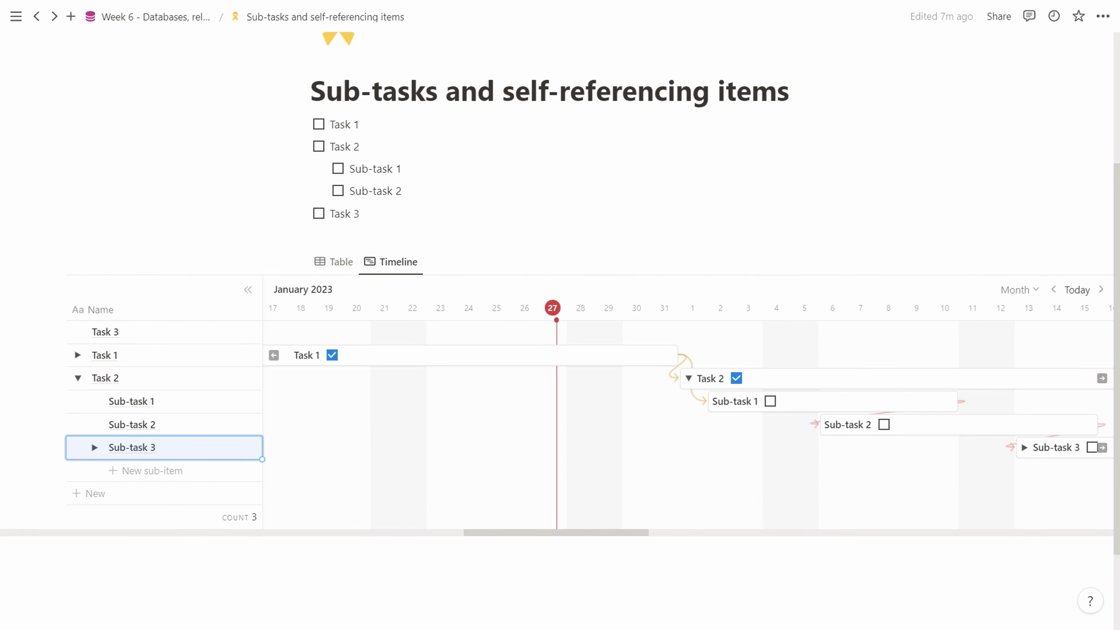